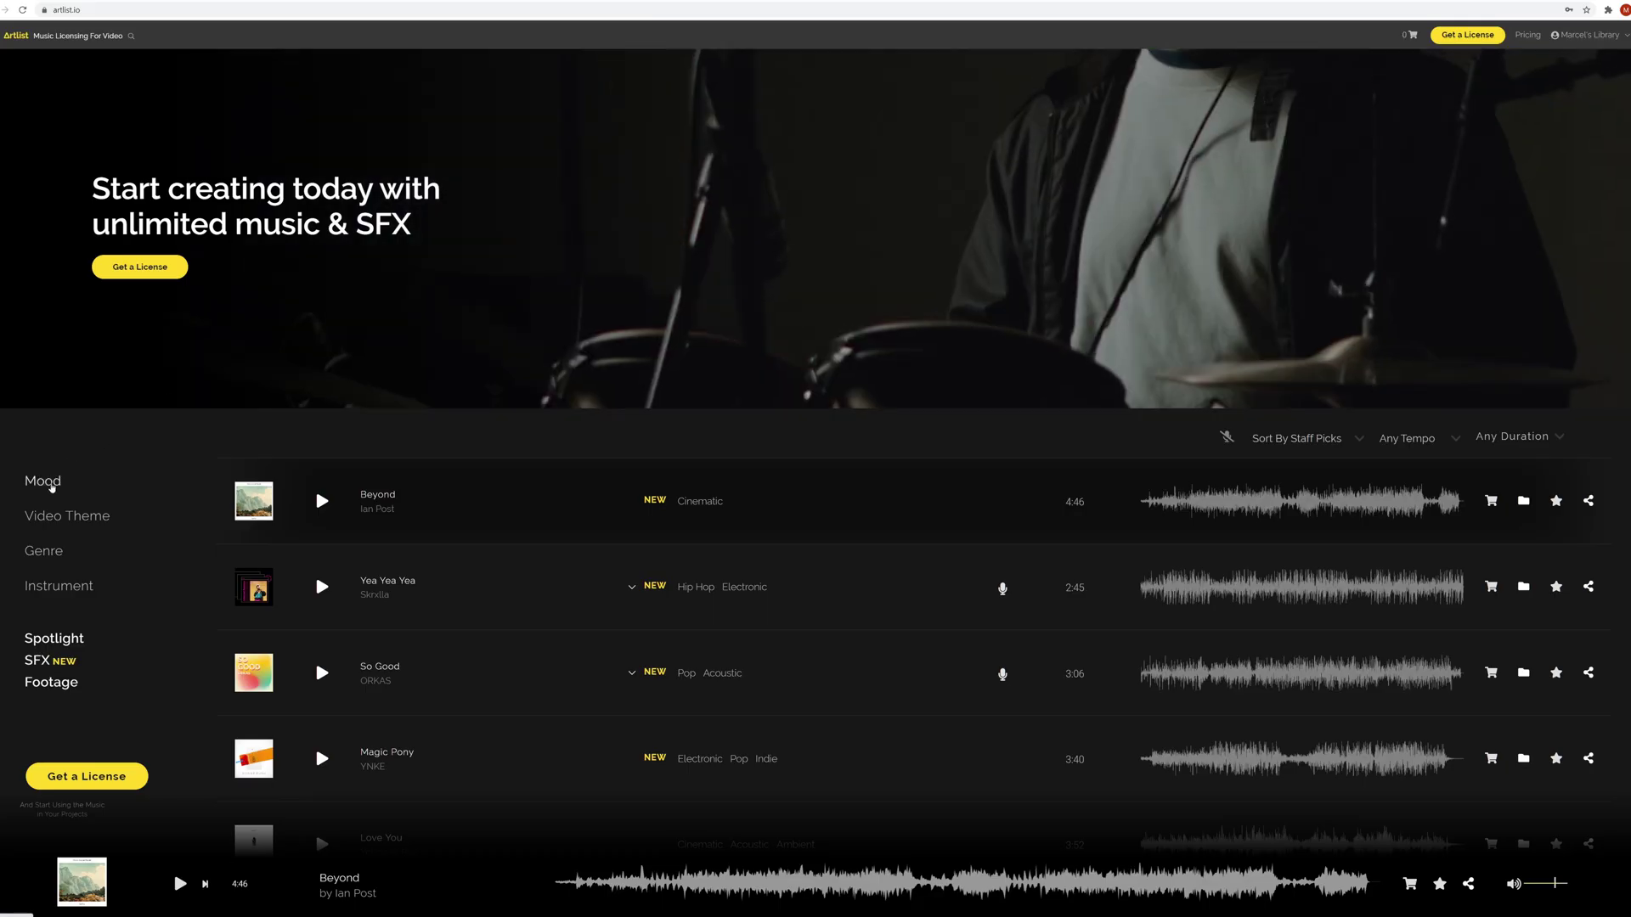
Browse the Artlist music library's Mood, Video Theme and Genre categories.
click(43, 481)
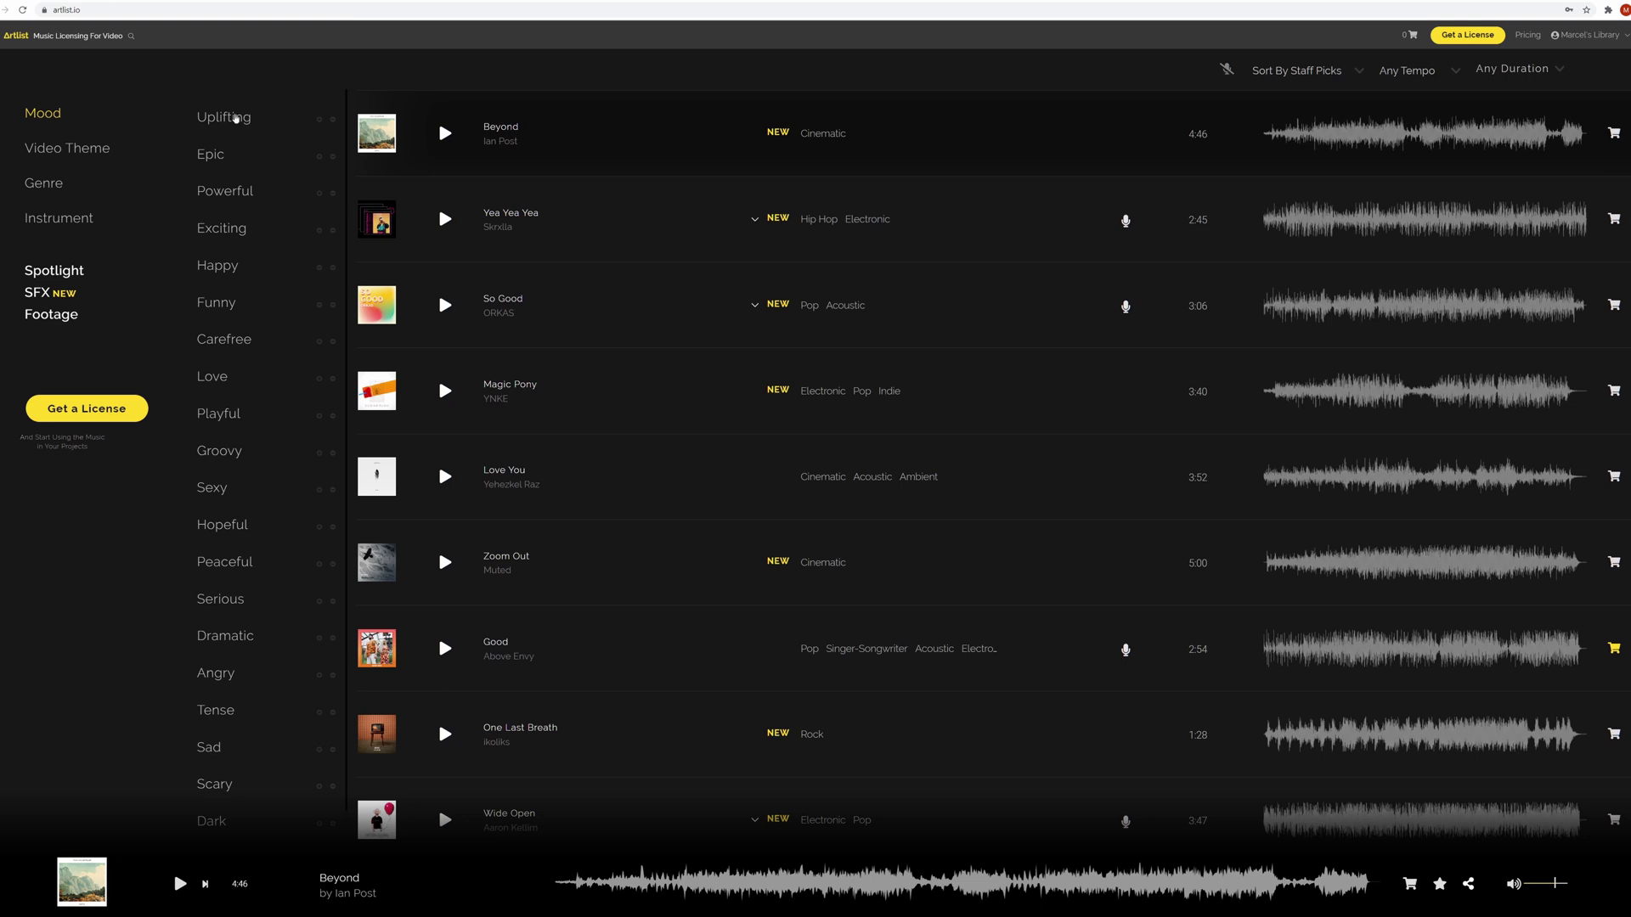
click(93, 150)
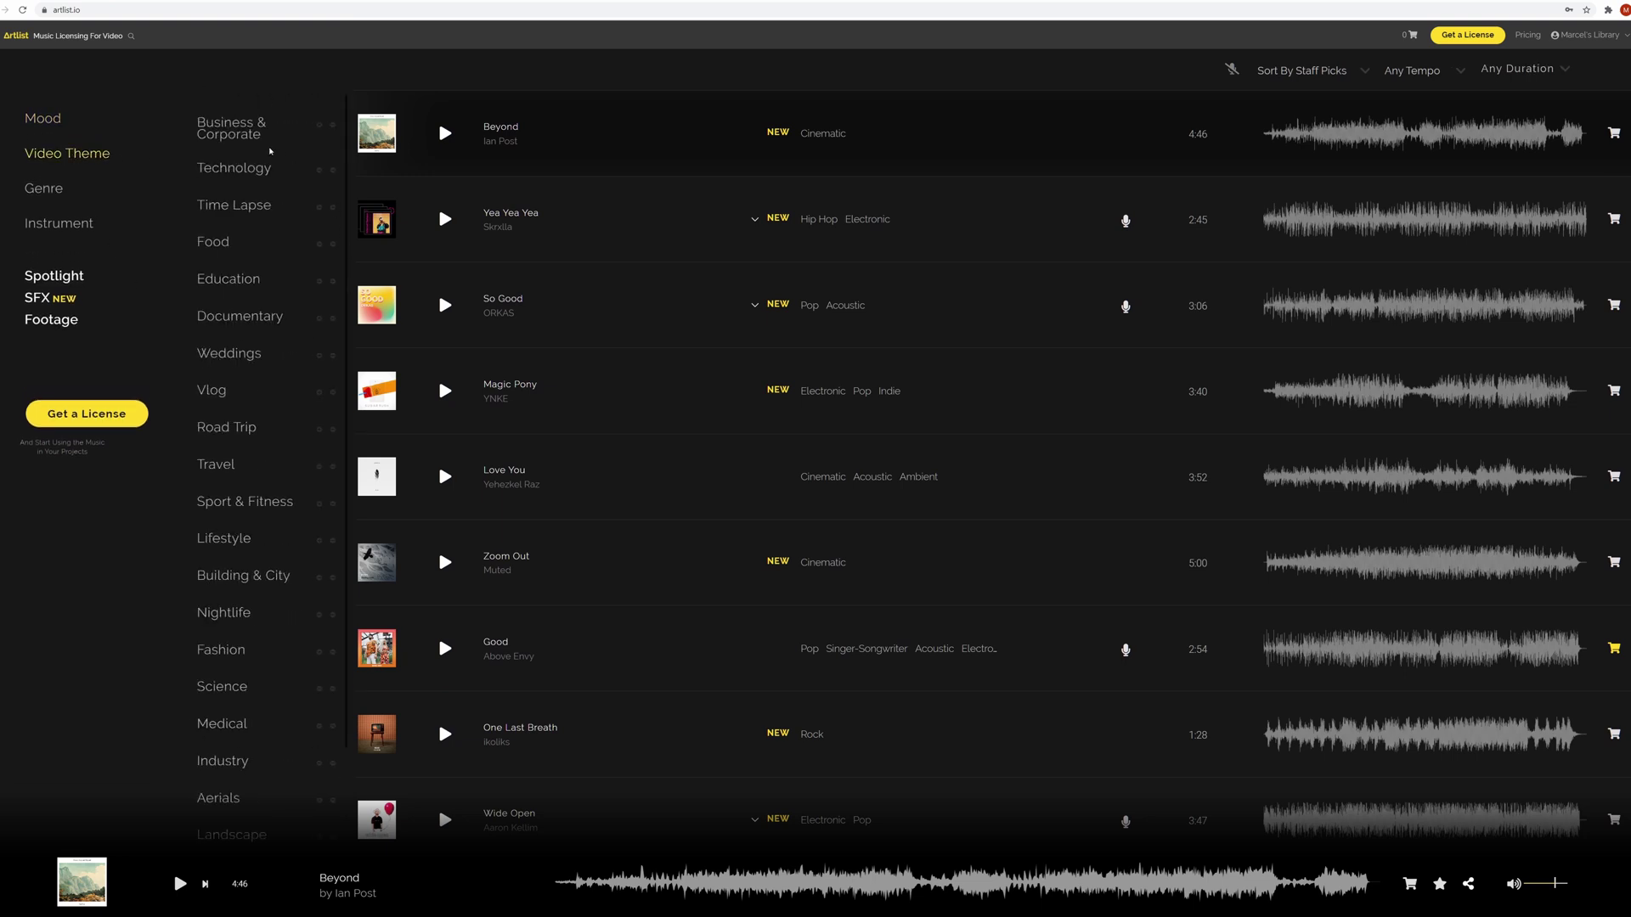
click(50, 189)
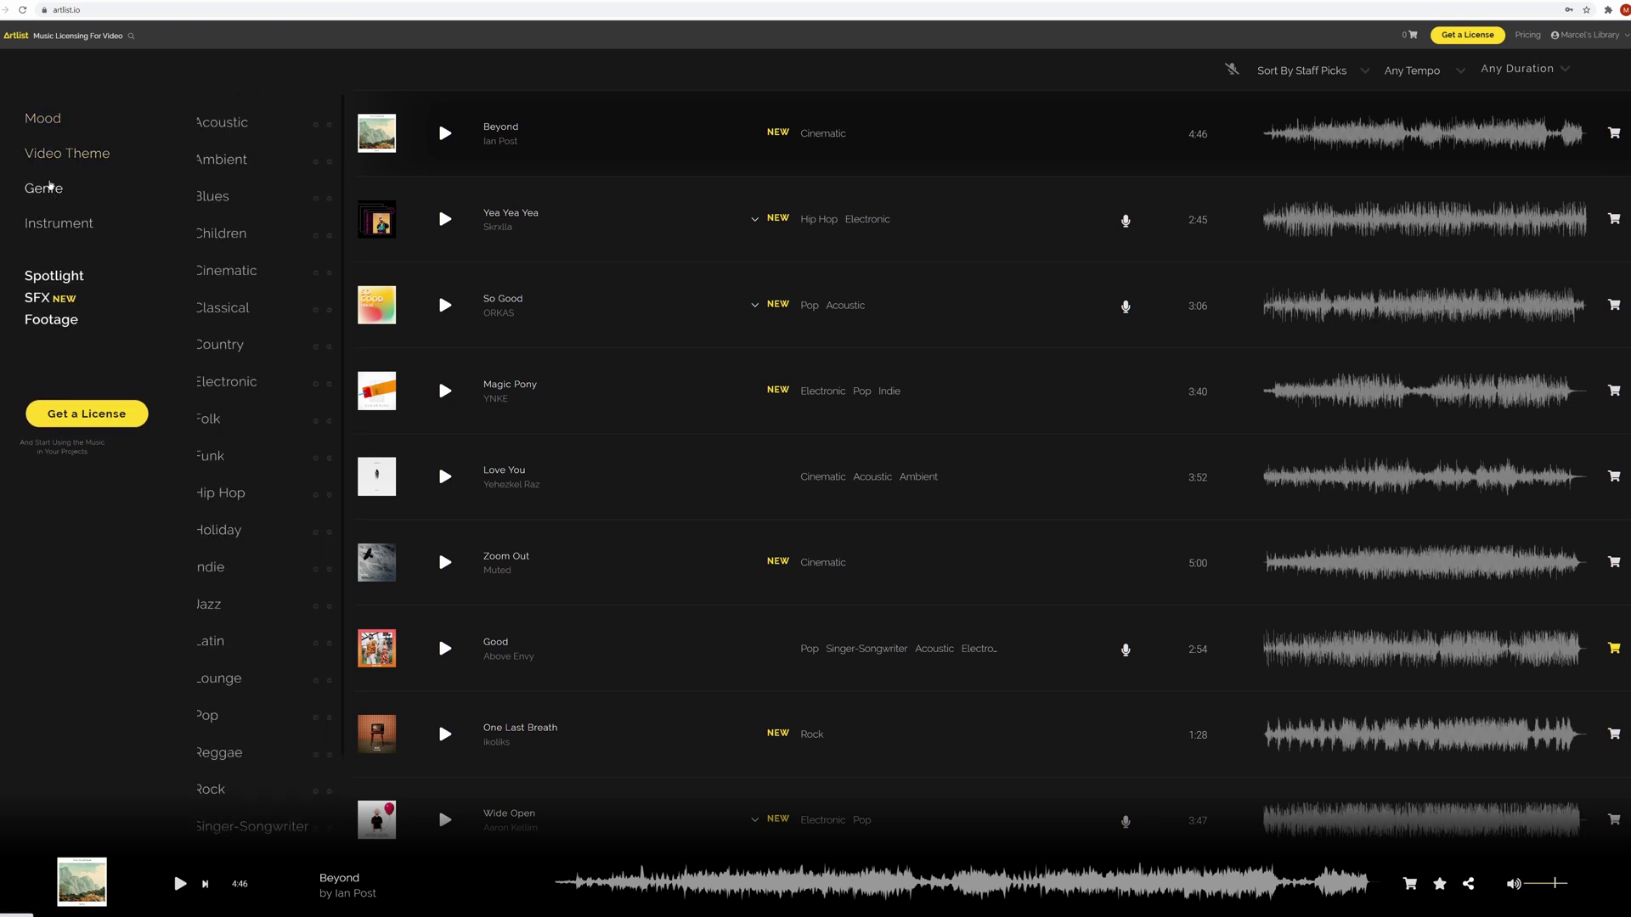
Try the Classical, Lounge, Electronic and Hip Hop genre filters, ending on Soul & RnB.
click(224, 309)
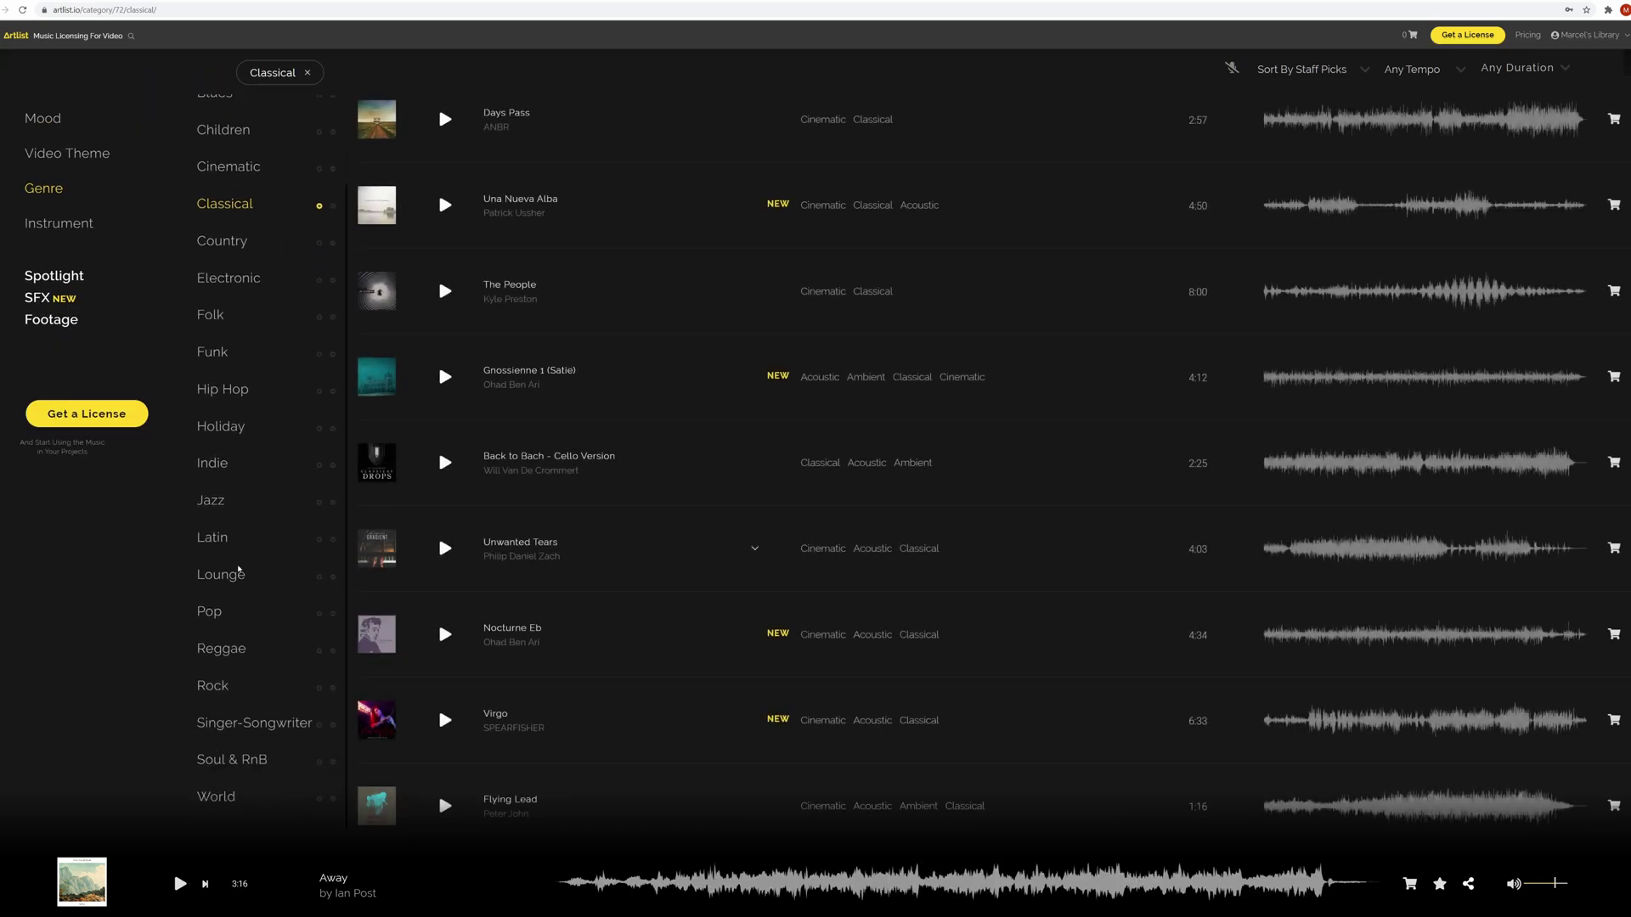
click(238, 570)
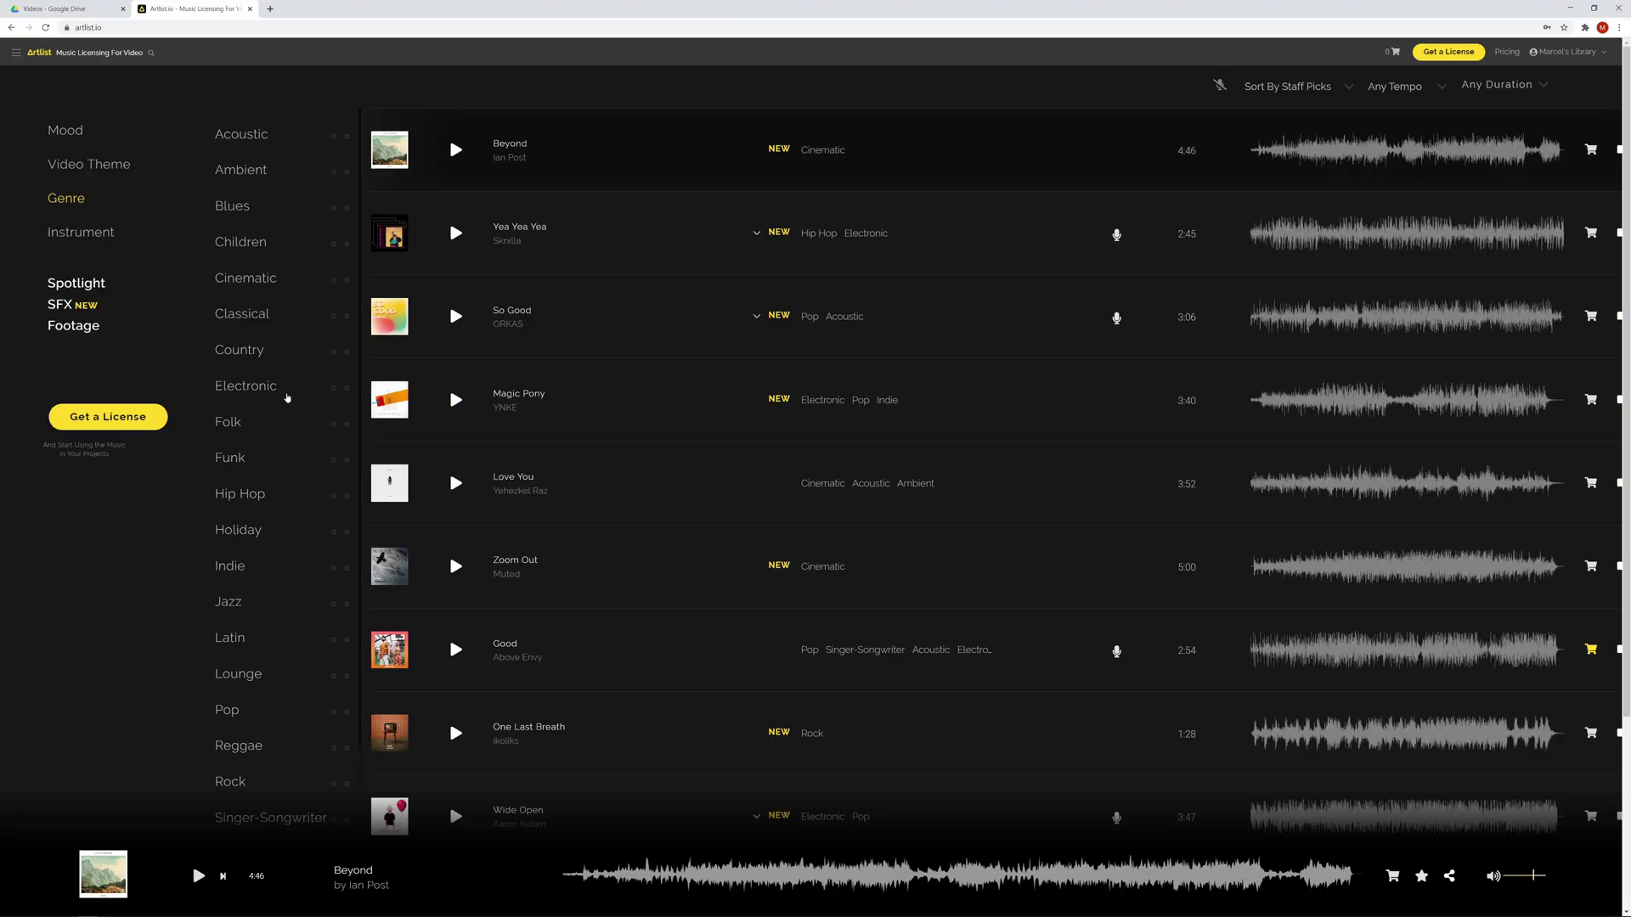
click(287, 396)
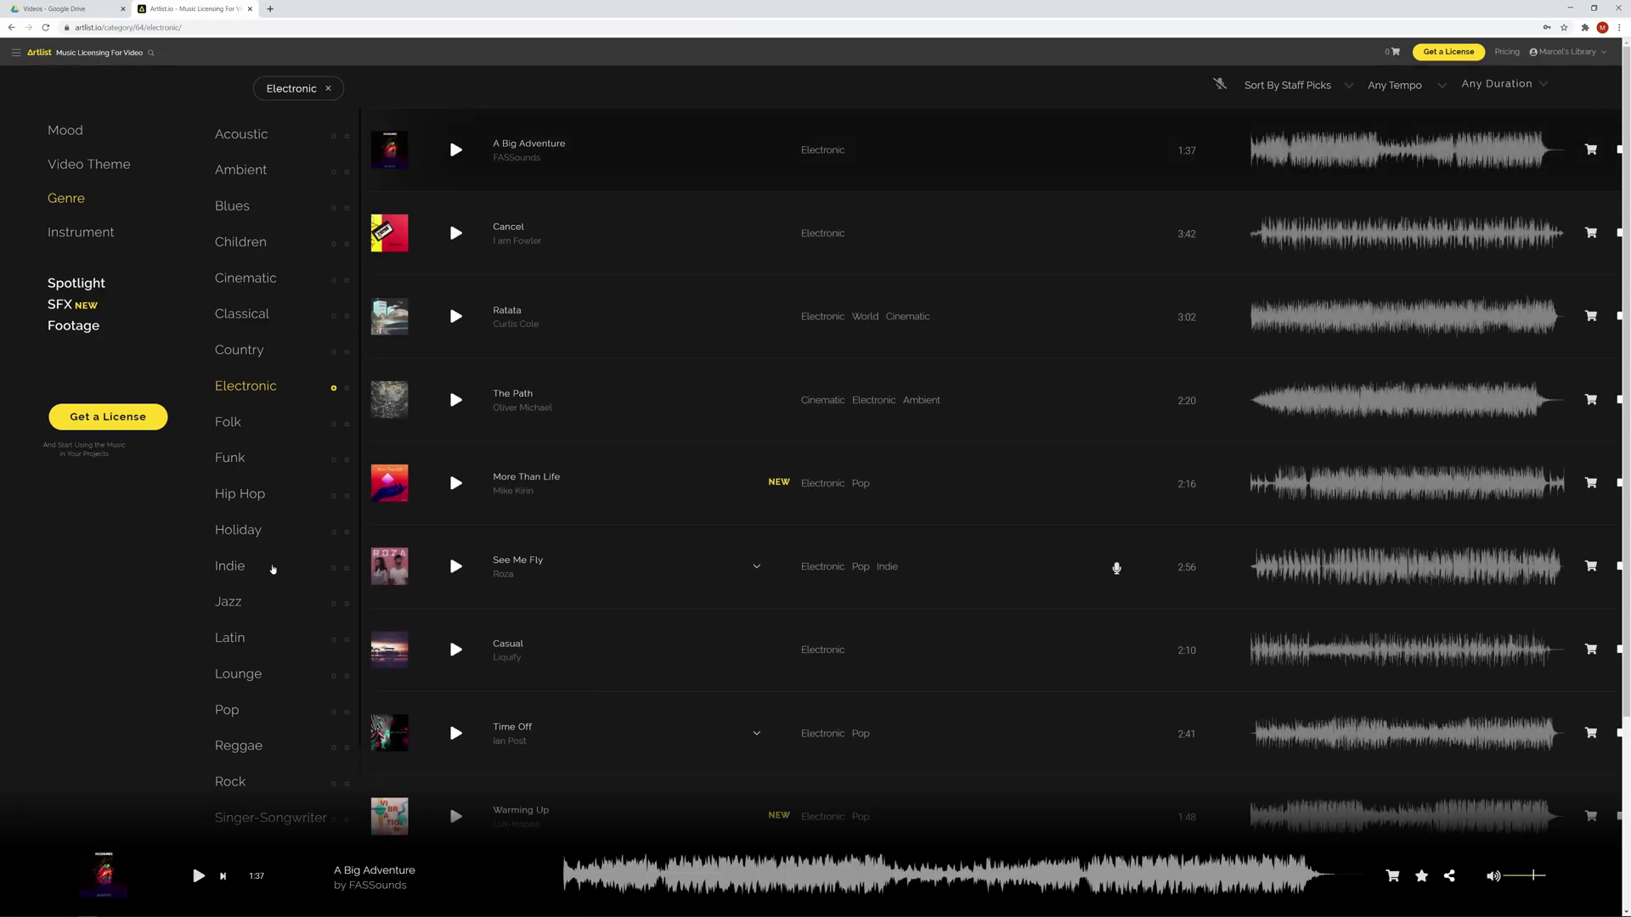
click(277, 497)
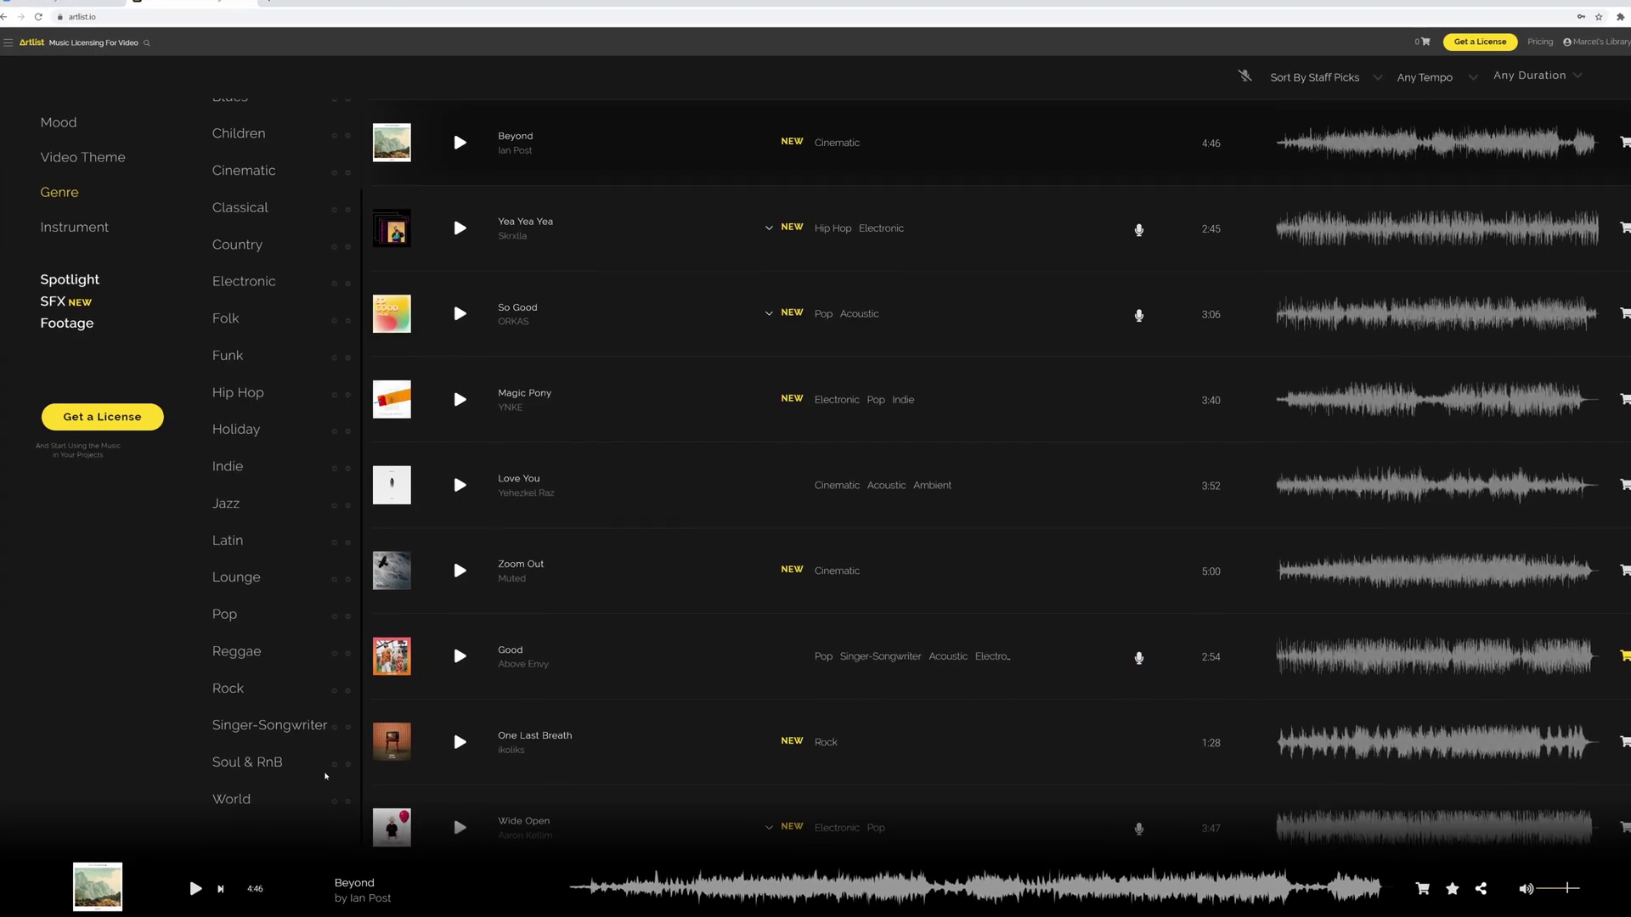
click(323, 766)
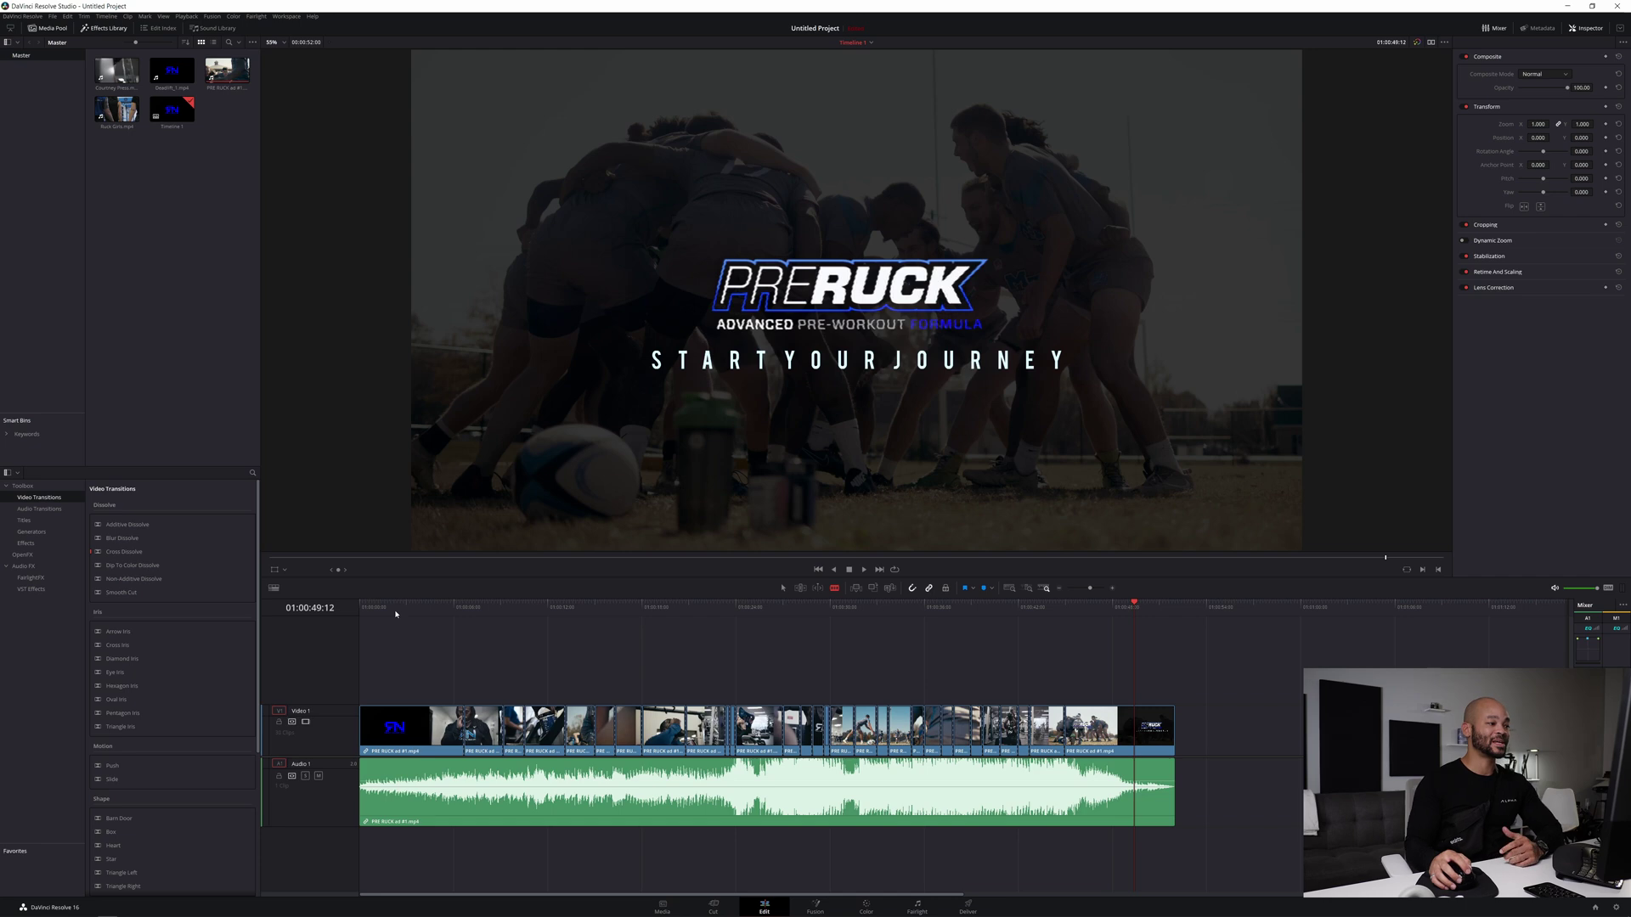
key(Home)
key(space)
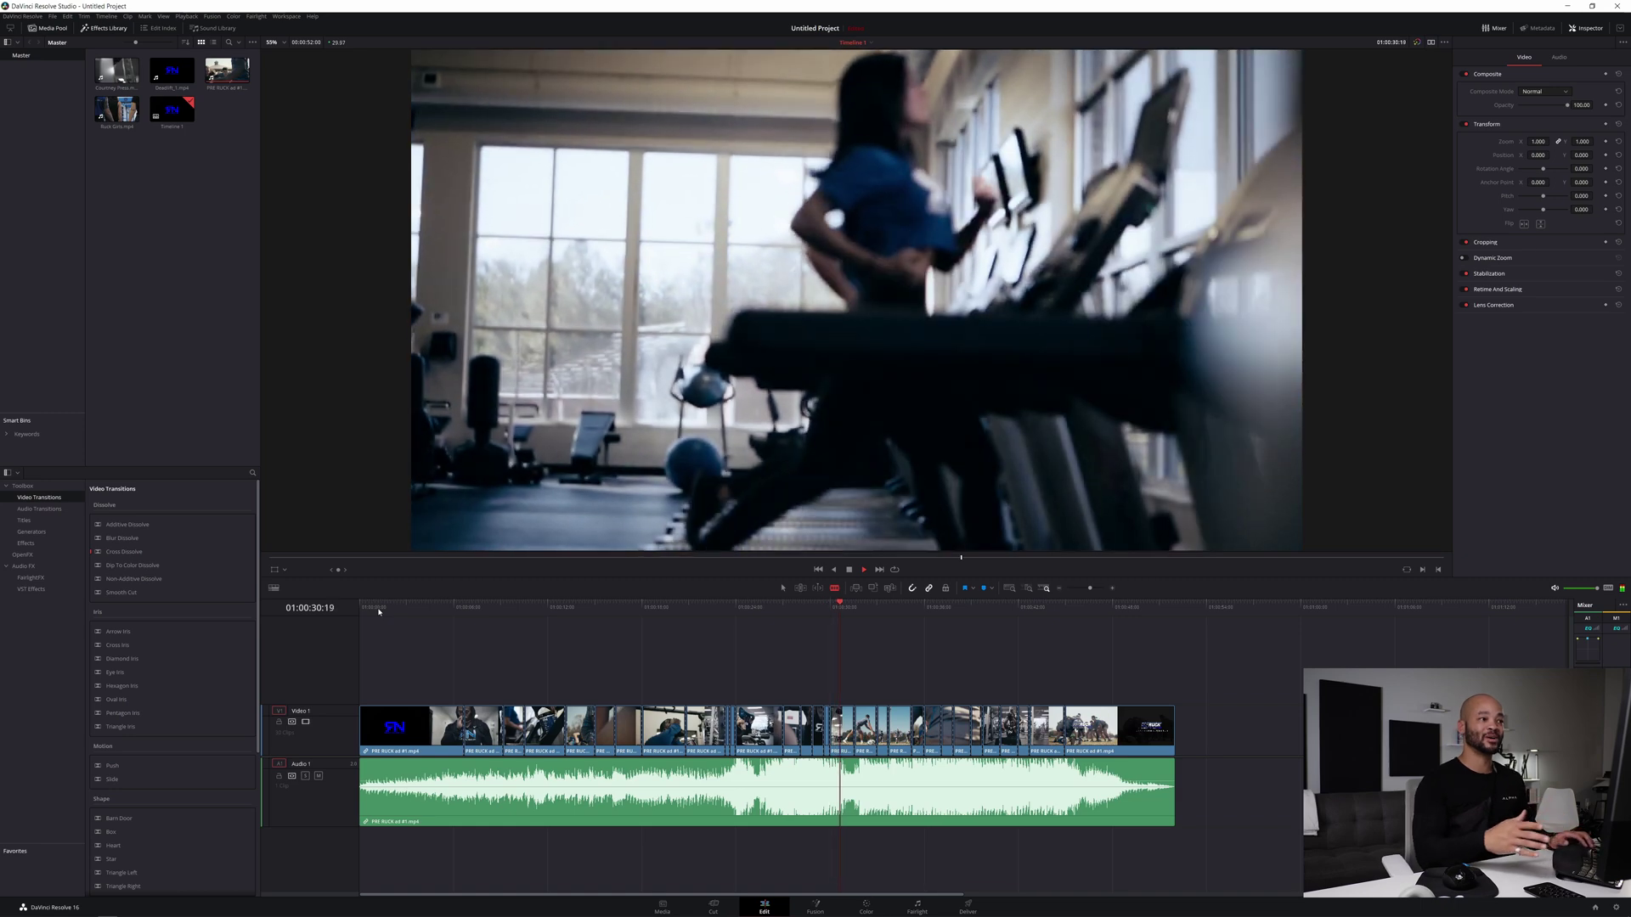
key(space)
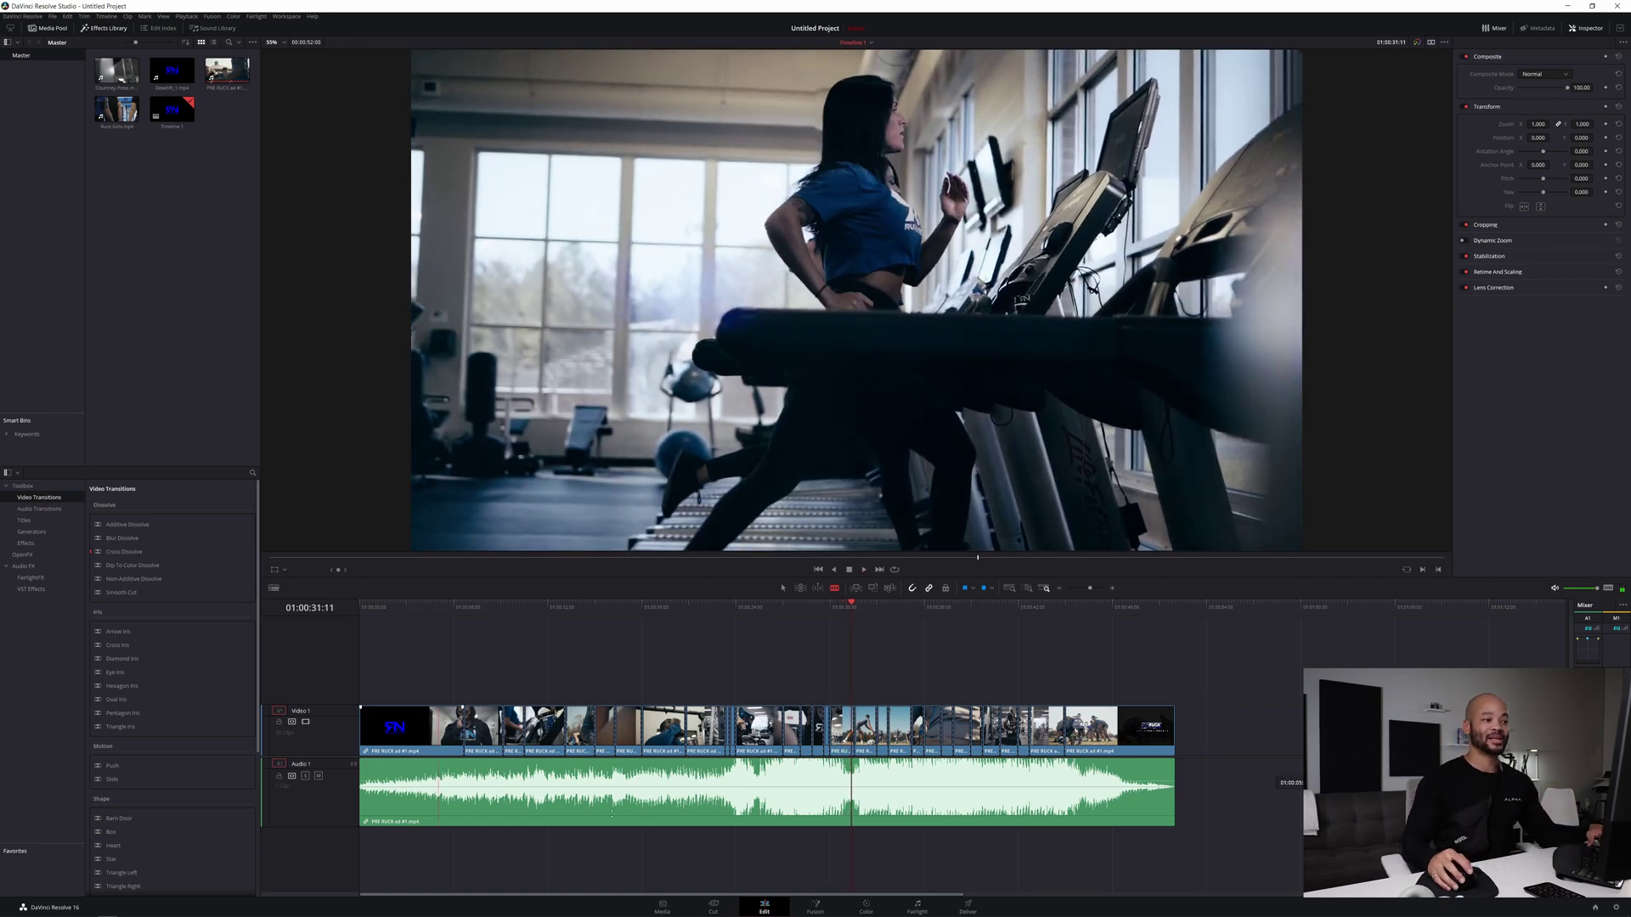
click(832, 609)
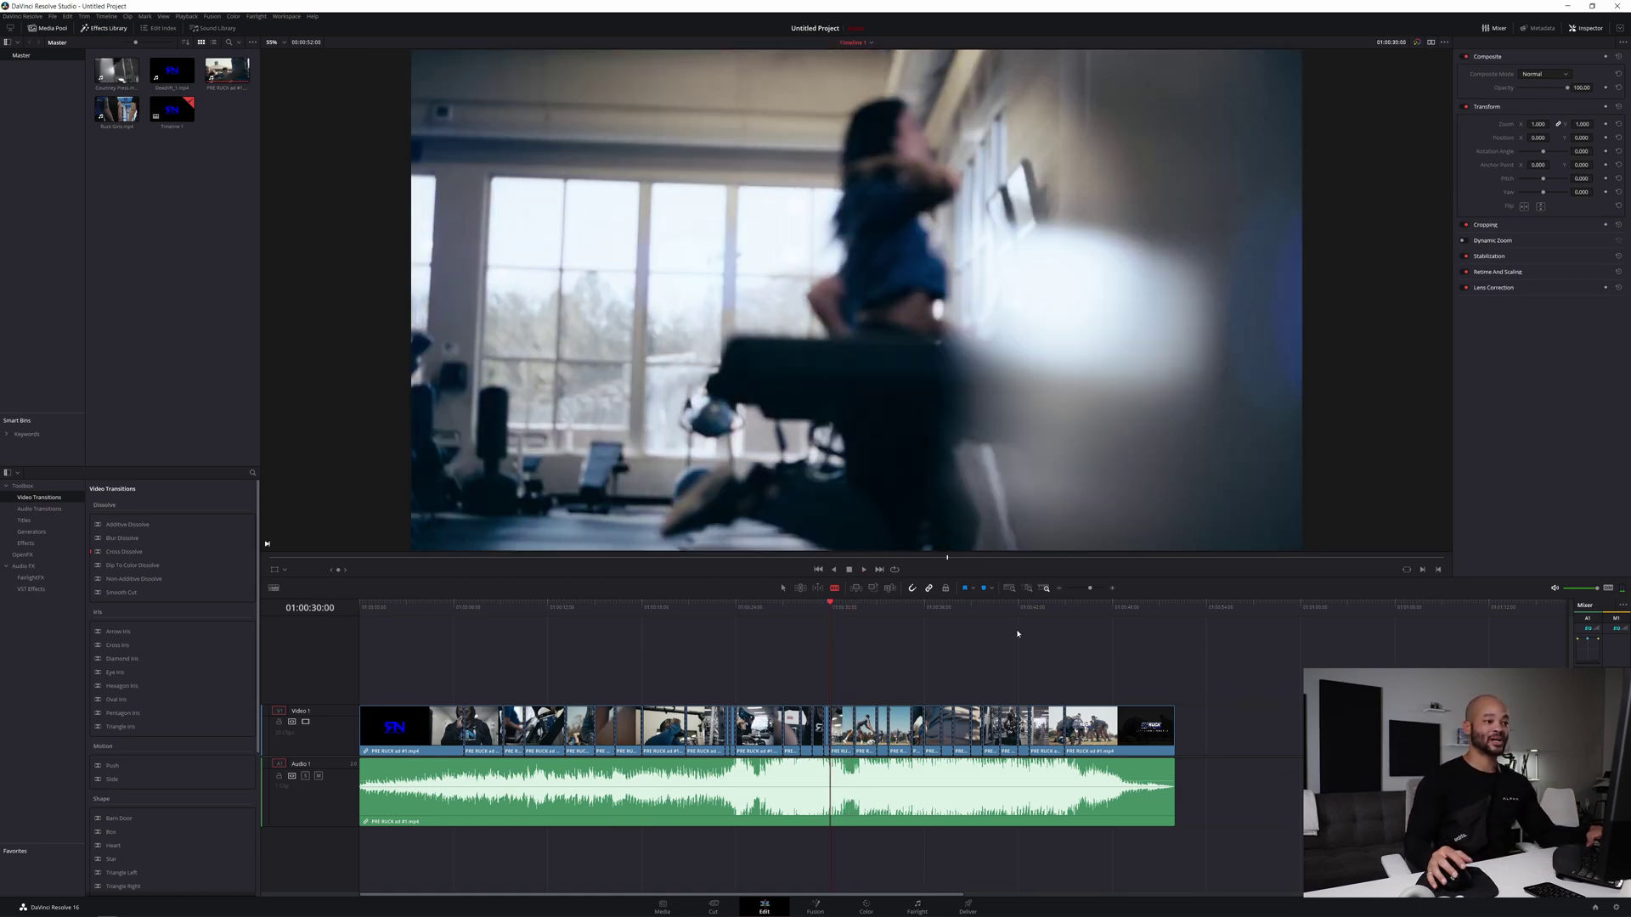
click(825, 609)
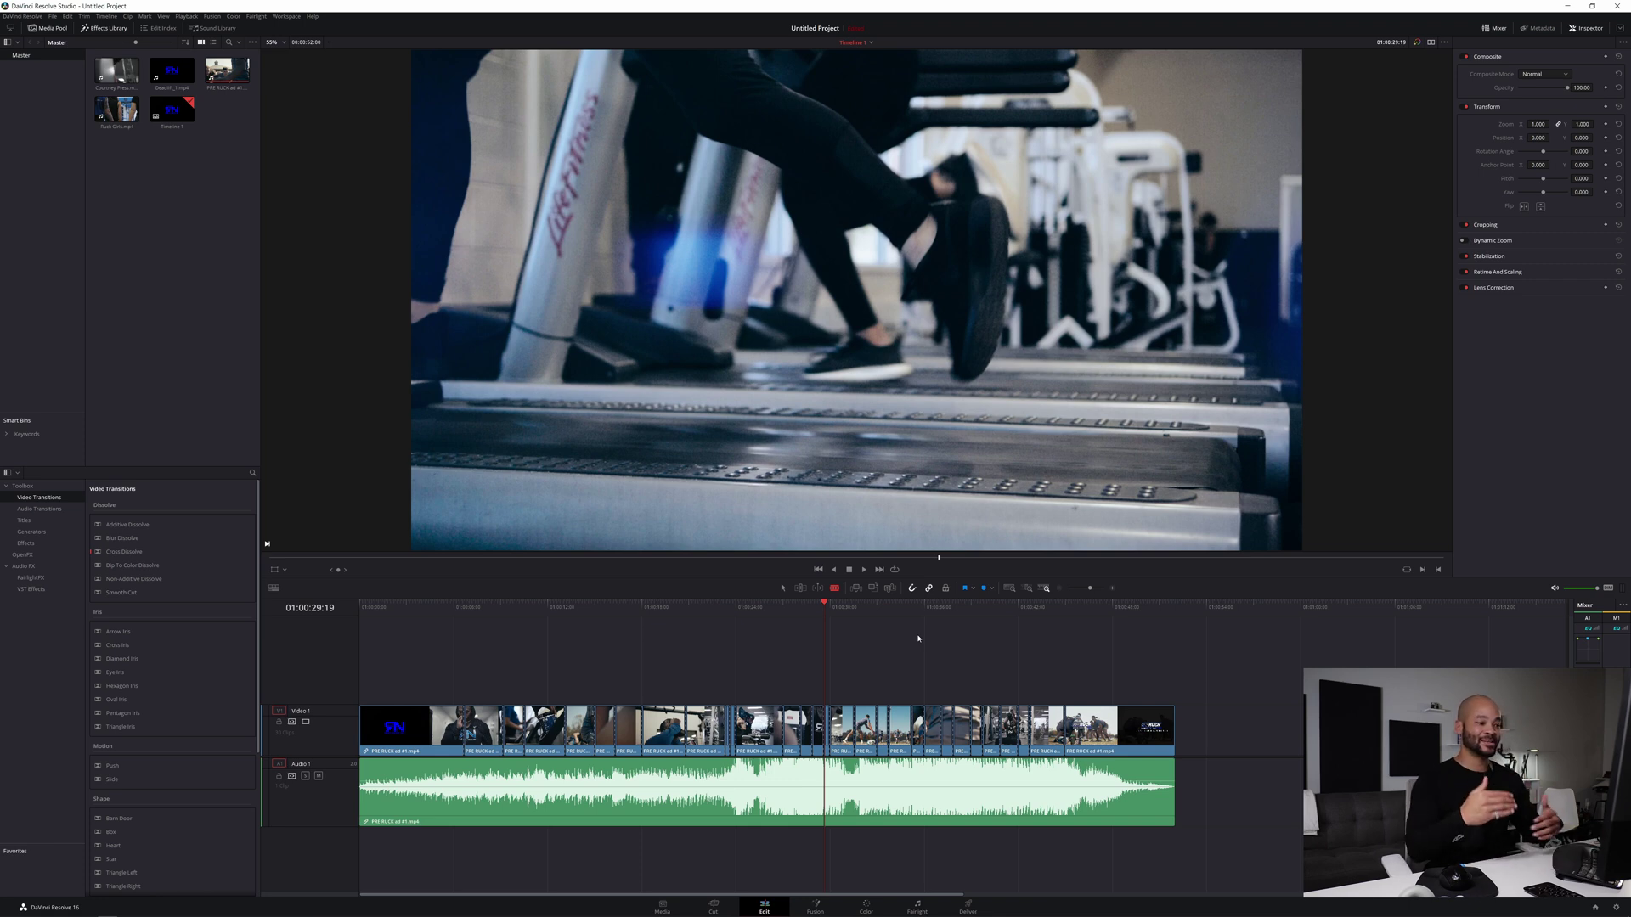
key(space)
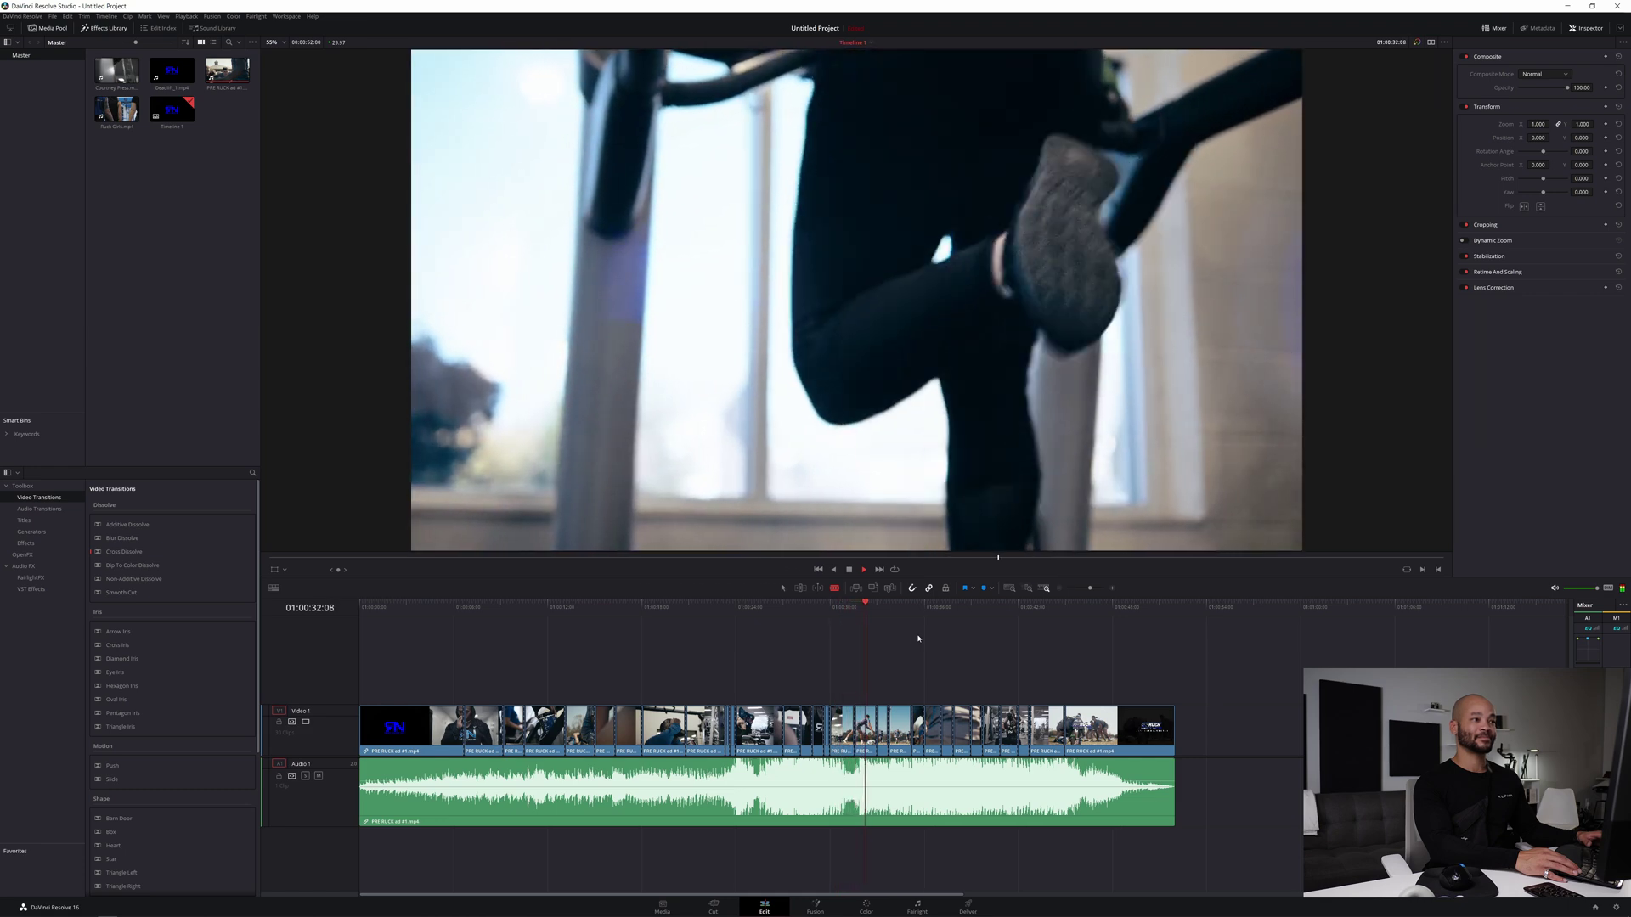
key(space)
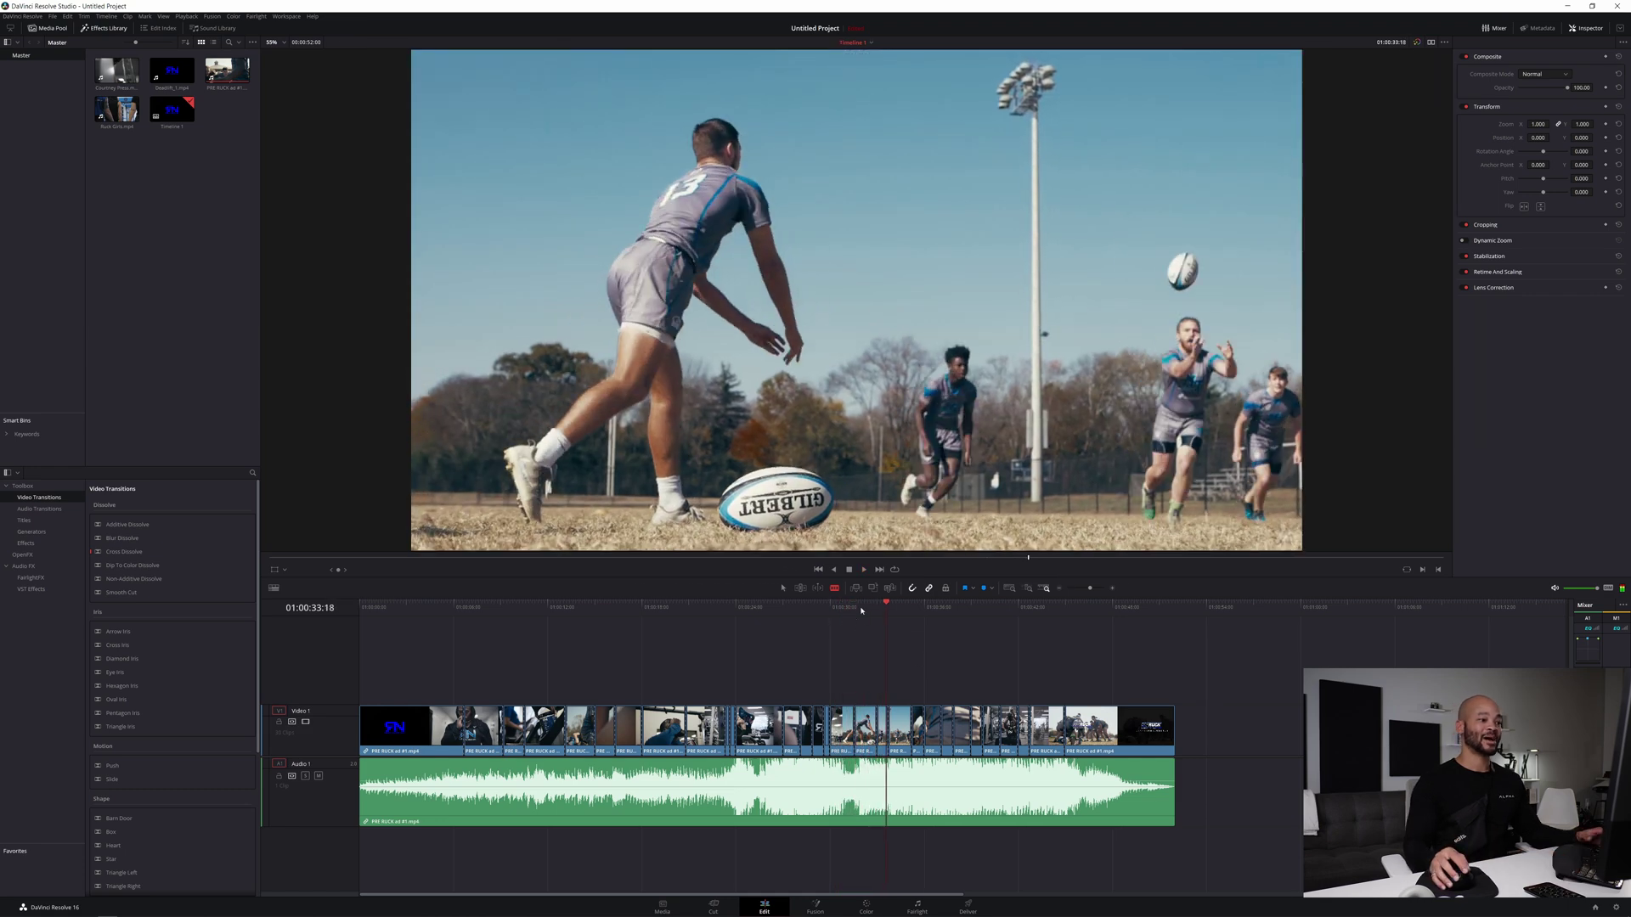
click(856, 608)
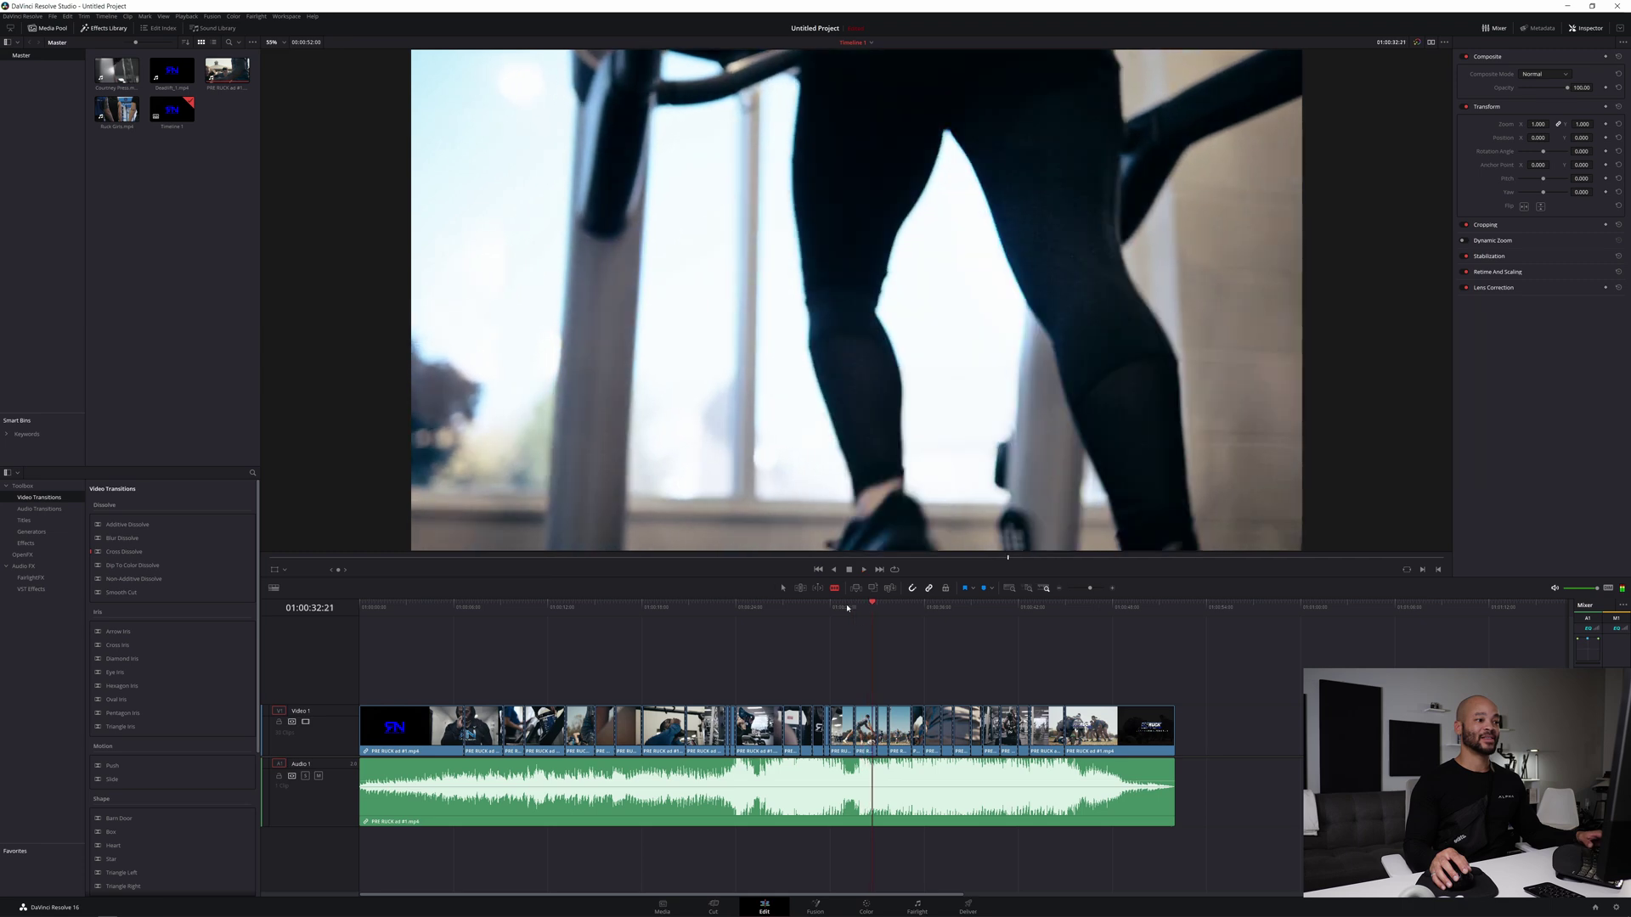
click(836, 608)
key(space)
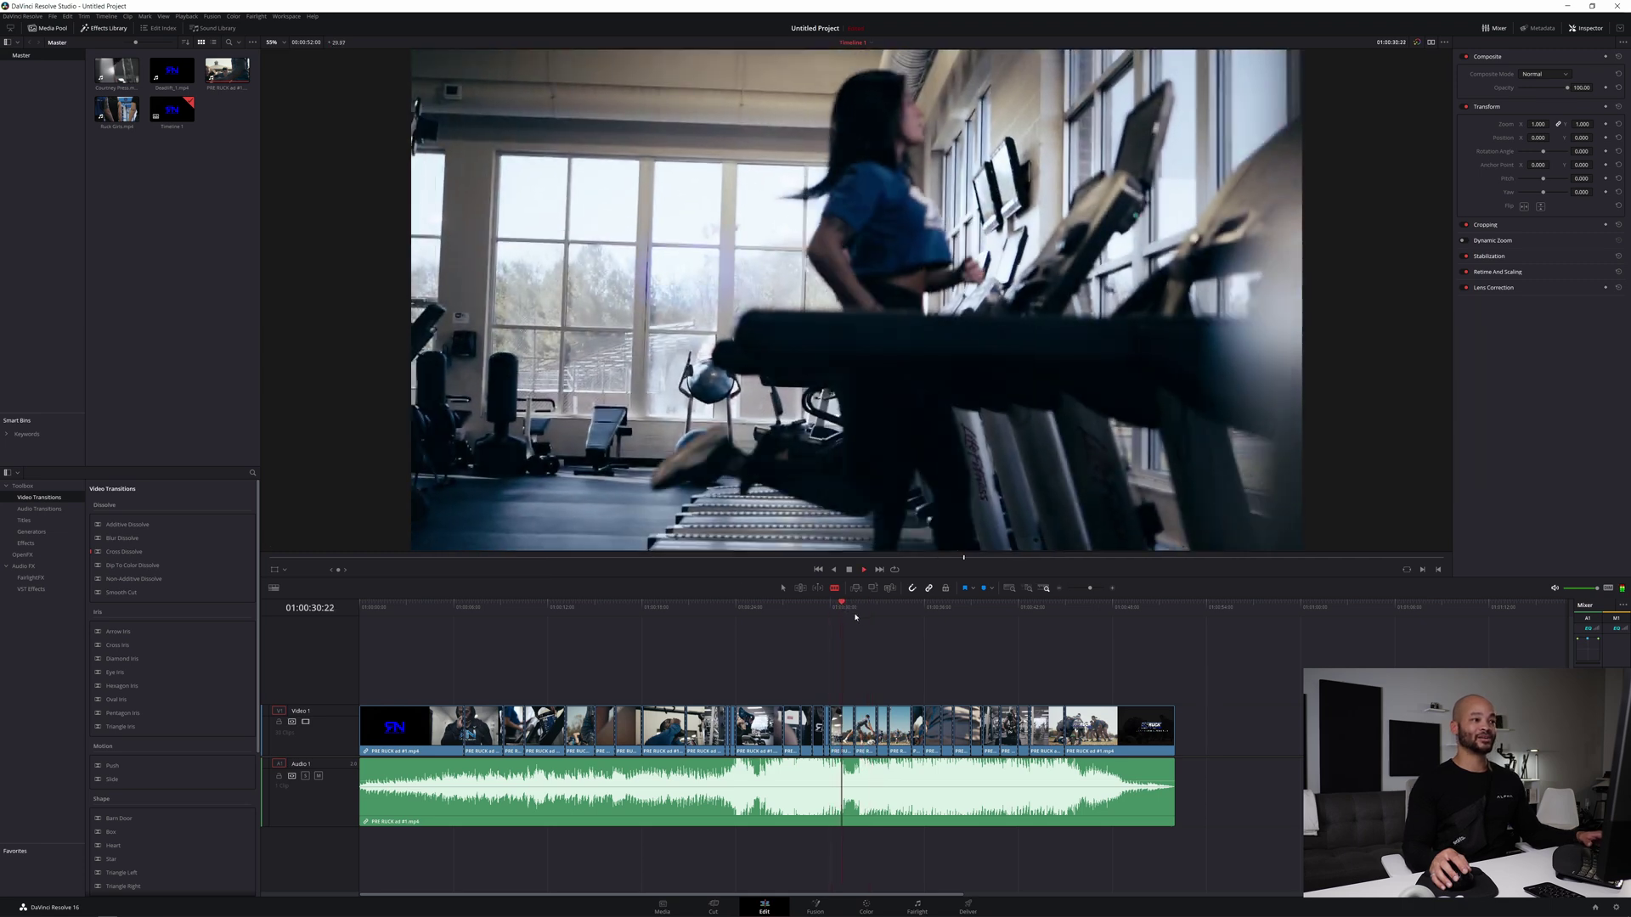
click(836, 612)
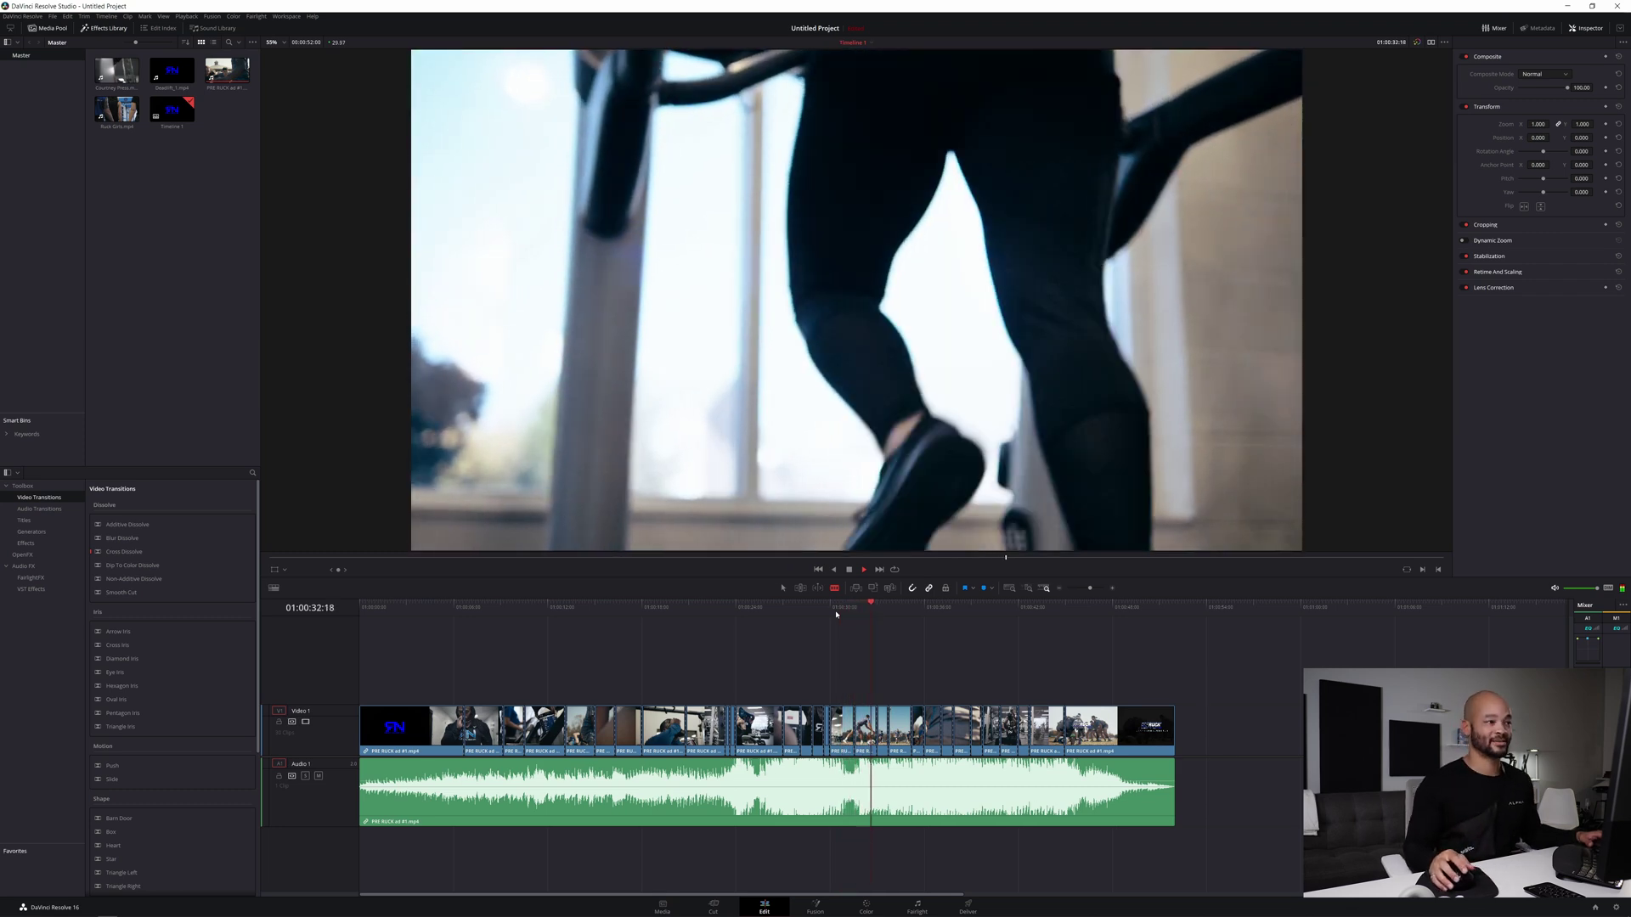
key(space)
click(854, 610)
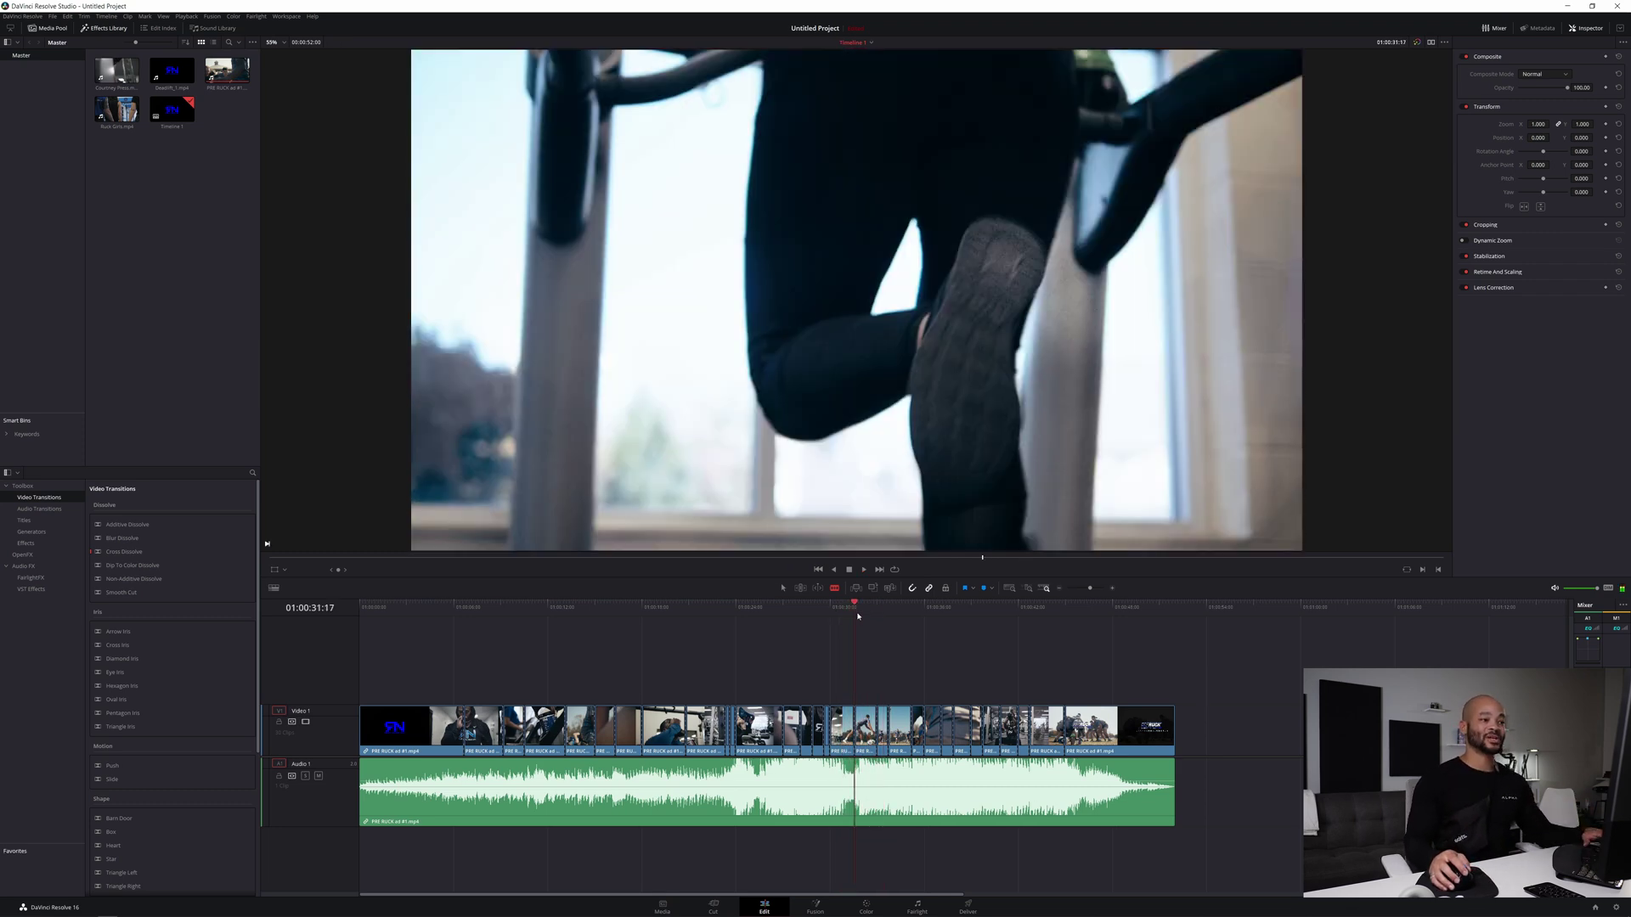
key(space)
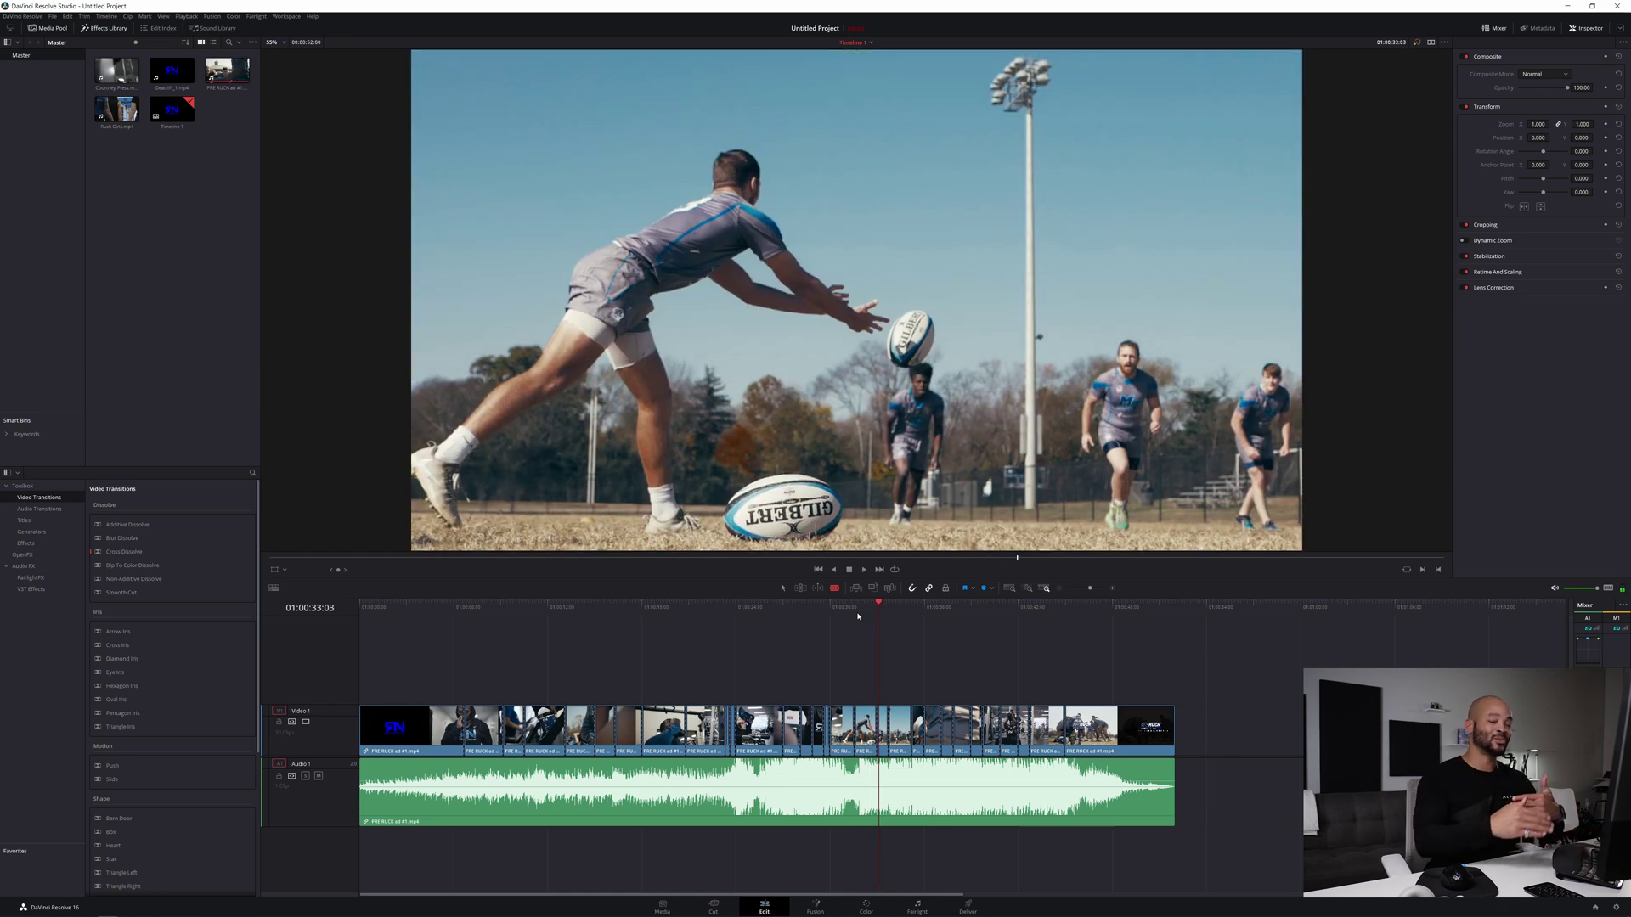
key(space)
click(857, 610)
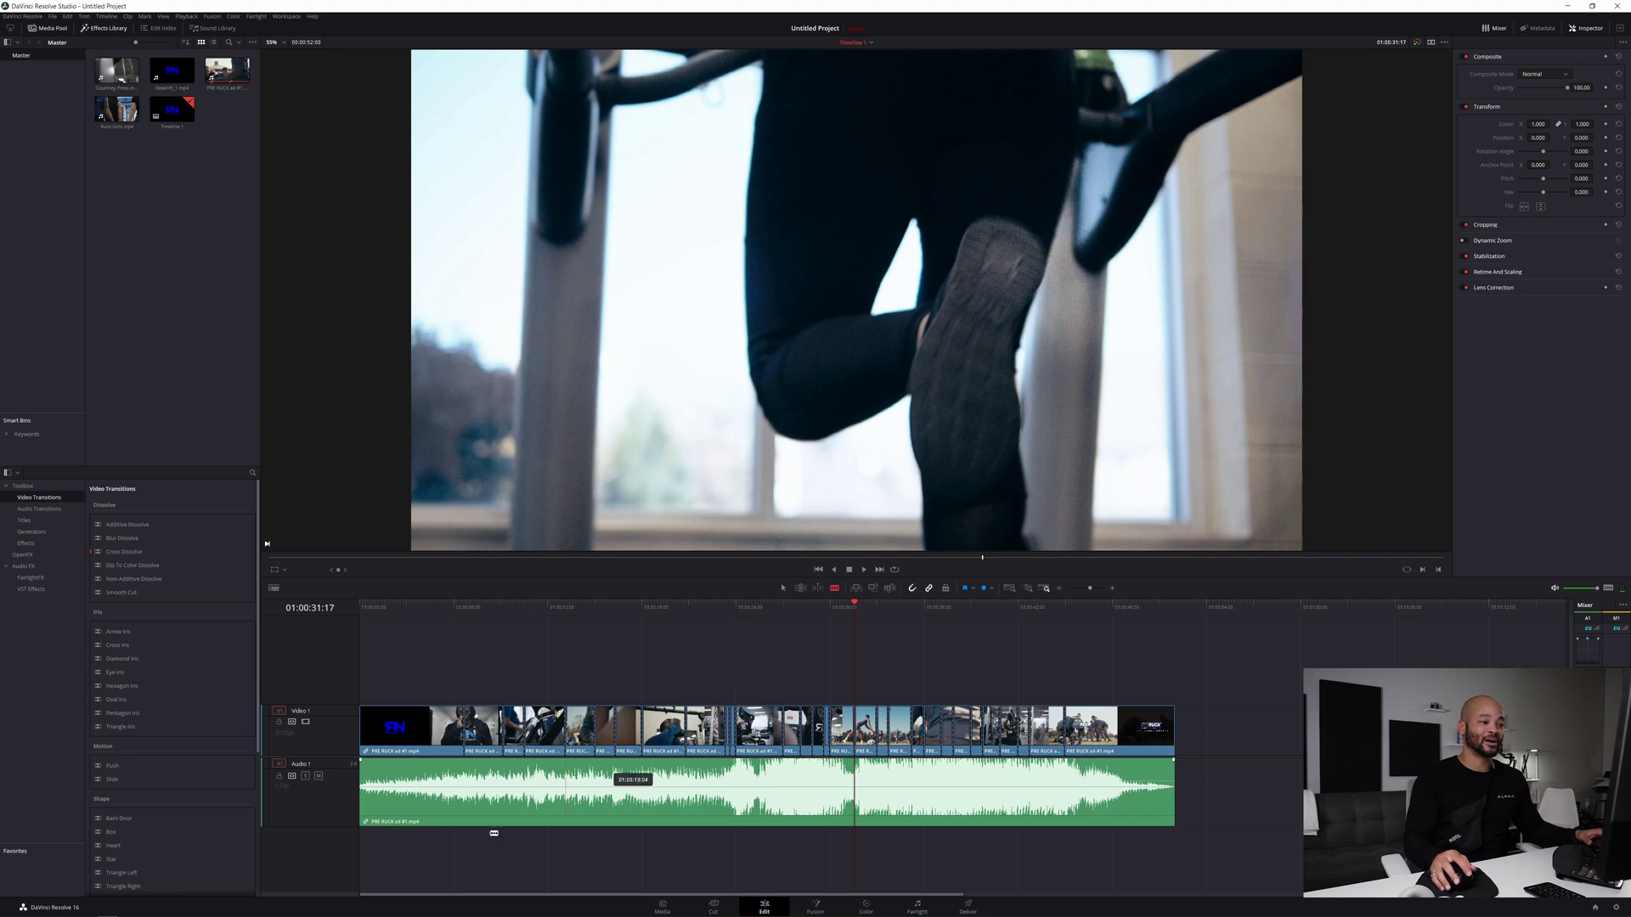
click(320, 776)
key(space)
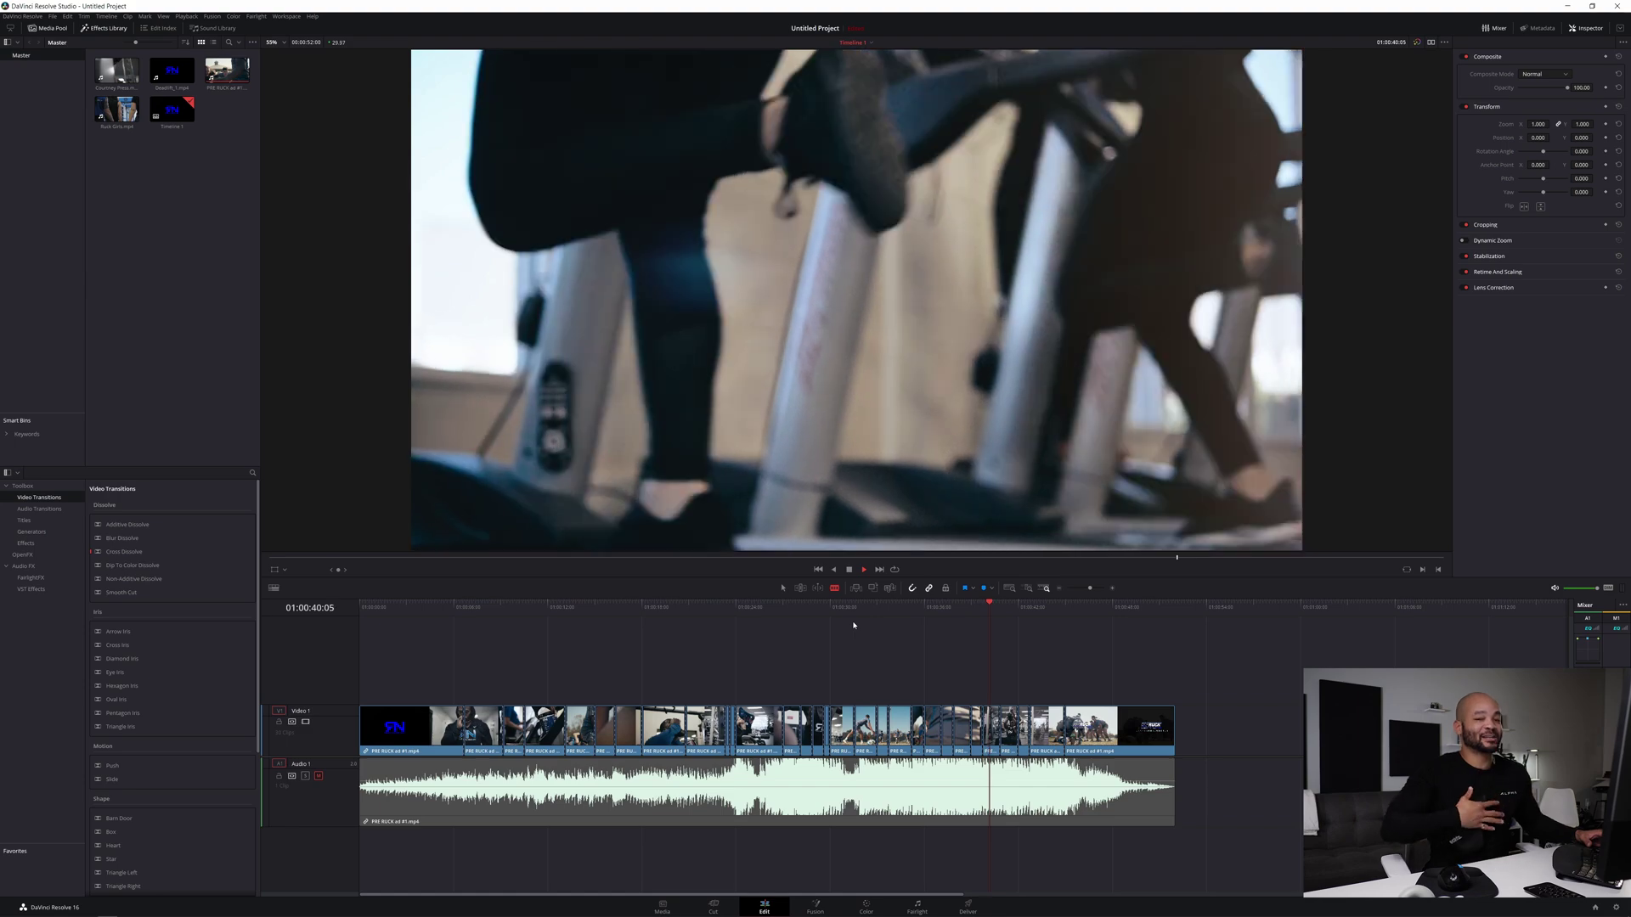
click(887, 608)
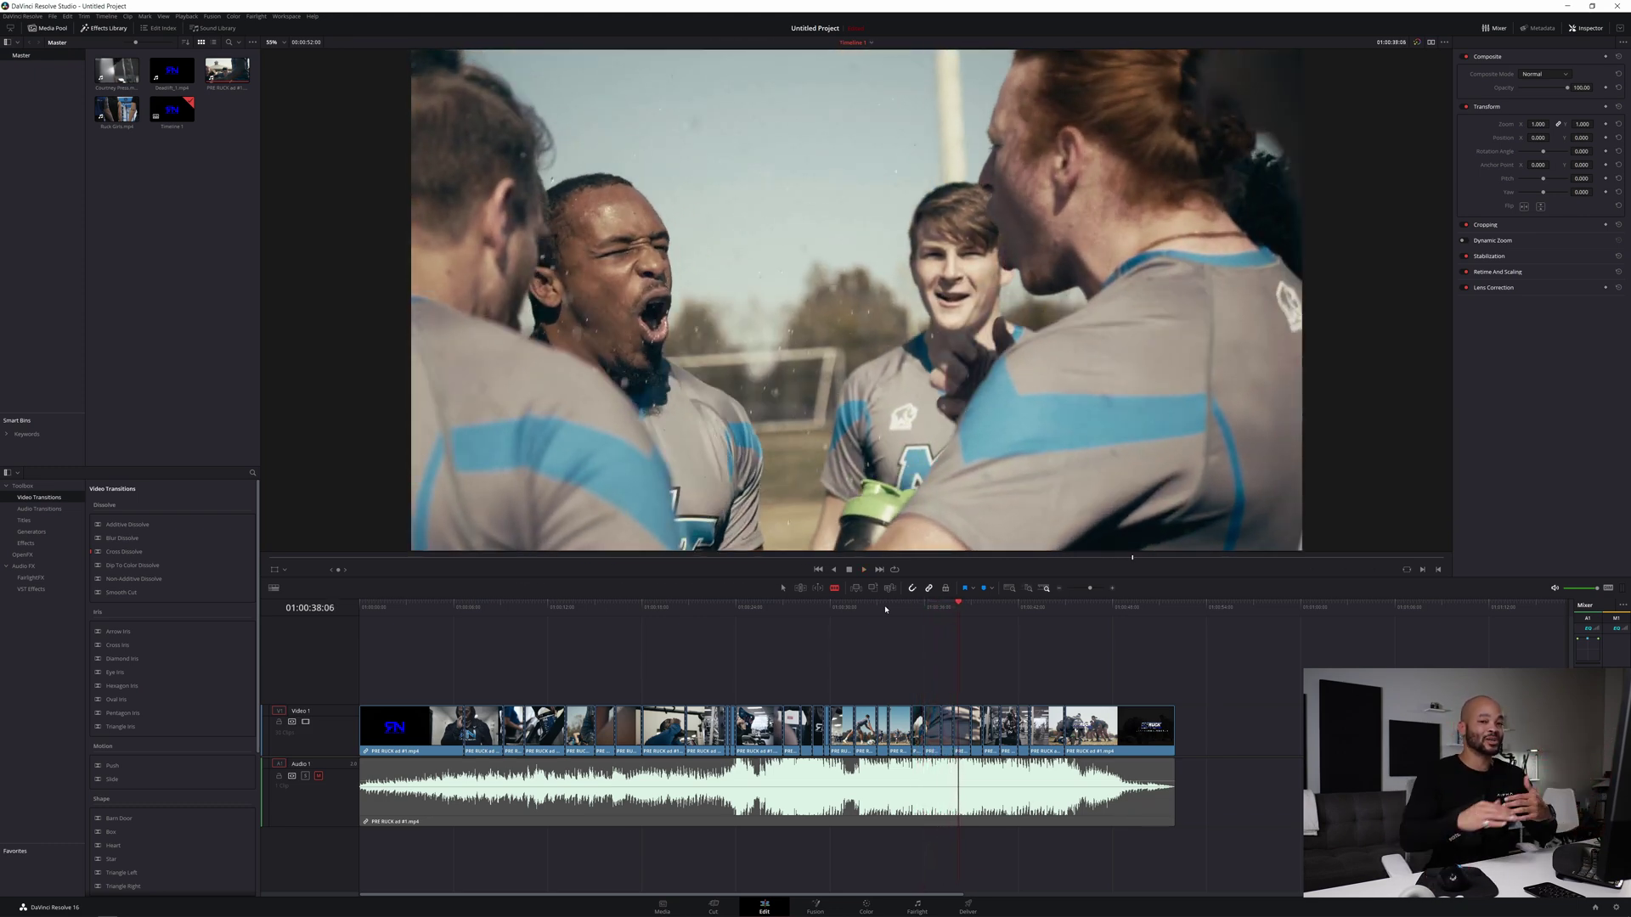
key(space)
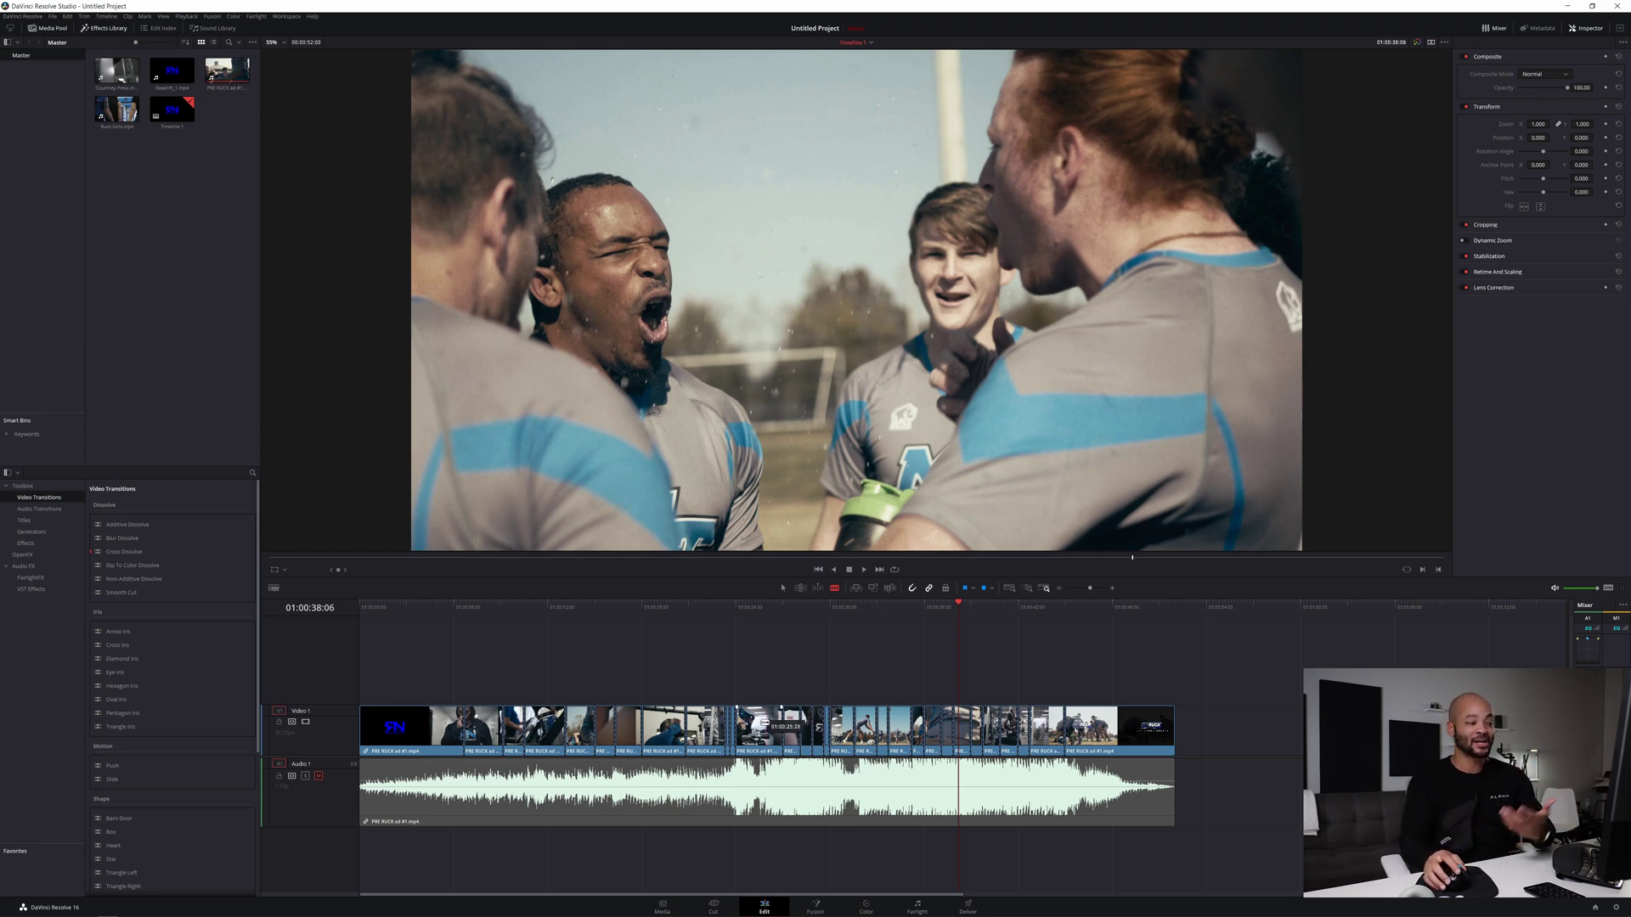
click(319, 777)
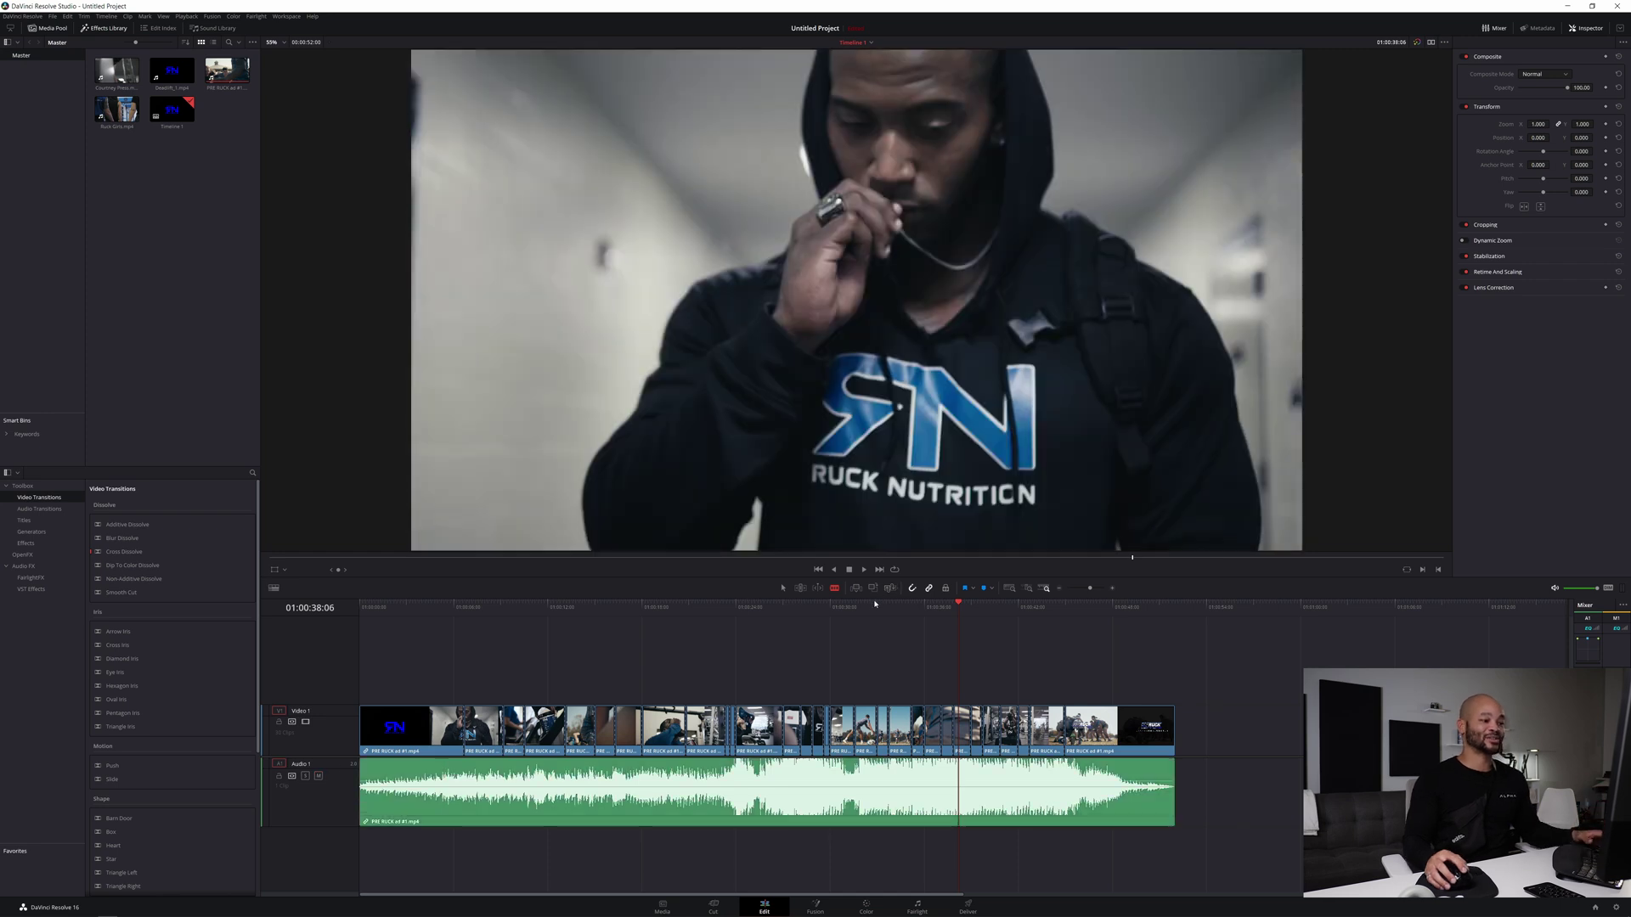
click(871, 606)
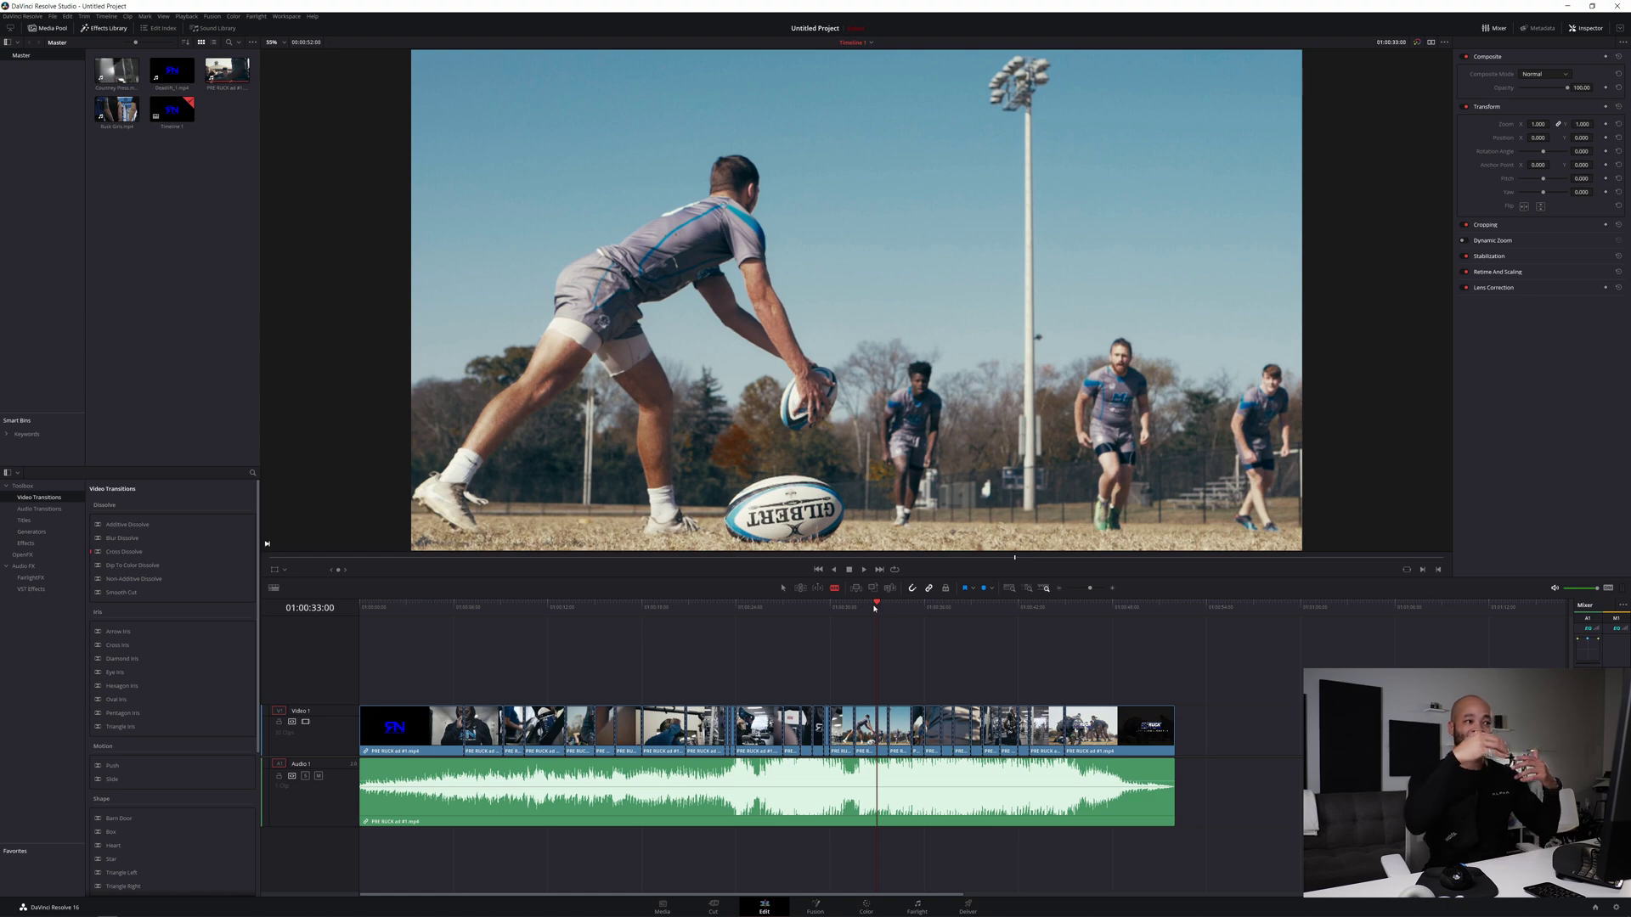
key(space)
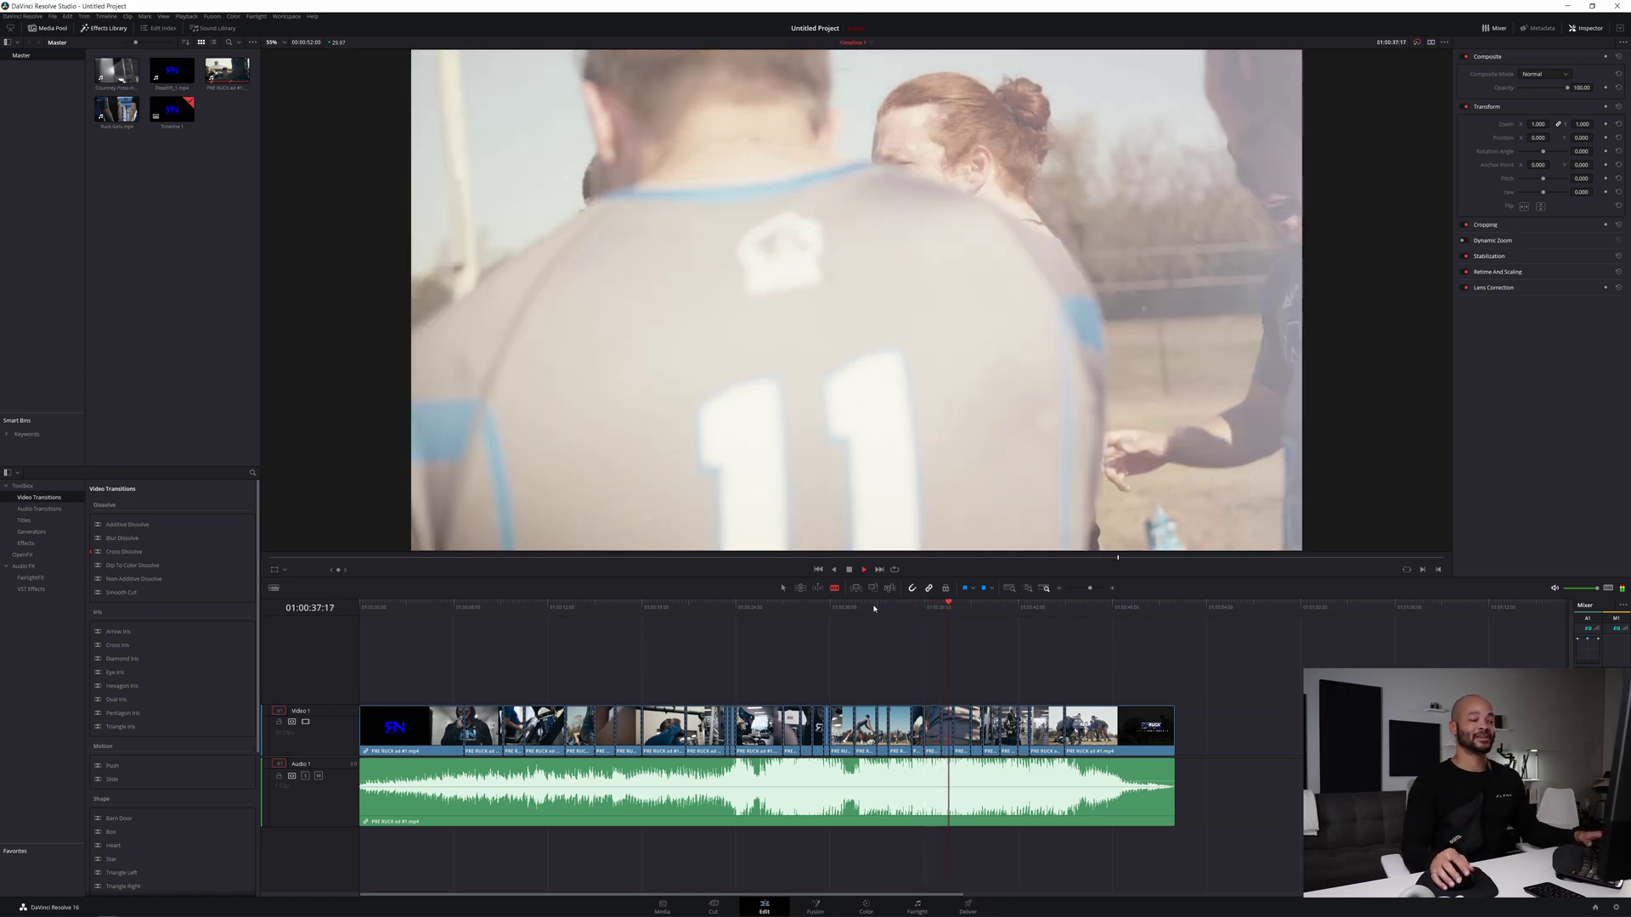
key(space)
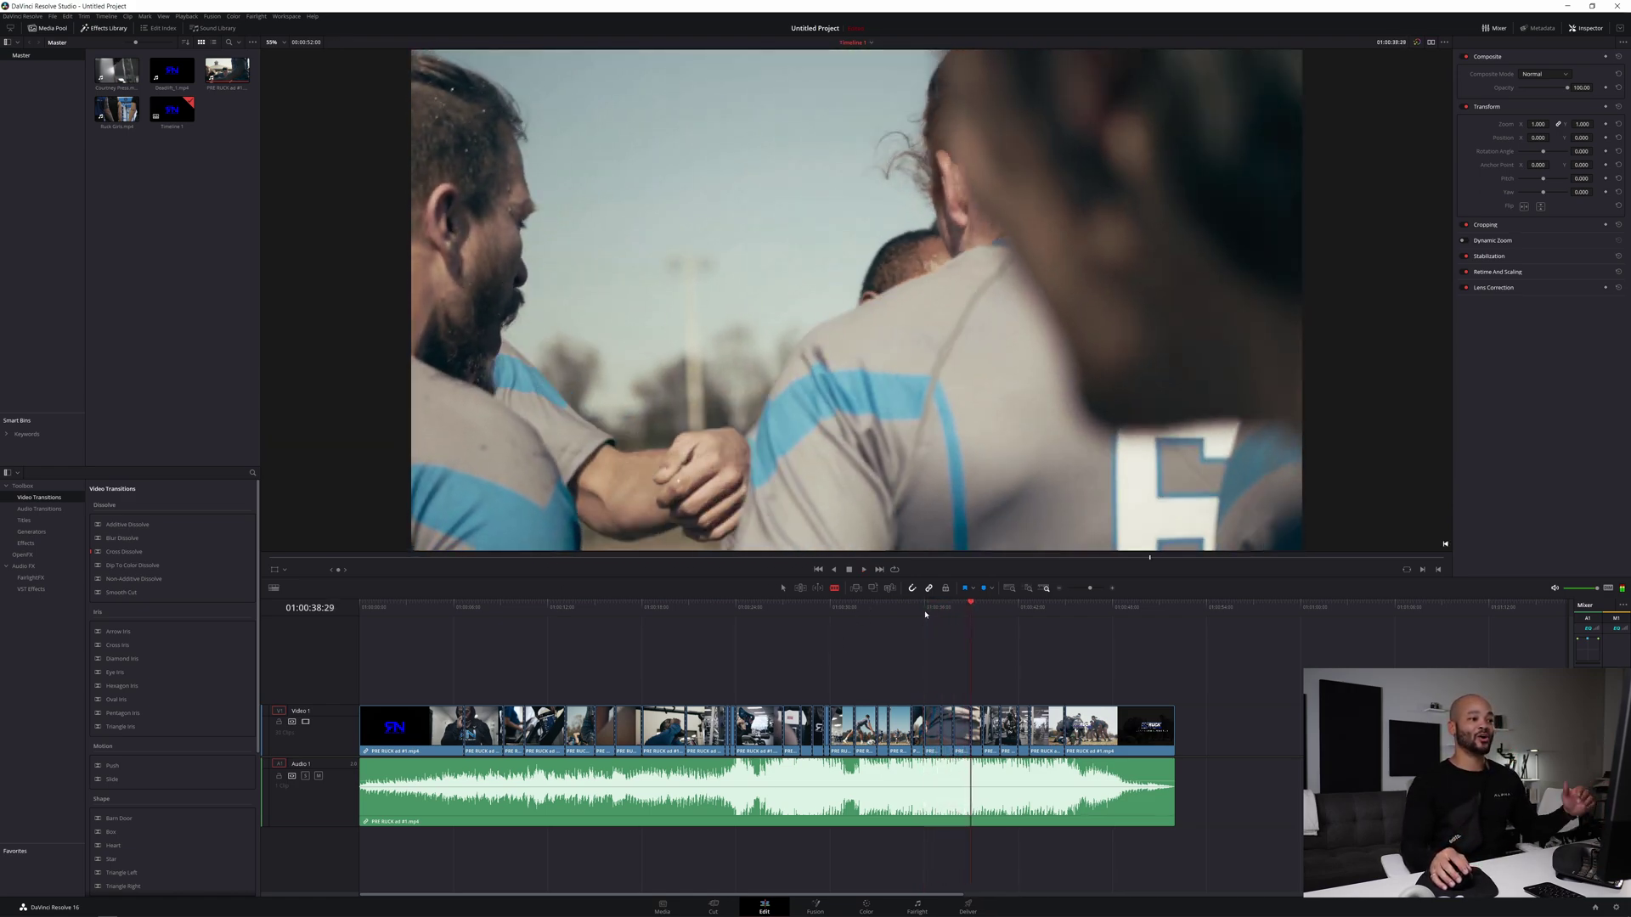
click(924, 611)
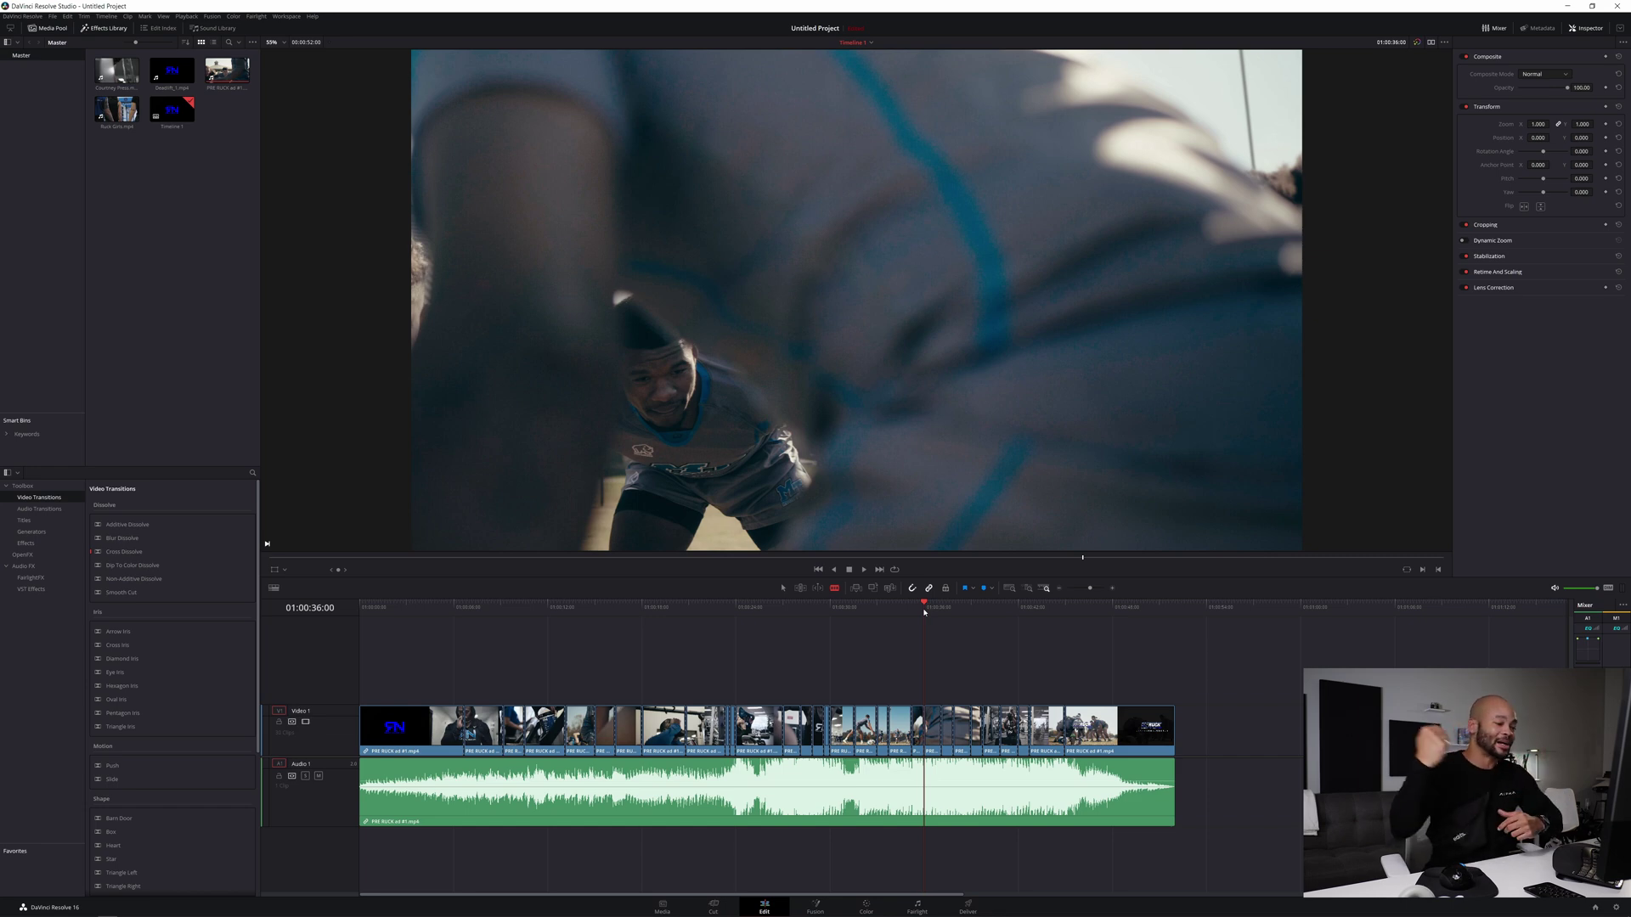
drag(924, 612, 840, 615)
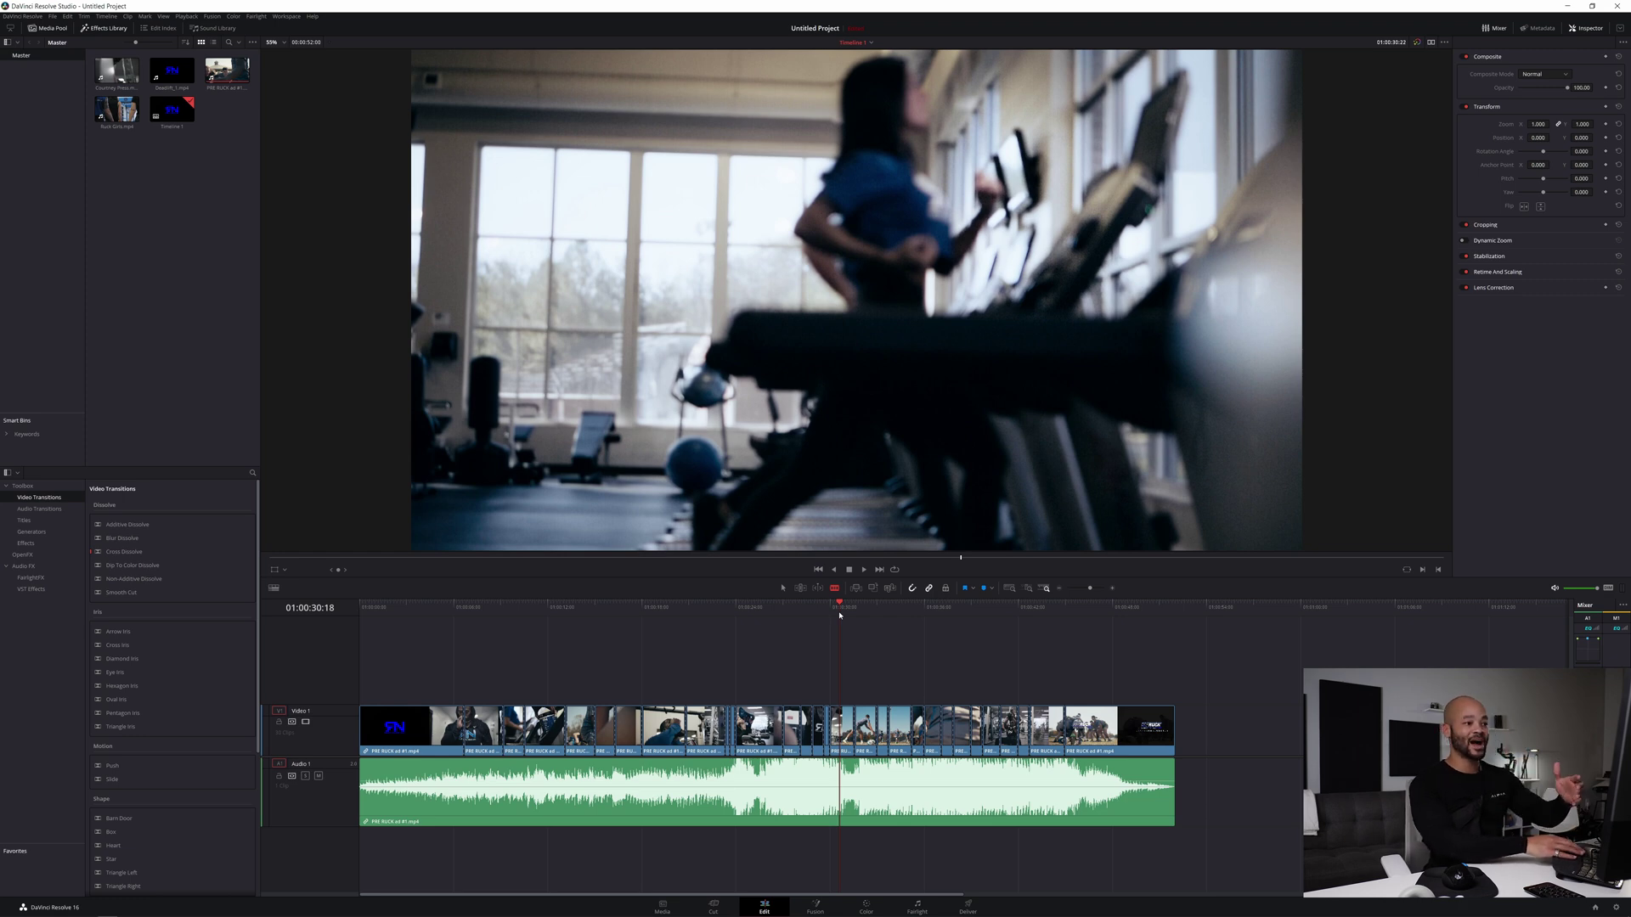
key(space)
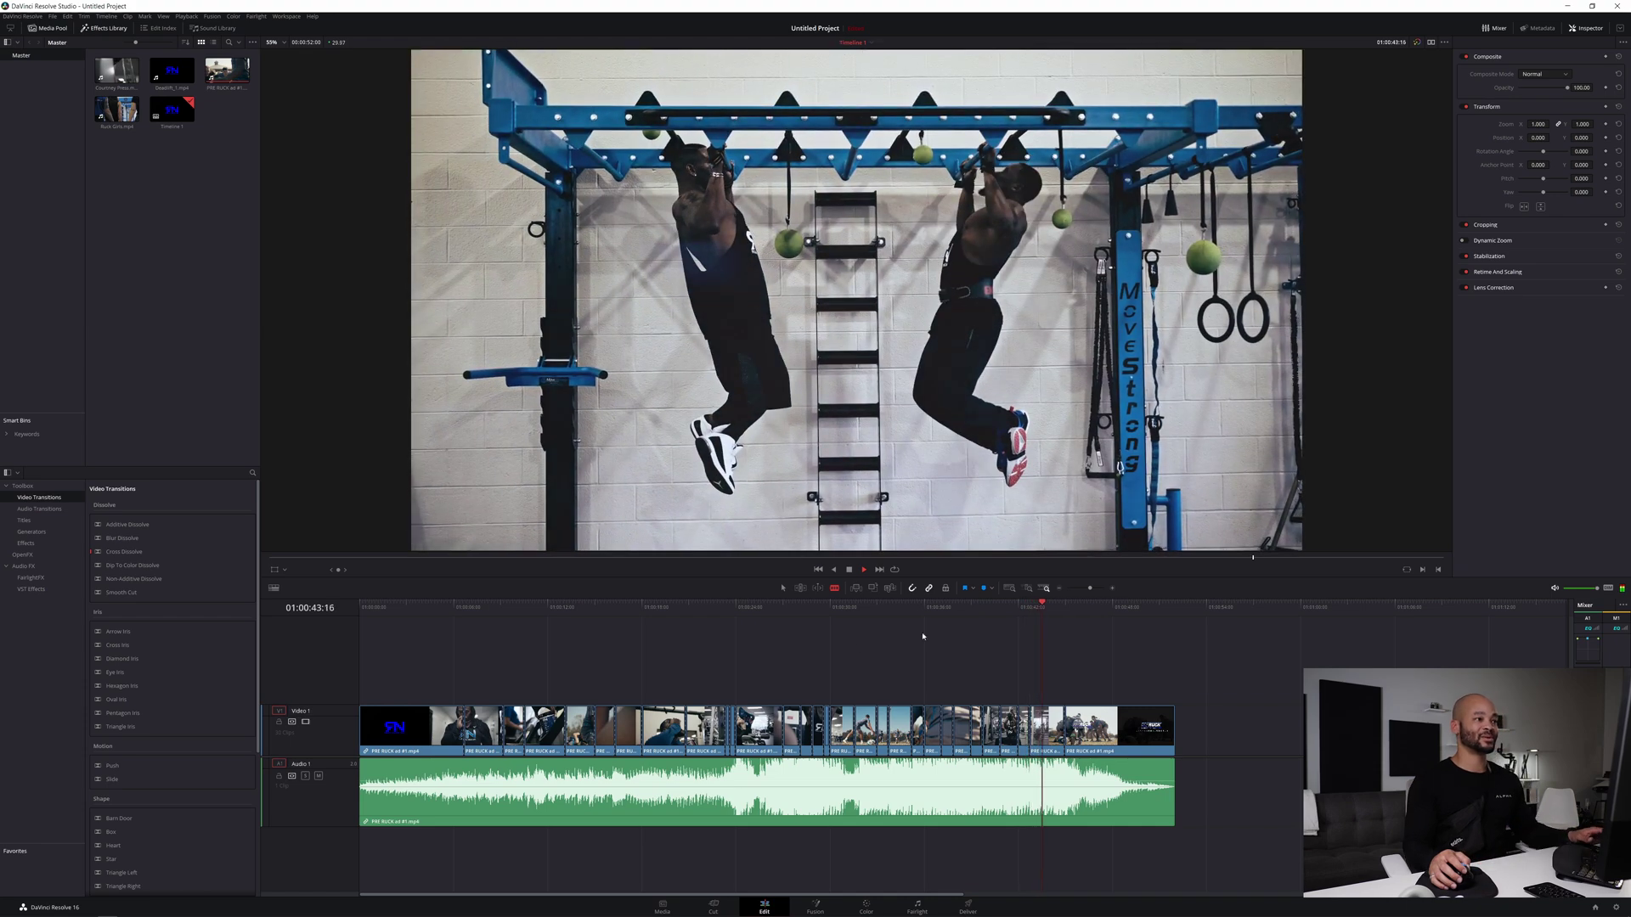
key(space)
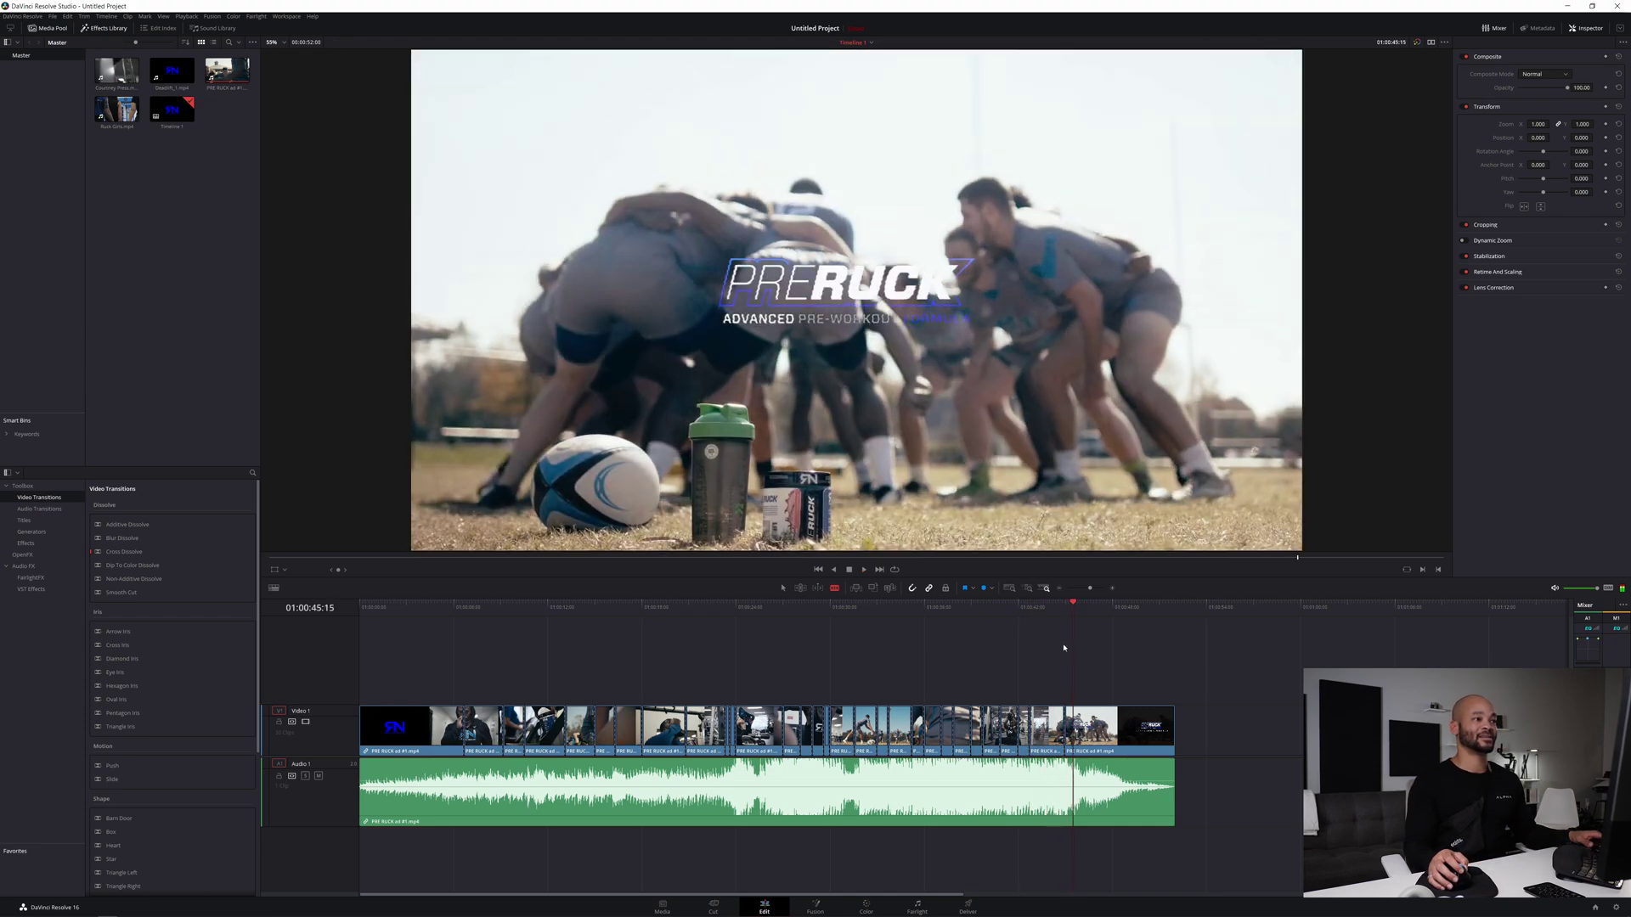
click(968, 614)
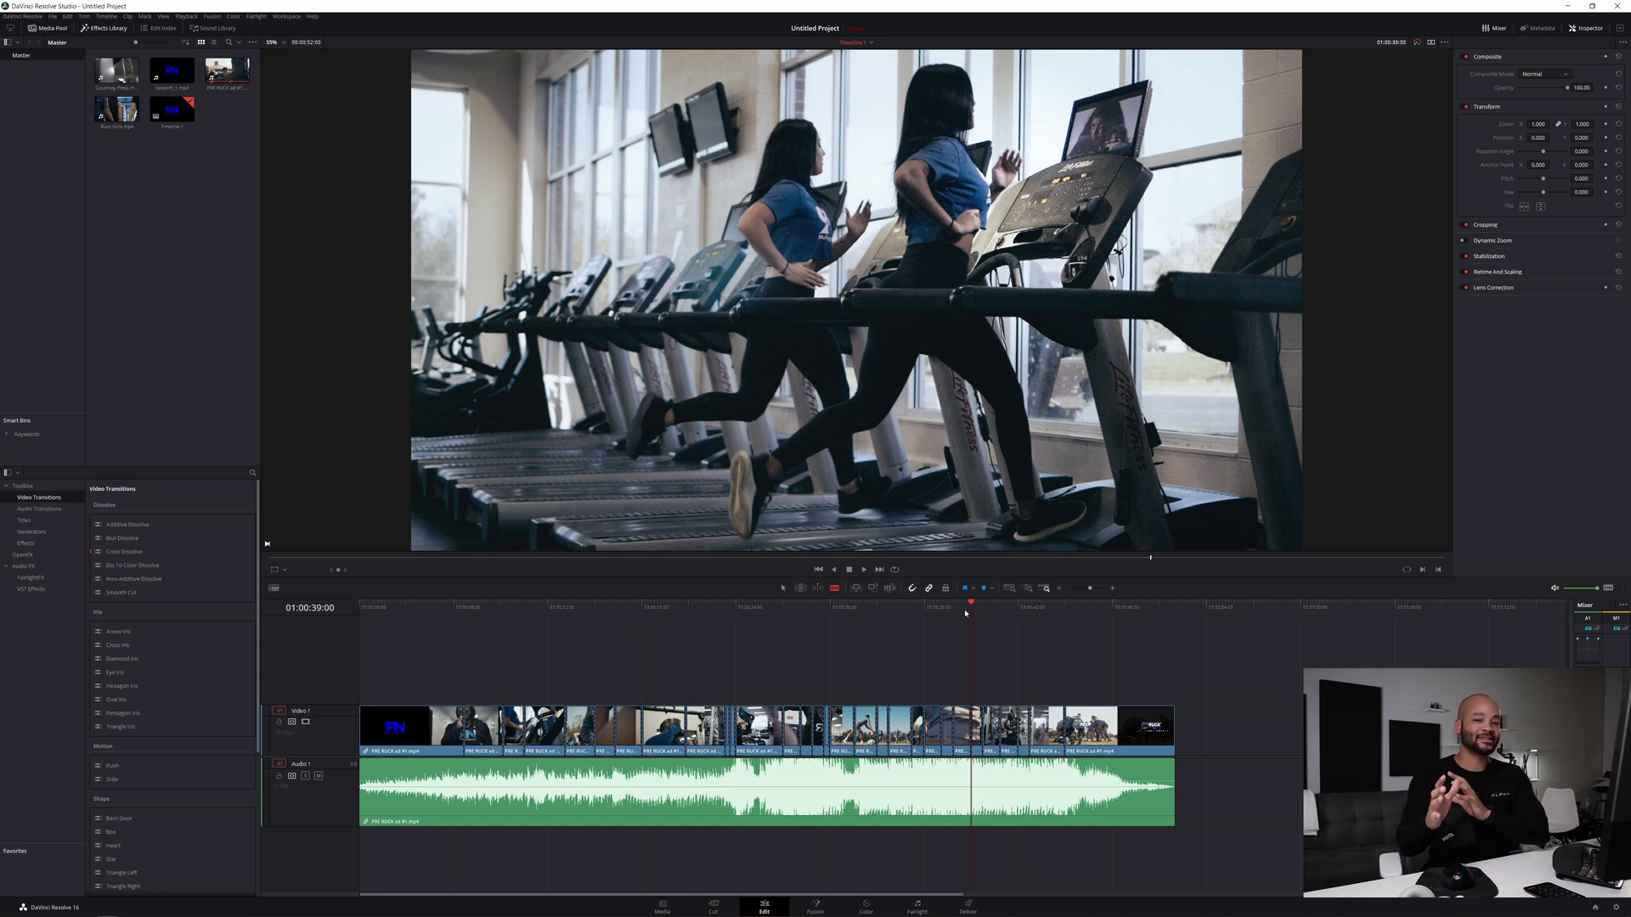
click(159, 127)
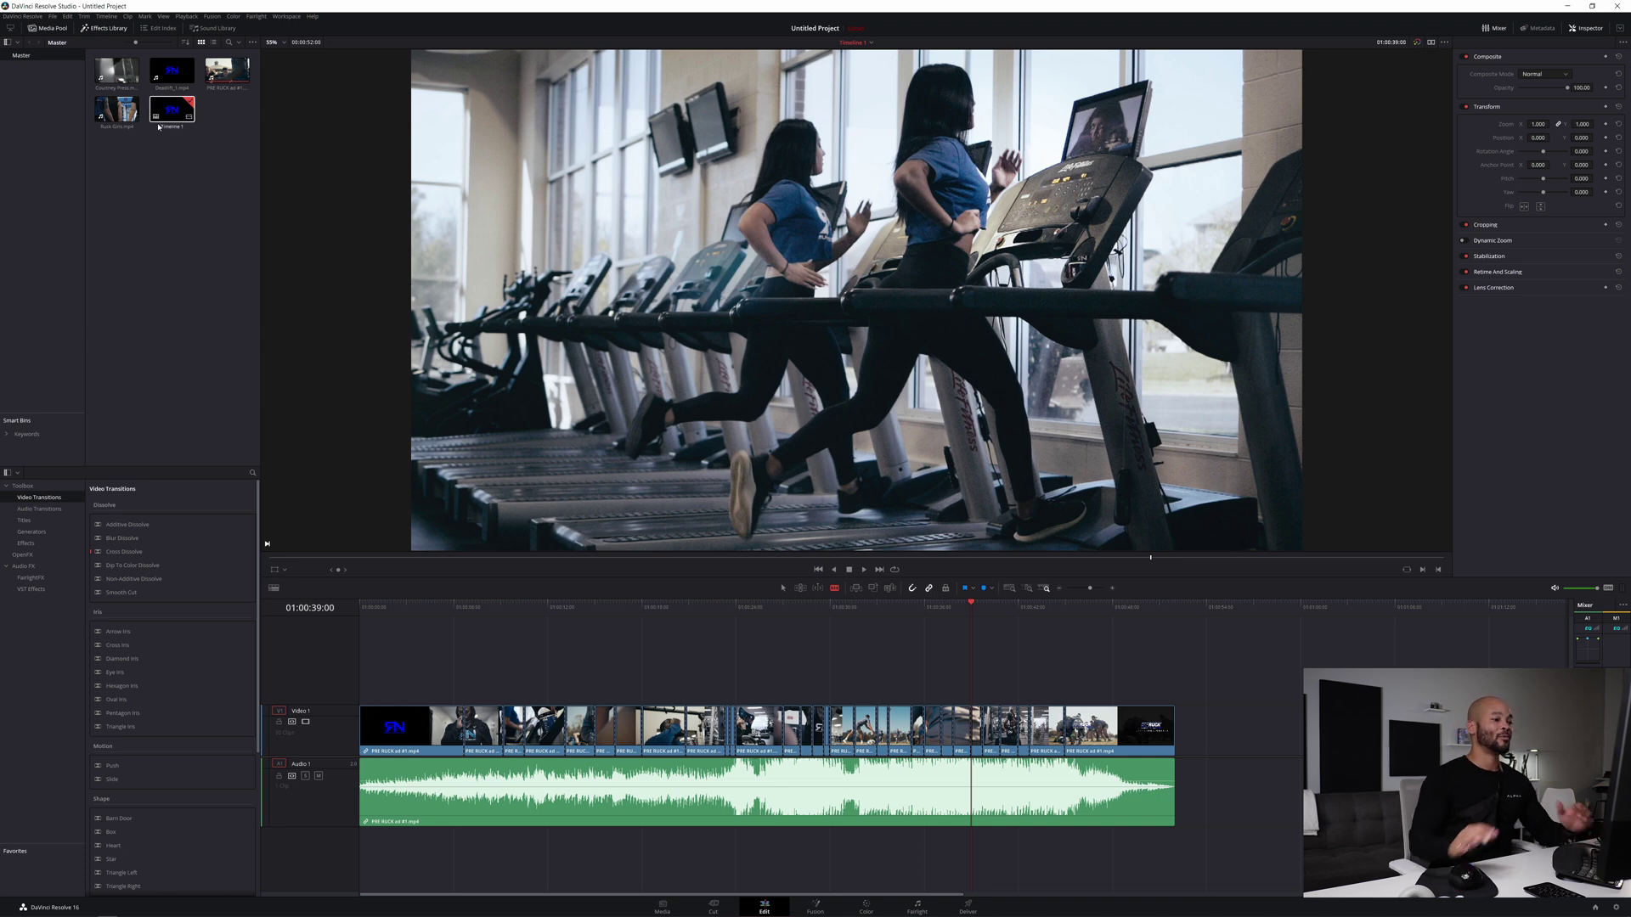
click(533, 606)
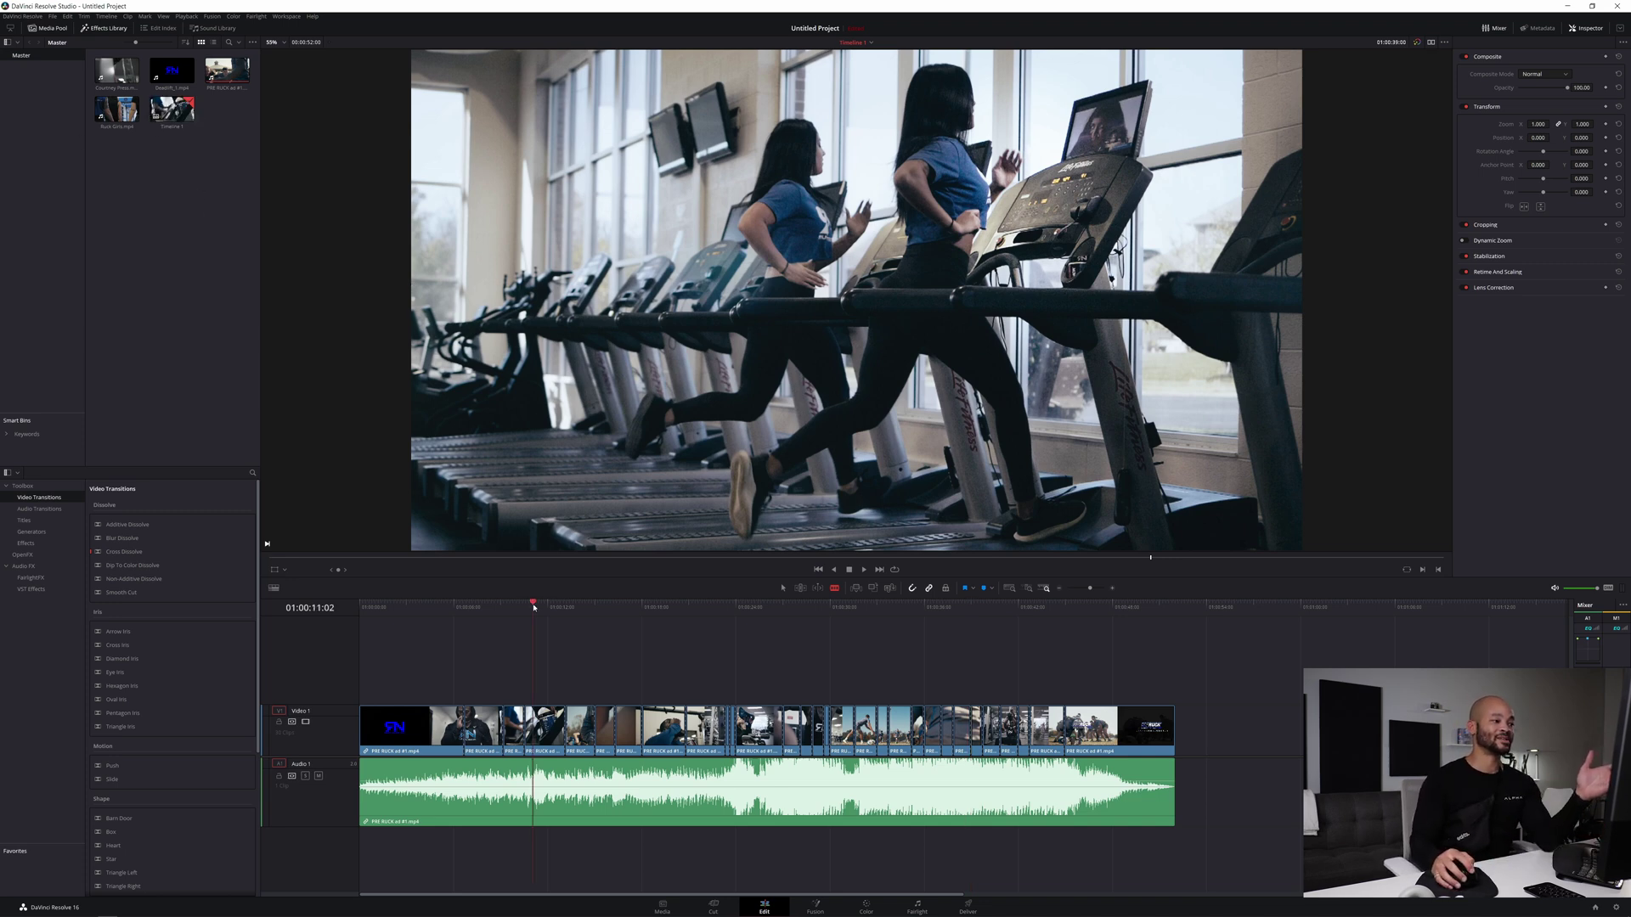
drag(591, 603, 705, 607)
drag(485, 624, 443, 624)
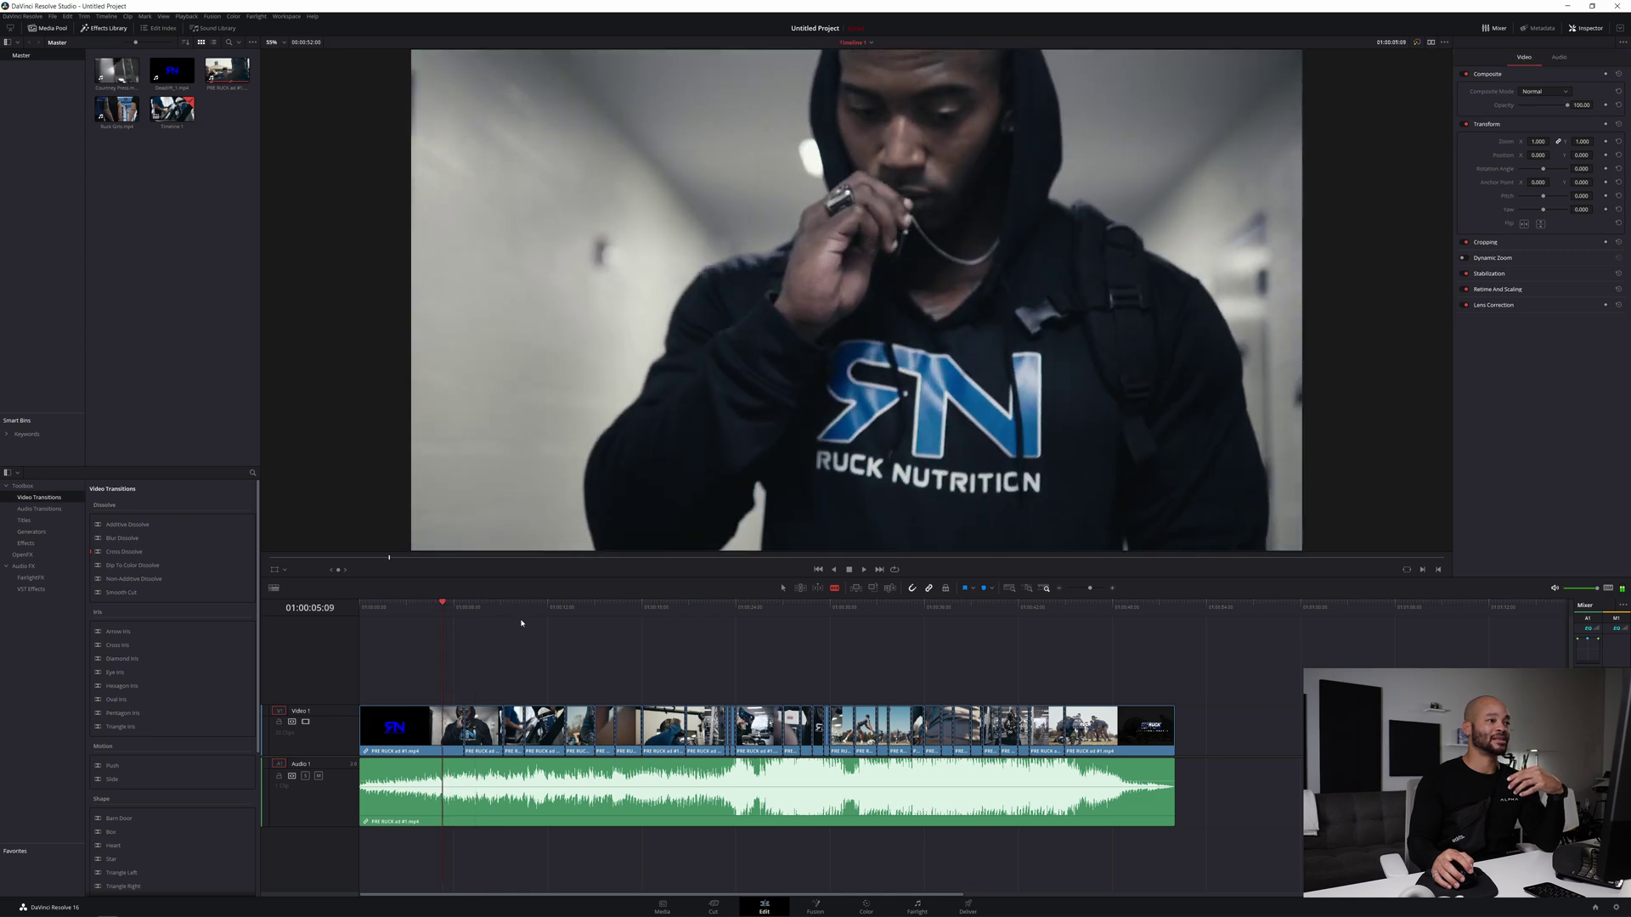
drag(651, 608, 615, 608)
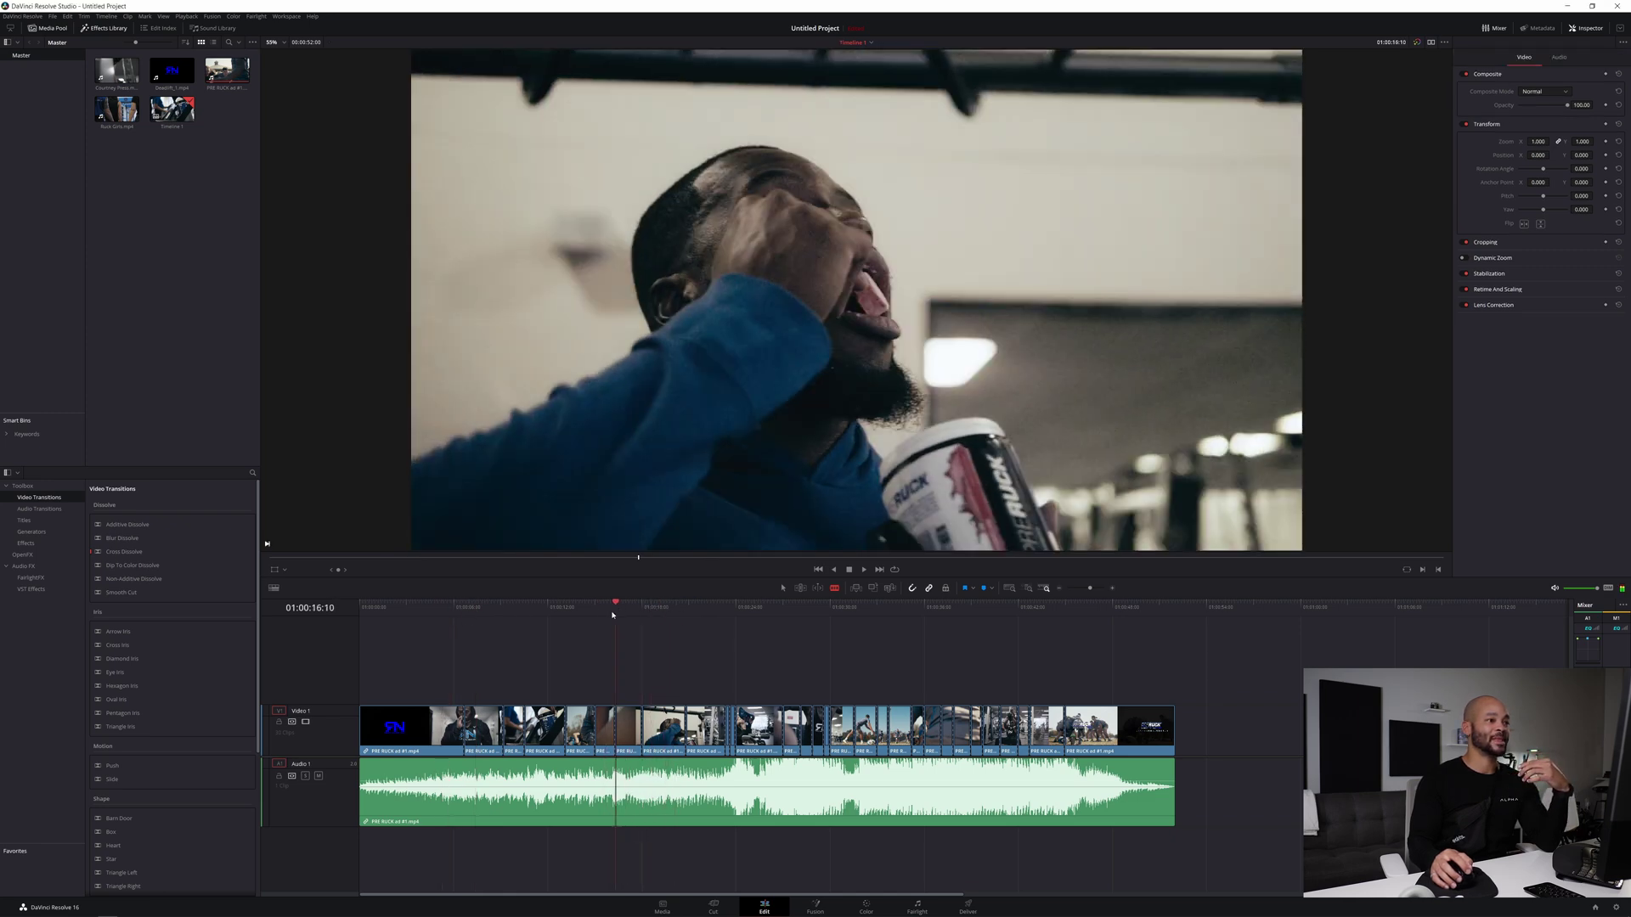
drag(864, 607, 891, 611)
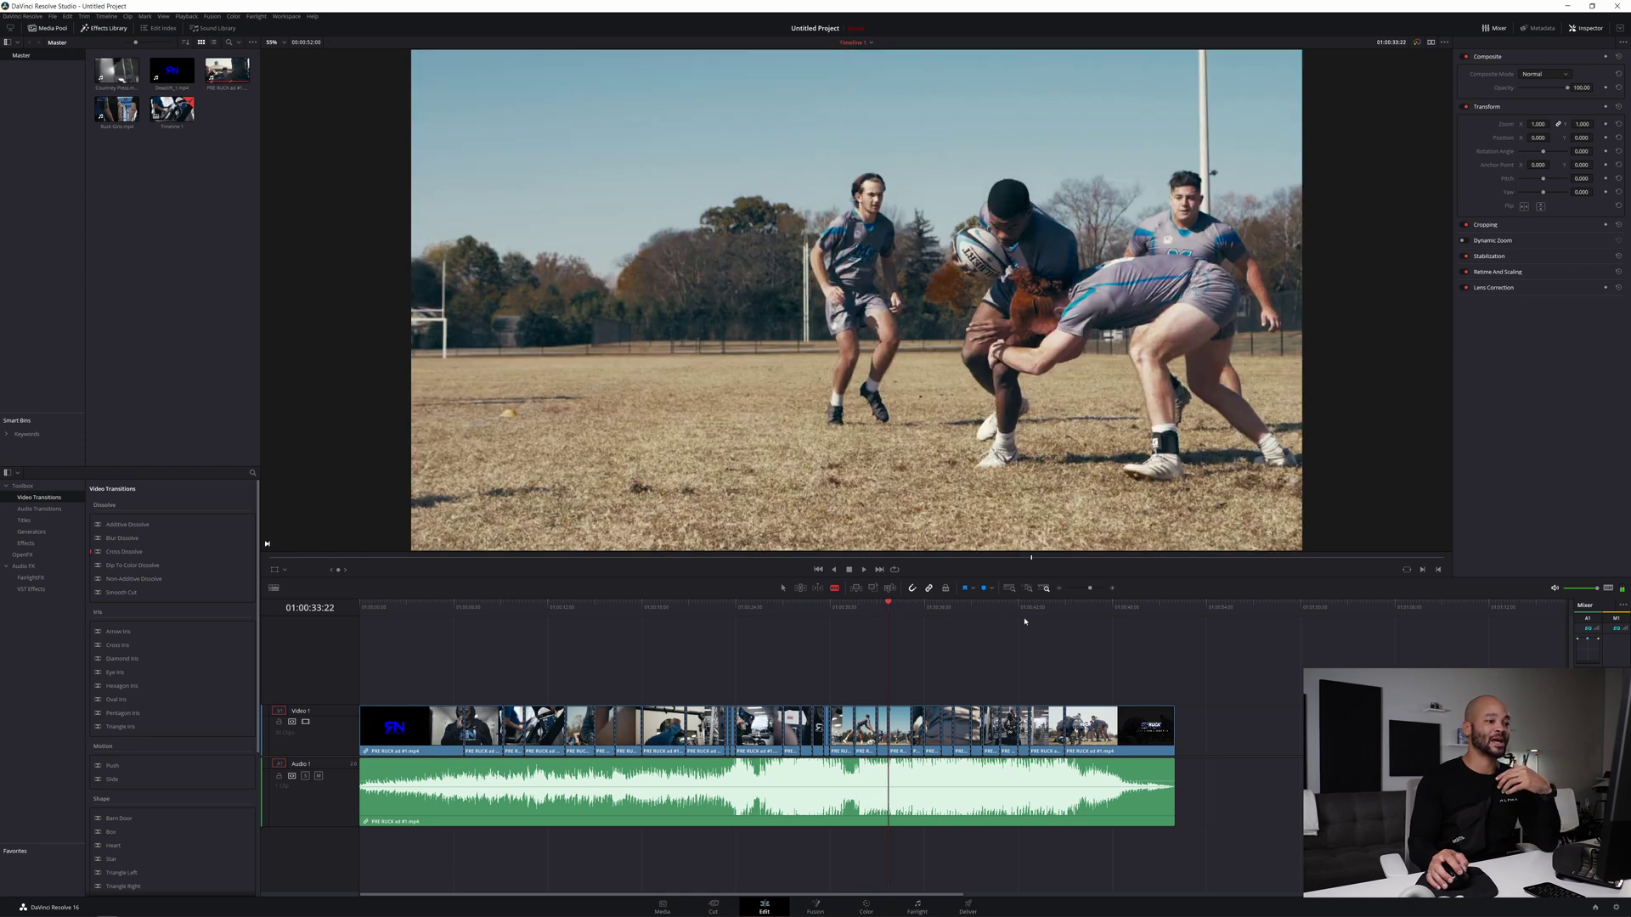
drag(844, 606, 823, 609)
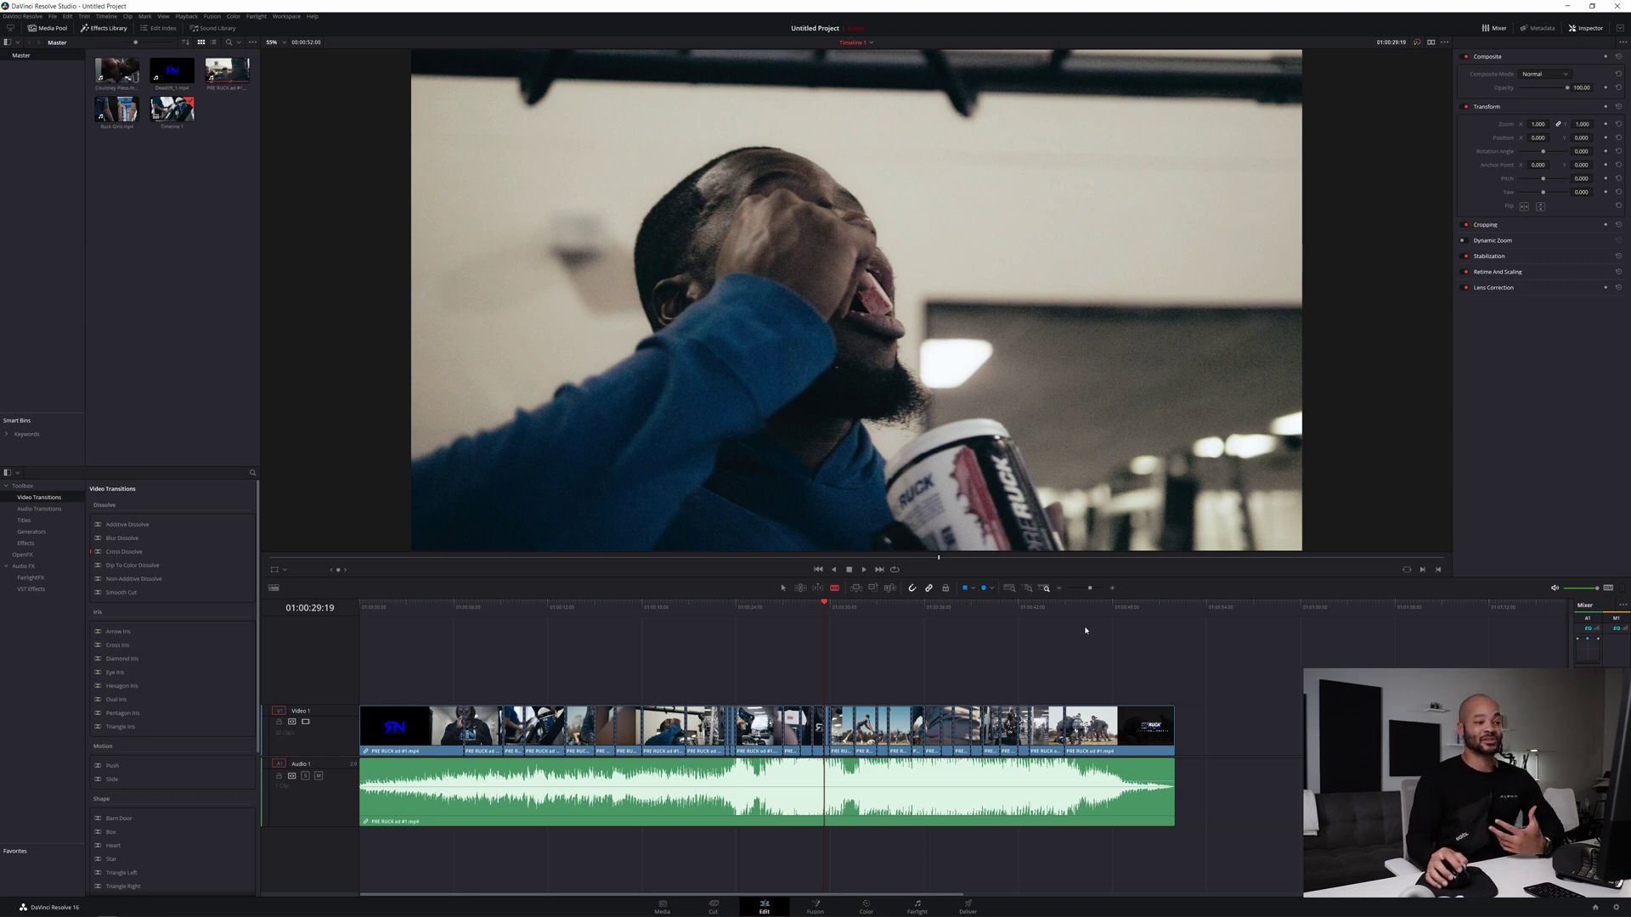
click(1018, 606)
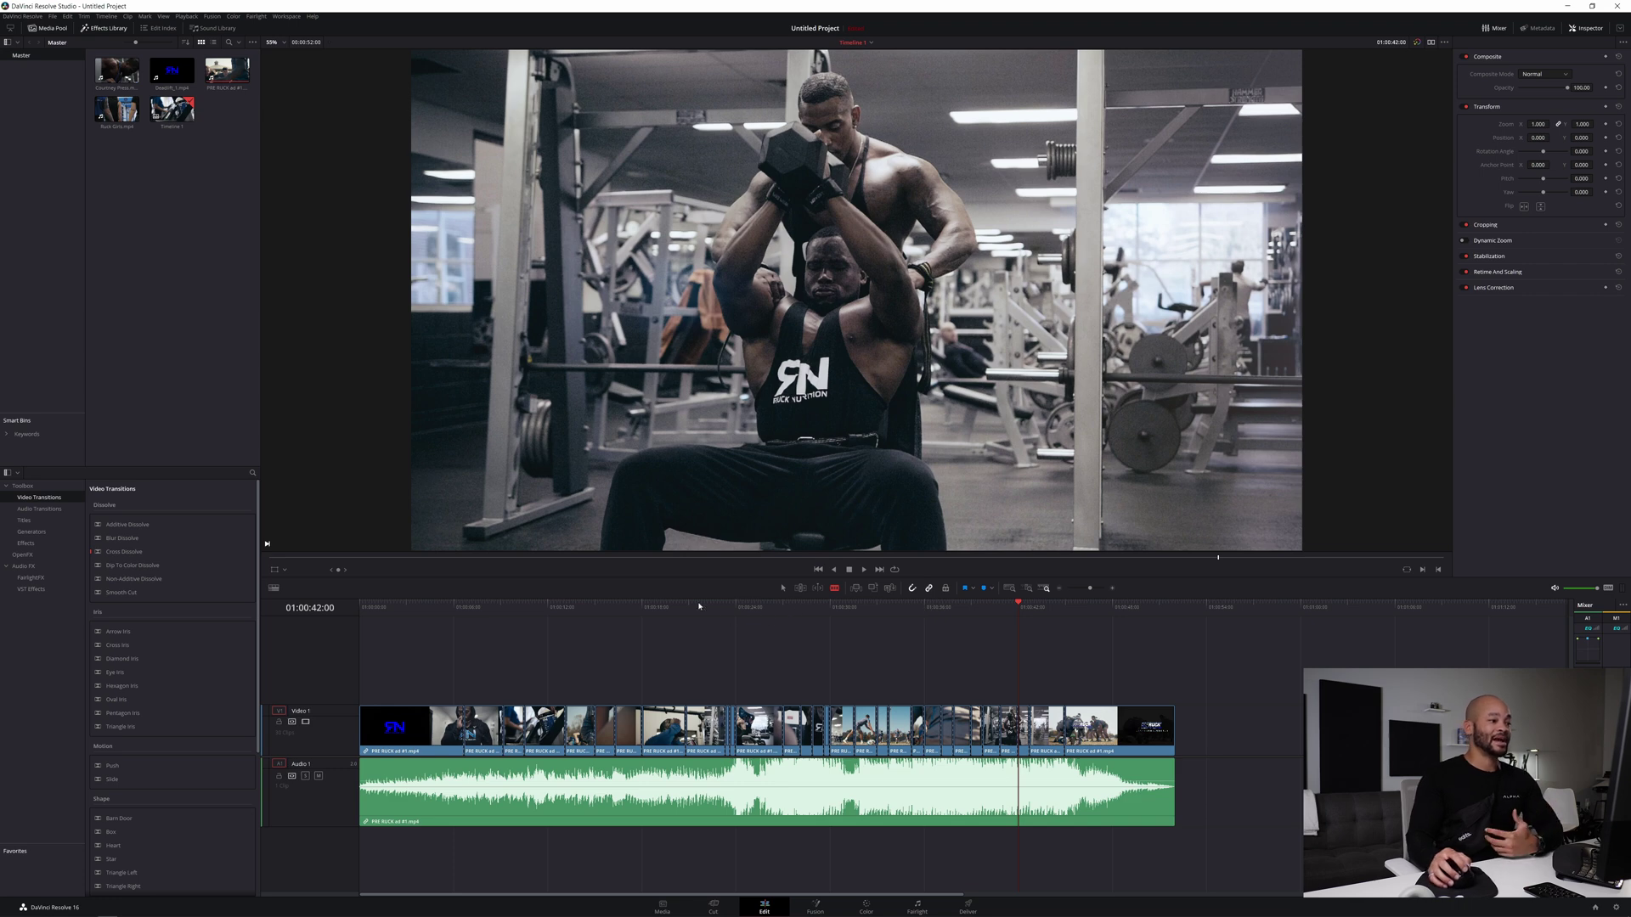
click(514, 607)
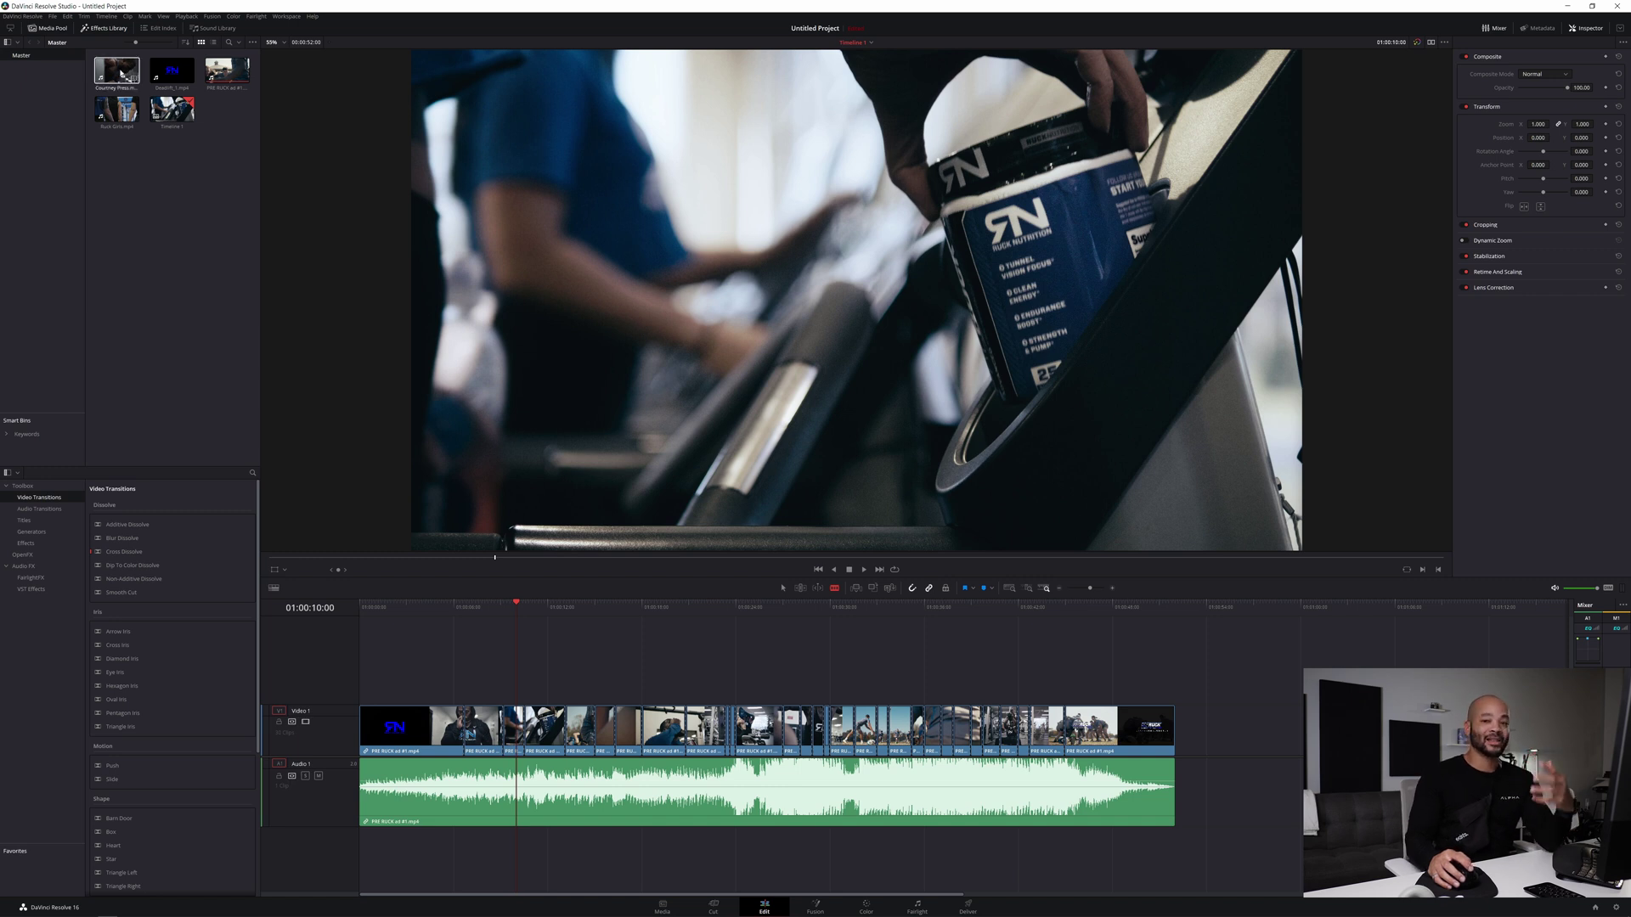
drag(120, 73, 1256, 747)
Zoom the timeline out to show both clips and play the Courtney Press spot from its start.
click(1058, 592)
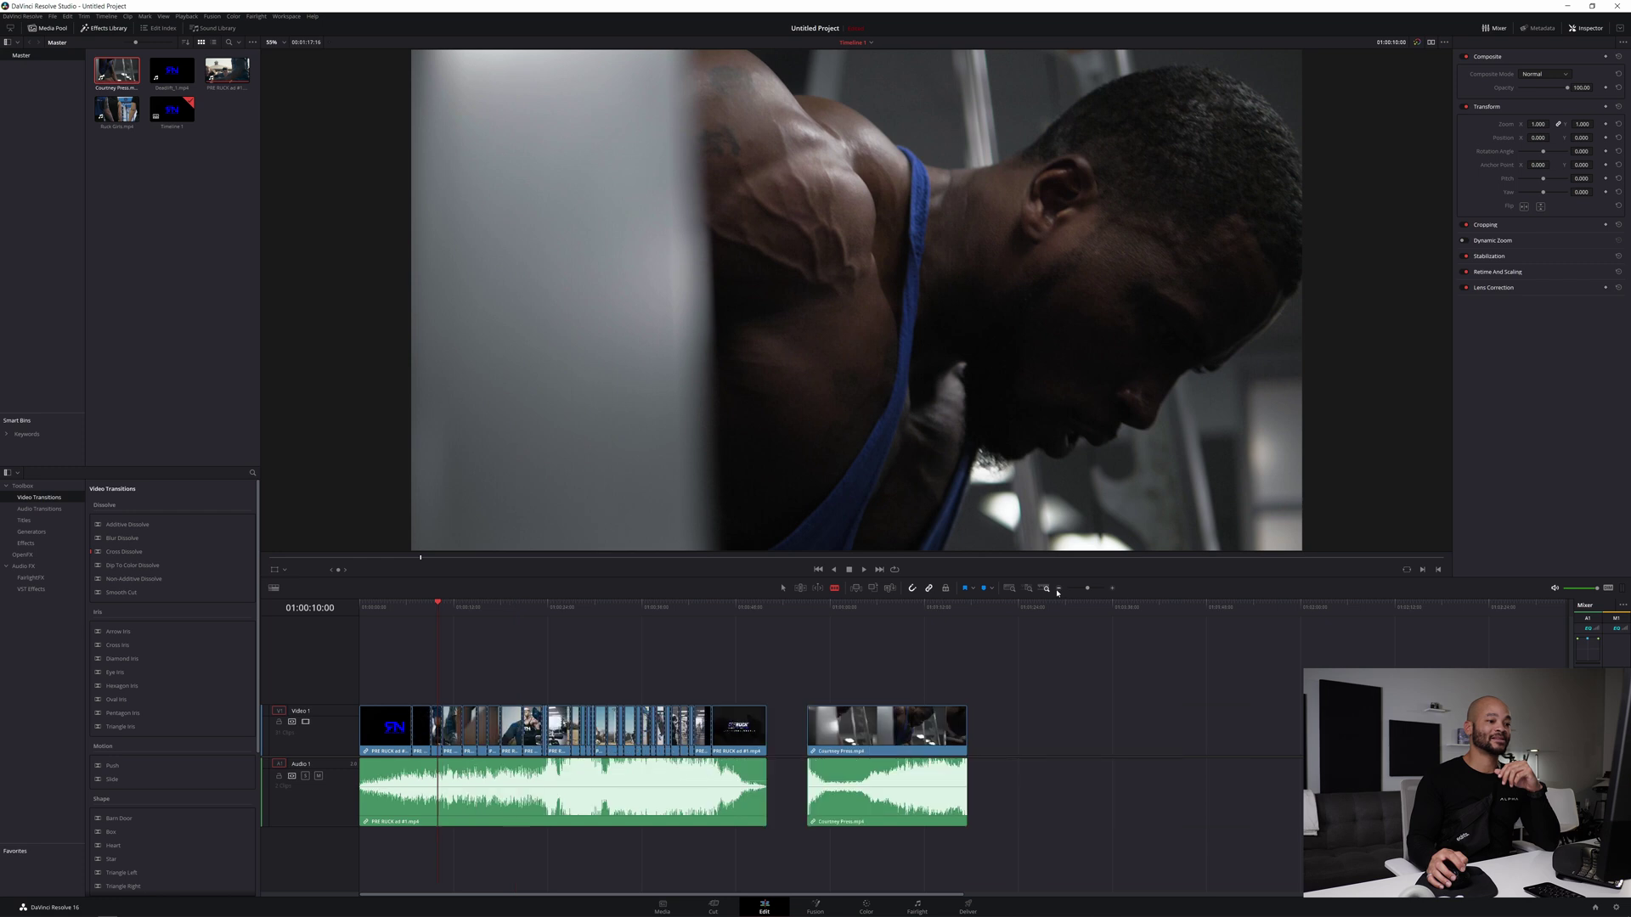
click(817, 612)
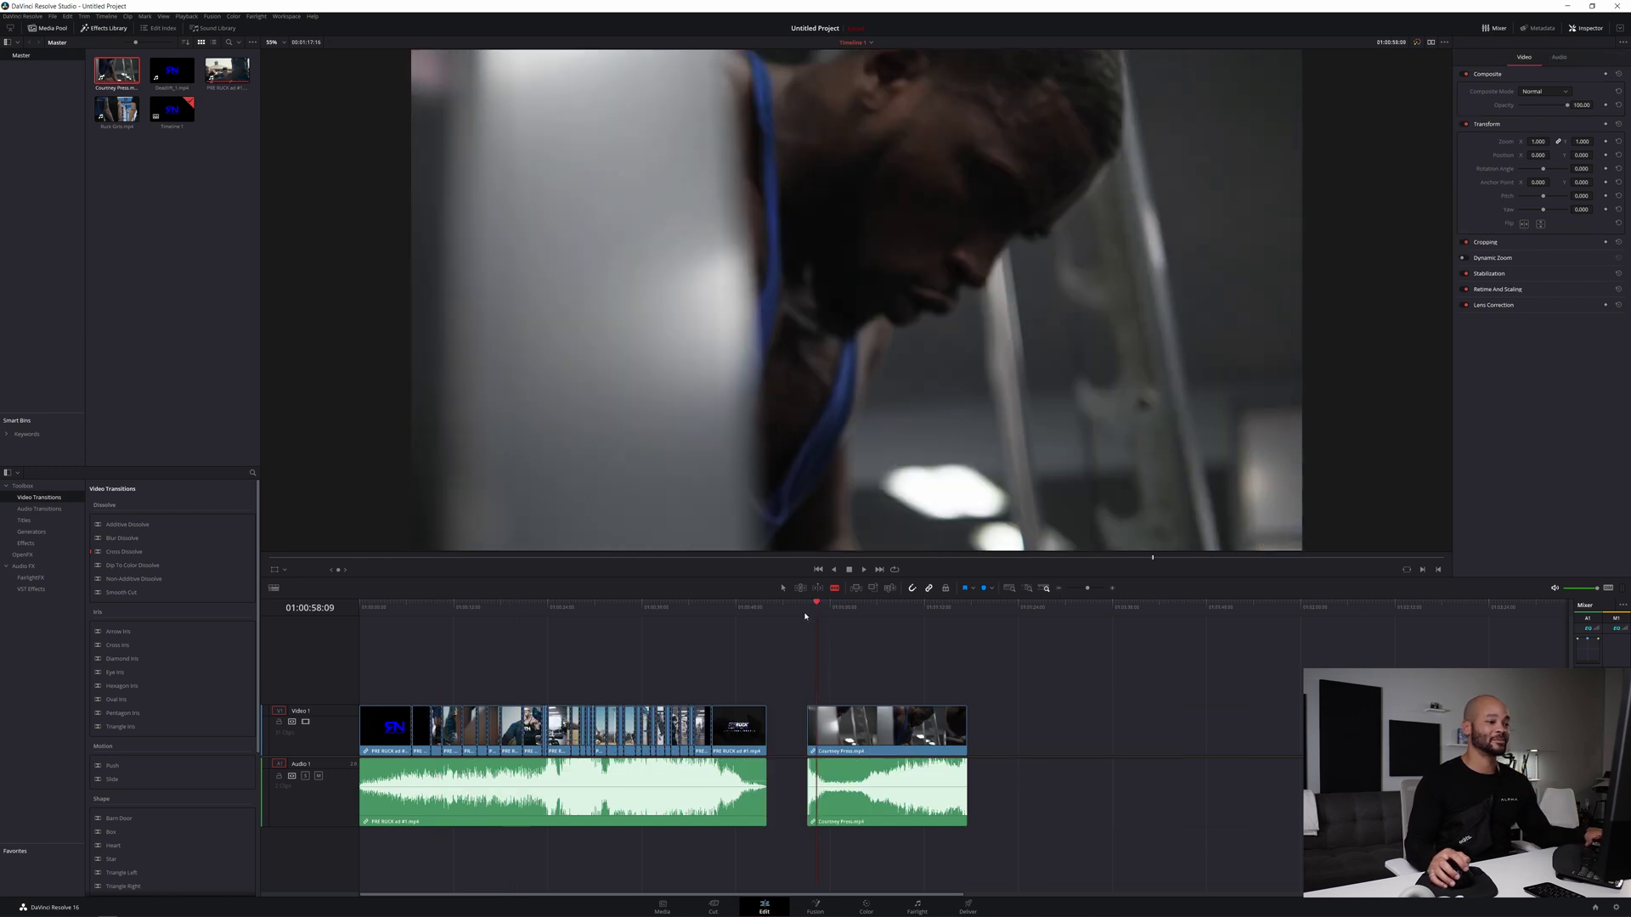
click(807, 617)
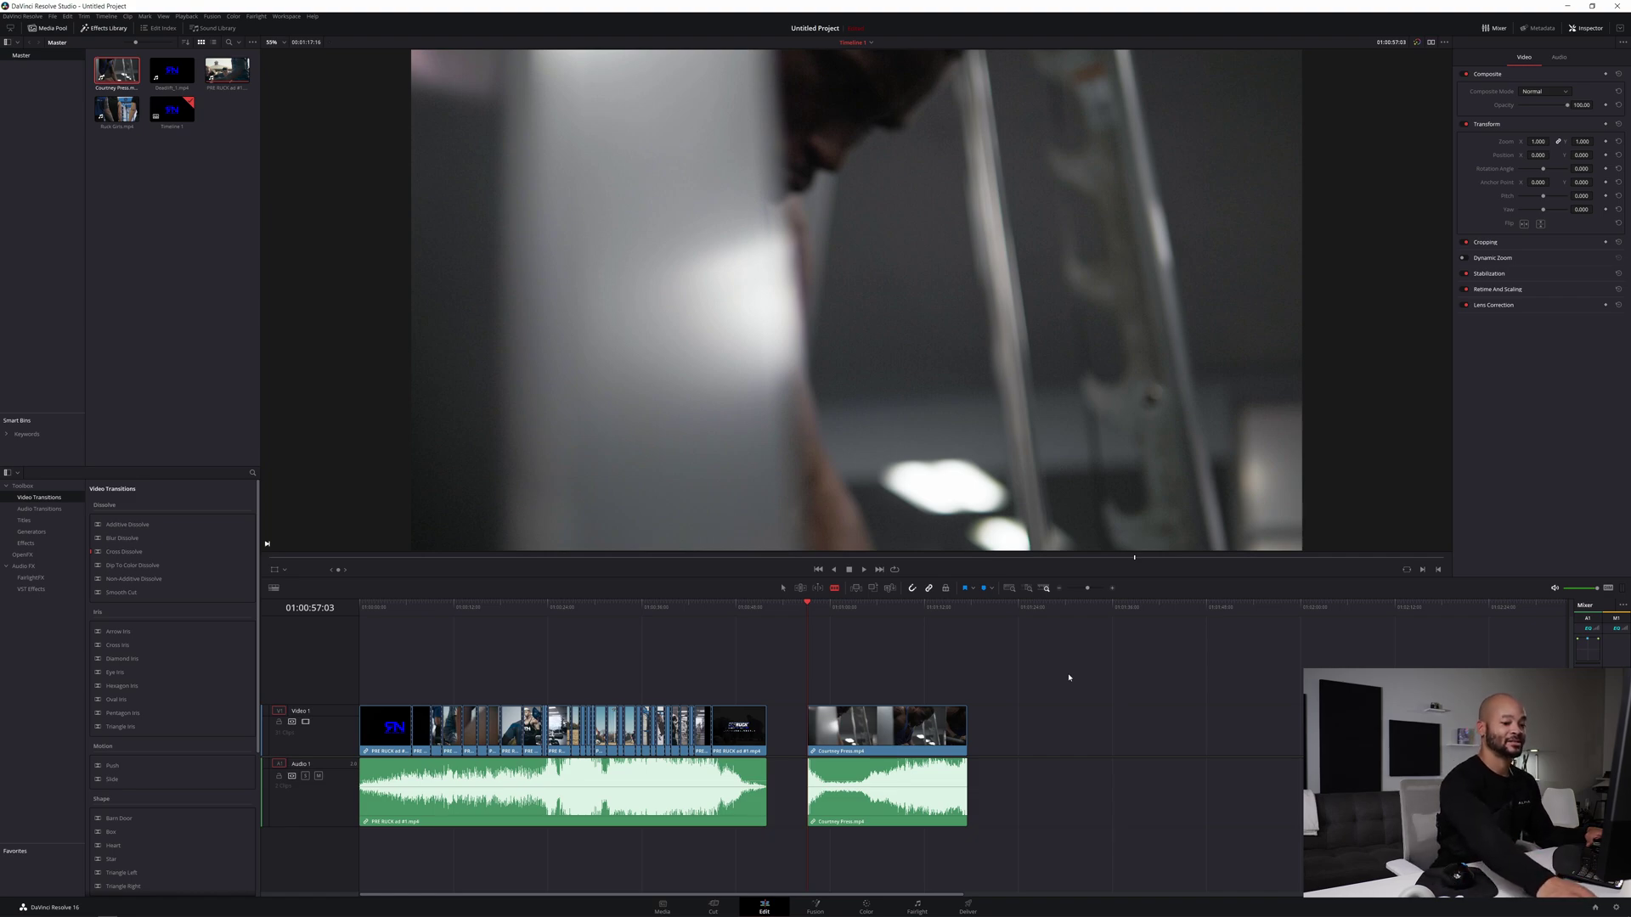
key(space)
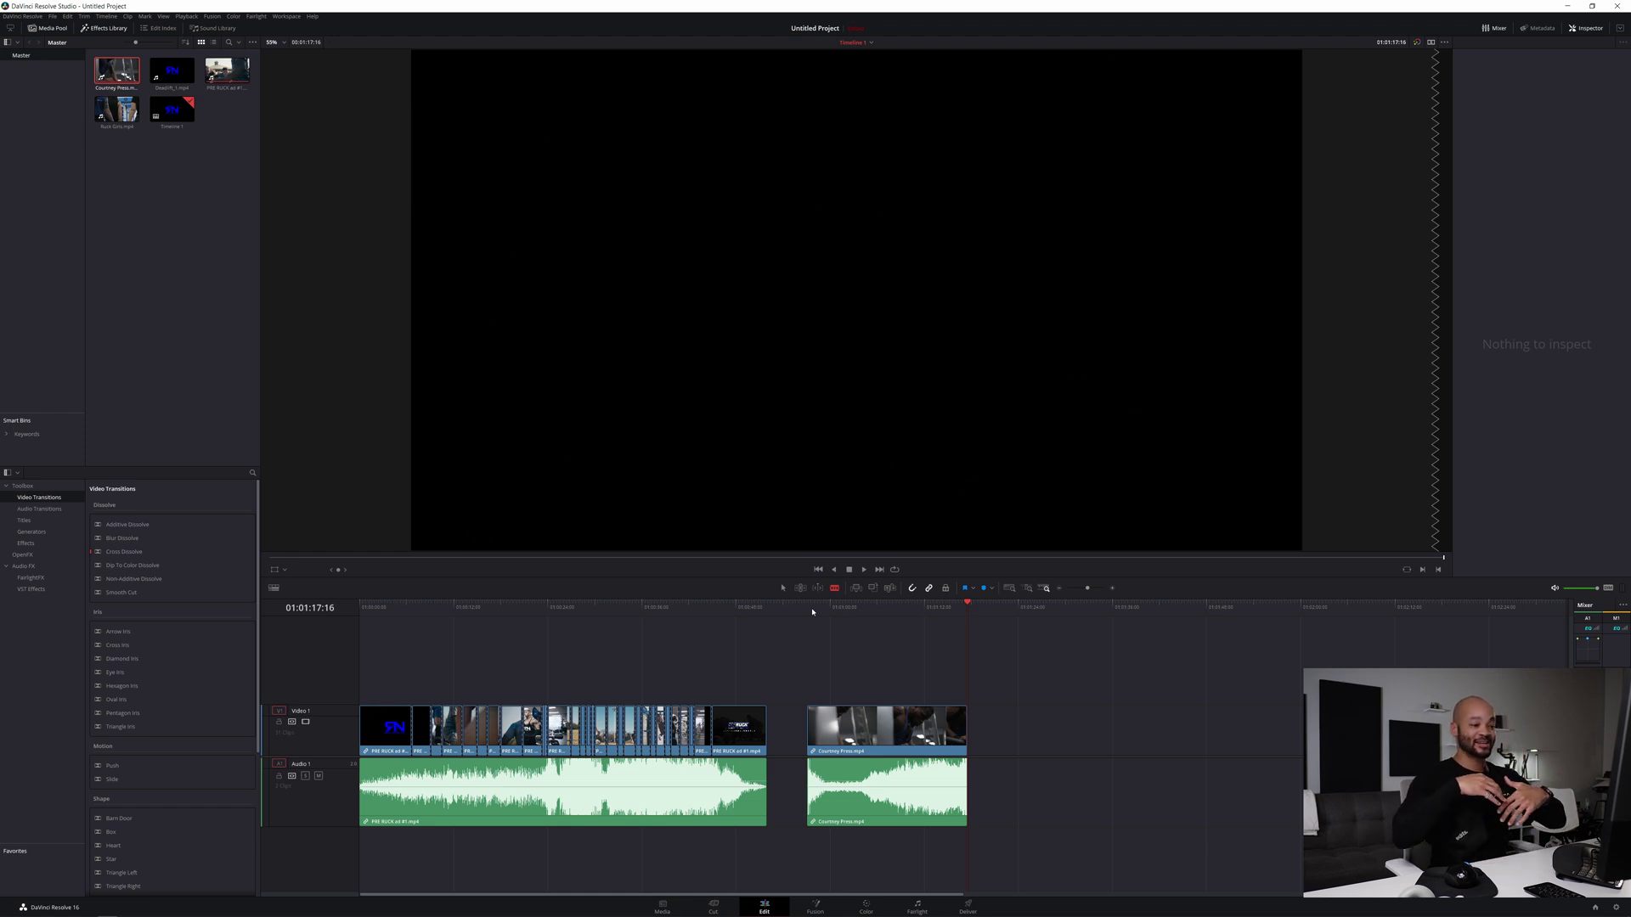
click(855, 607)
key(space)
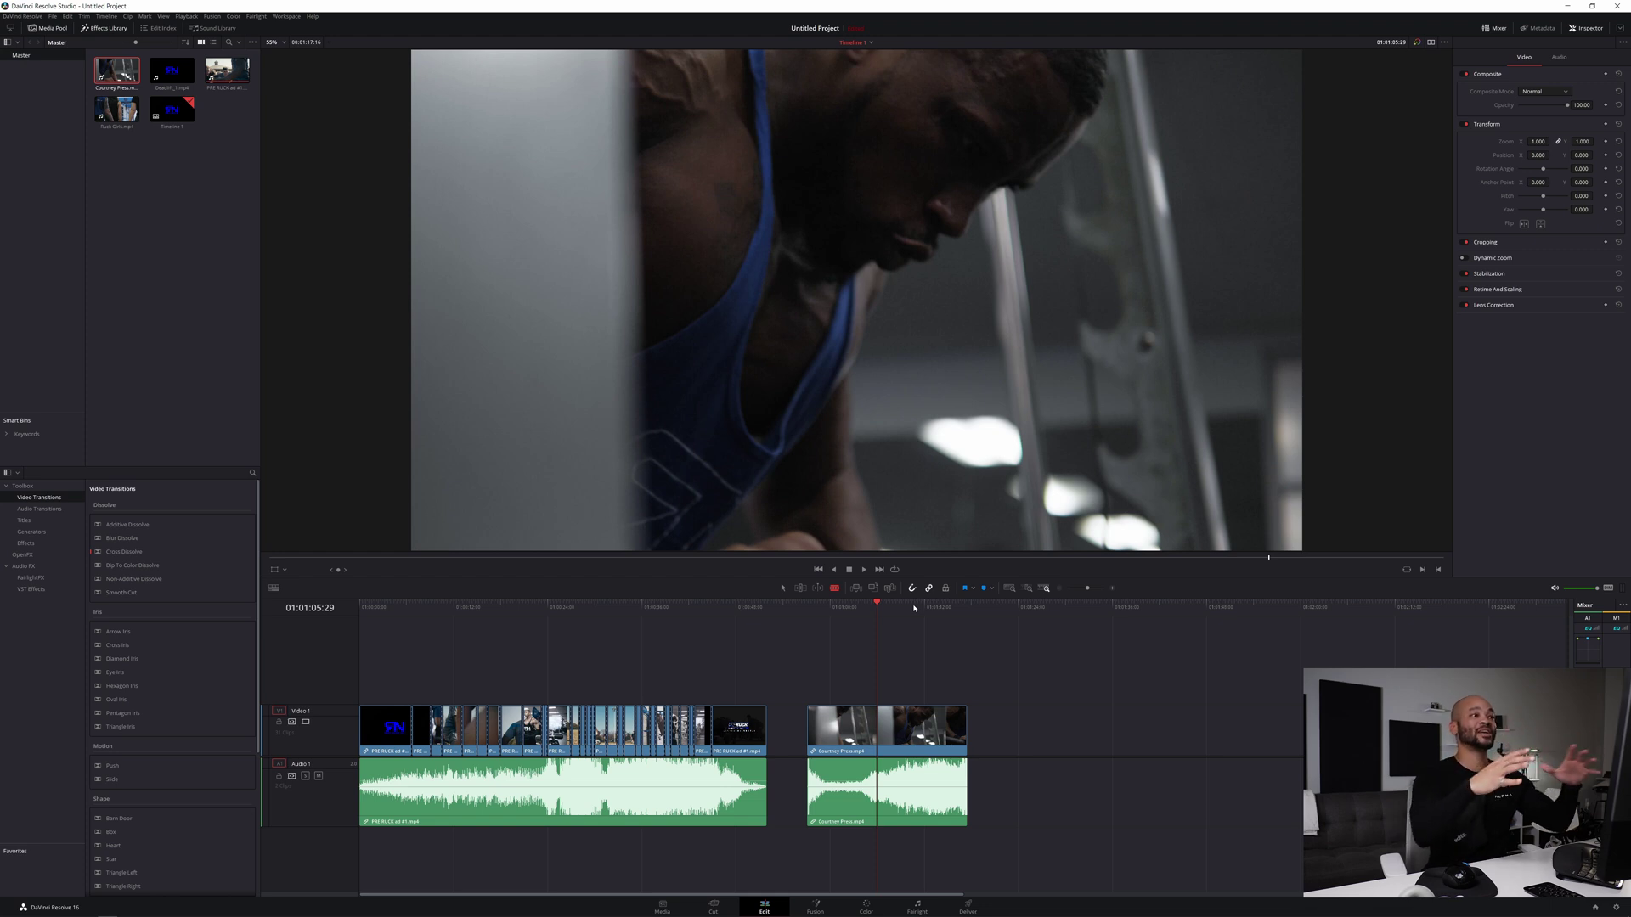
click(914, 607)
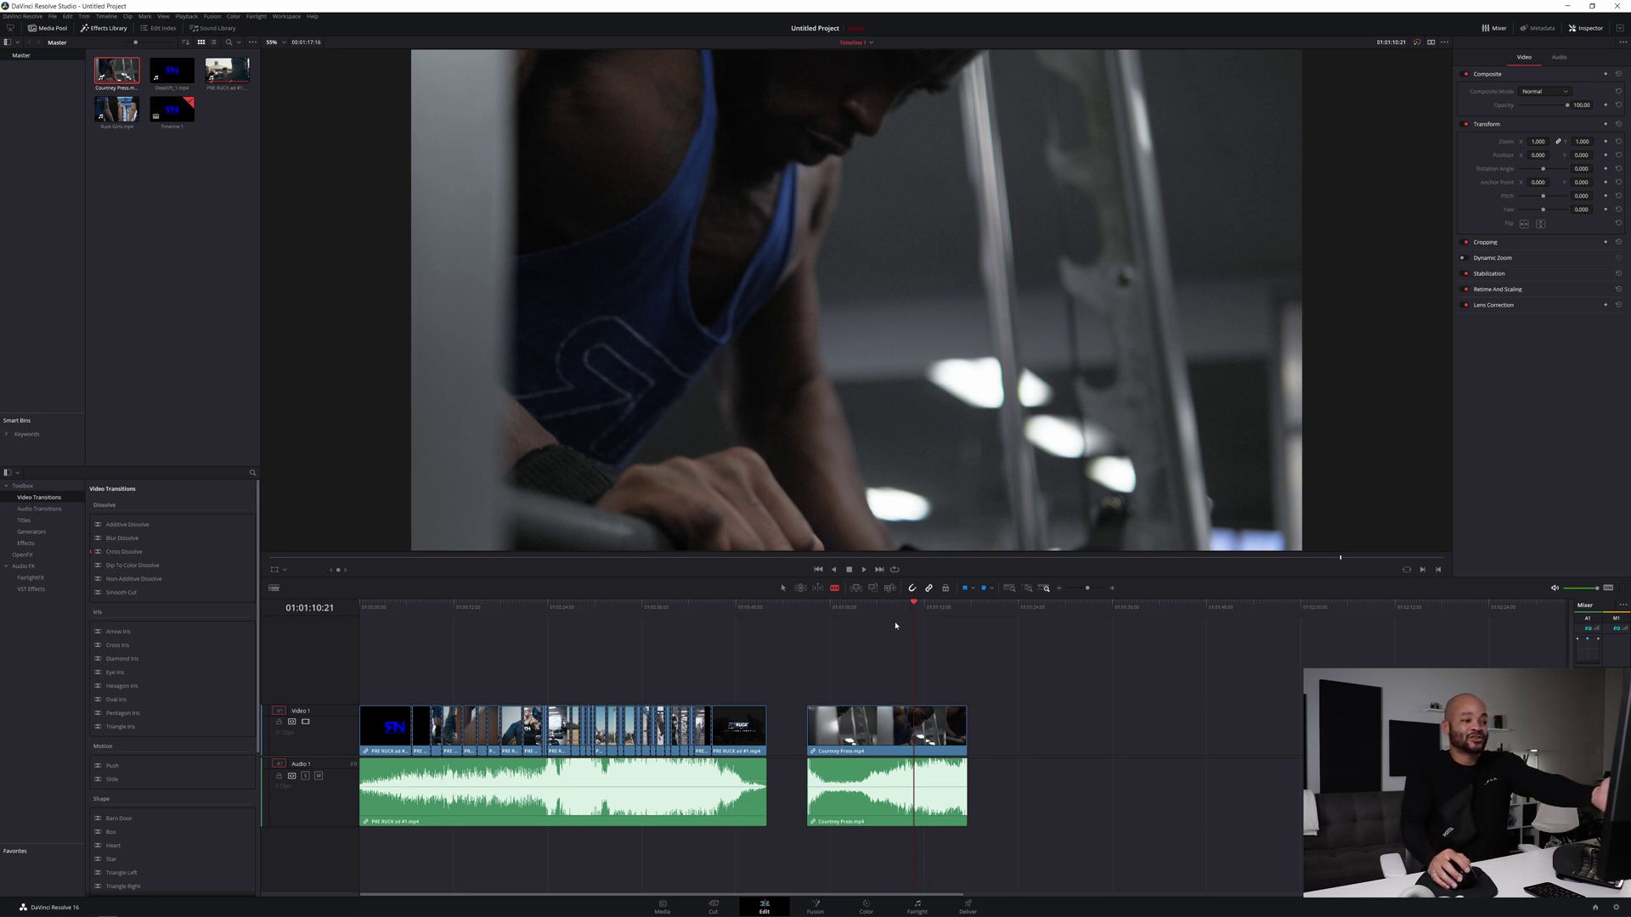
click(816, 606)
key(space)
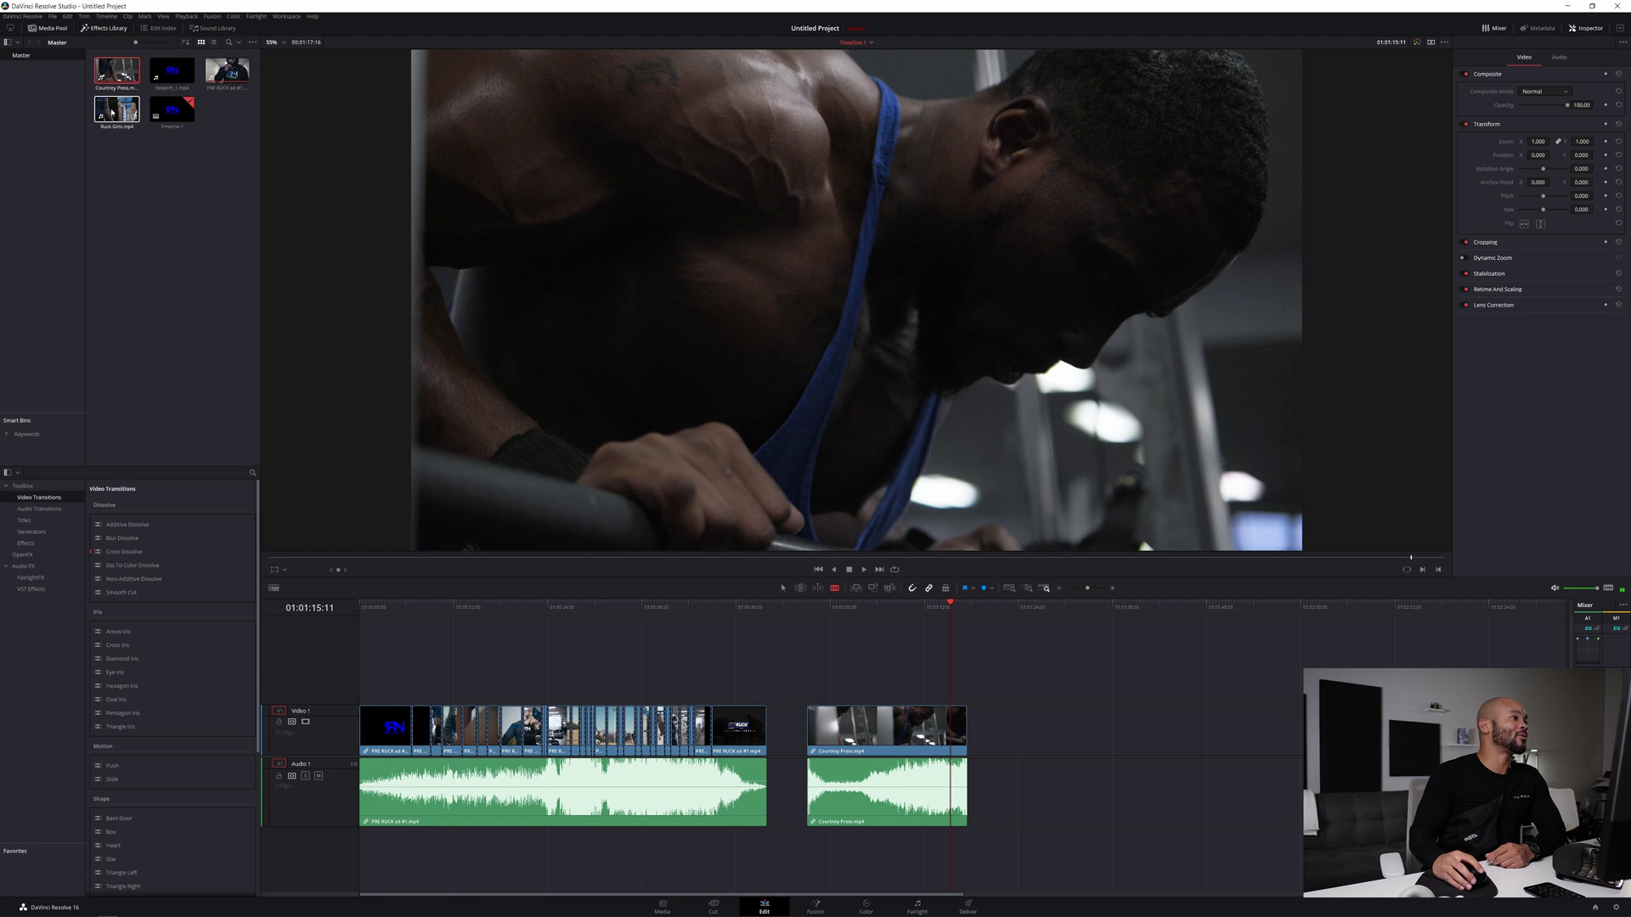
drag(178, 63, 1062, 730)
click(1050, 608)
key(space)
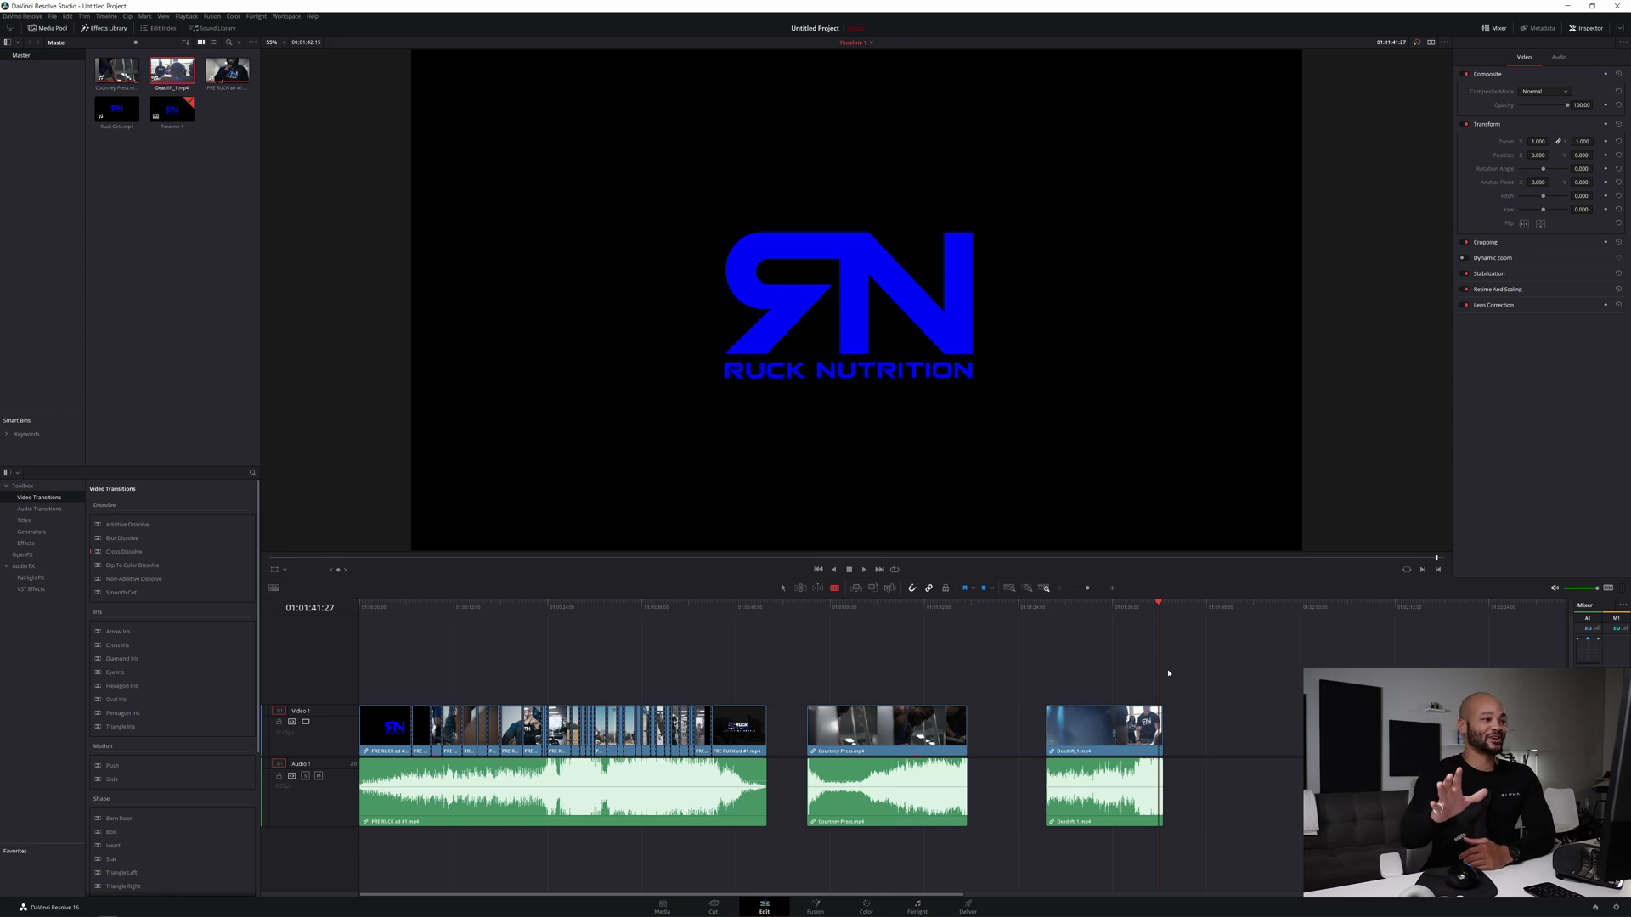
click(1045, 608)
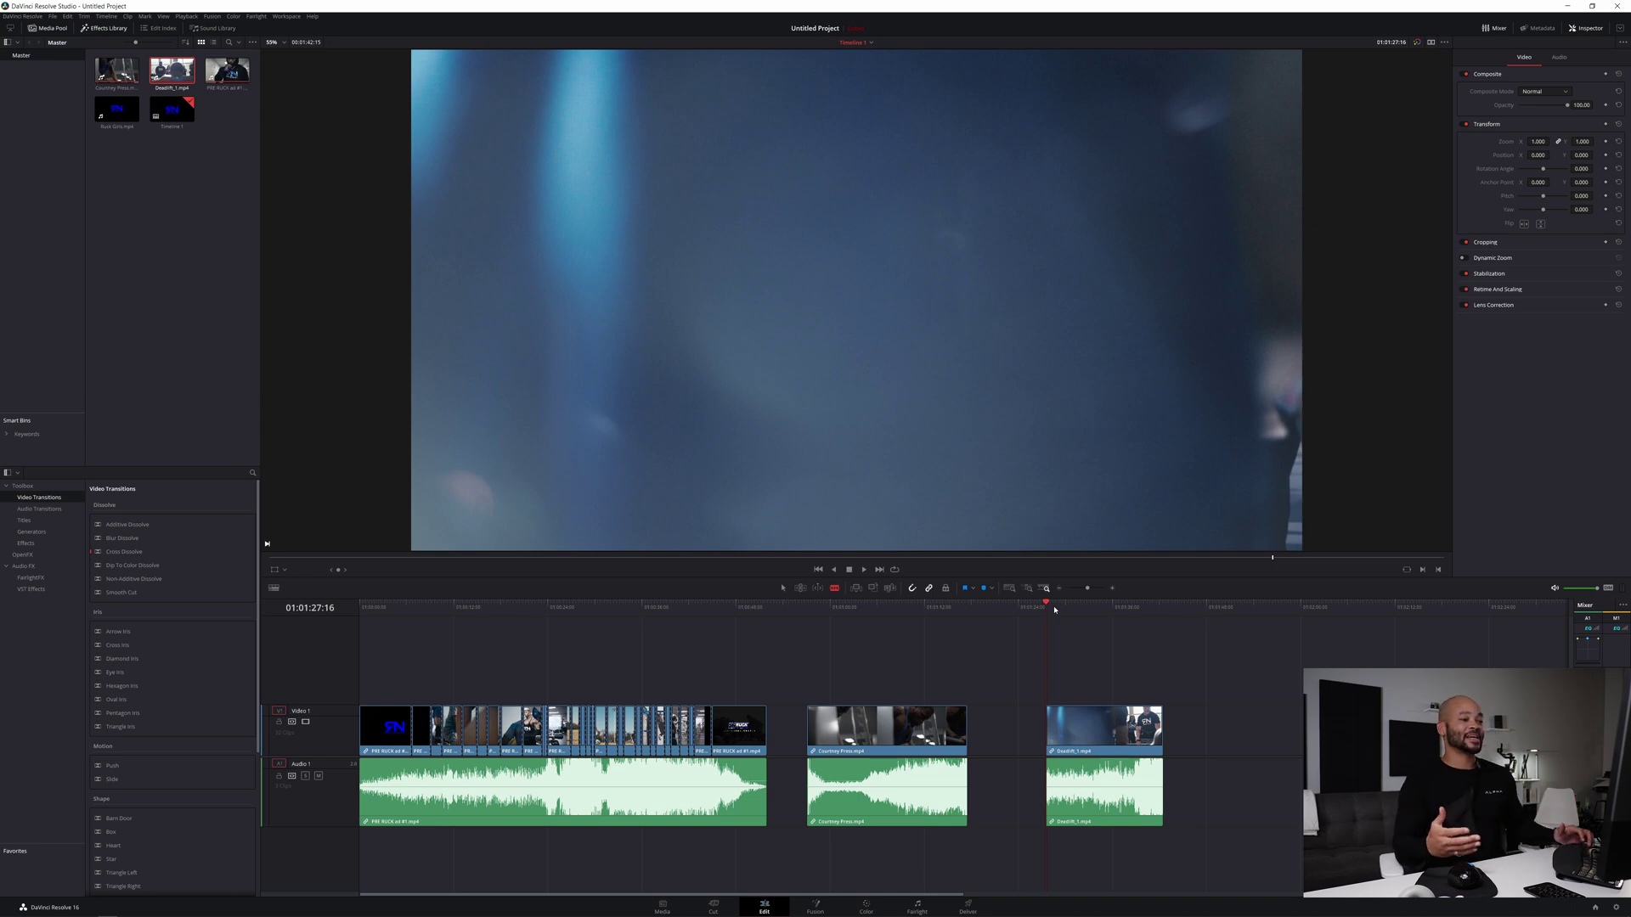
key(space)
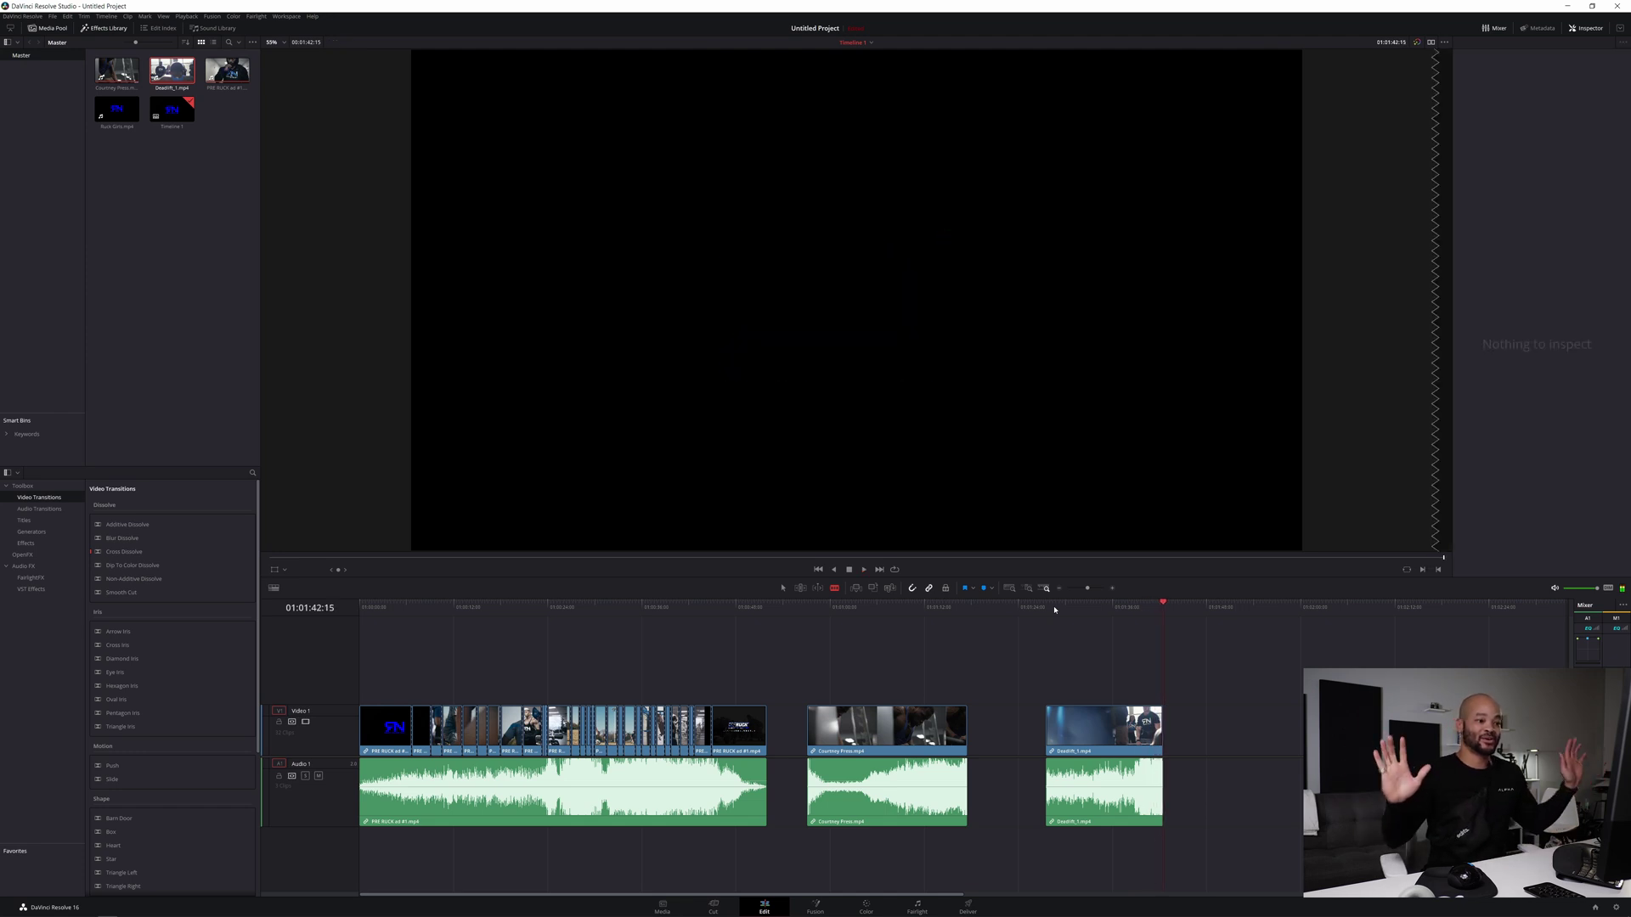
click(1055, 607)
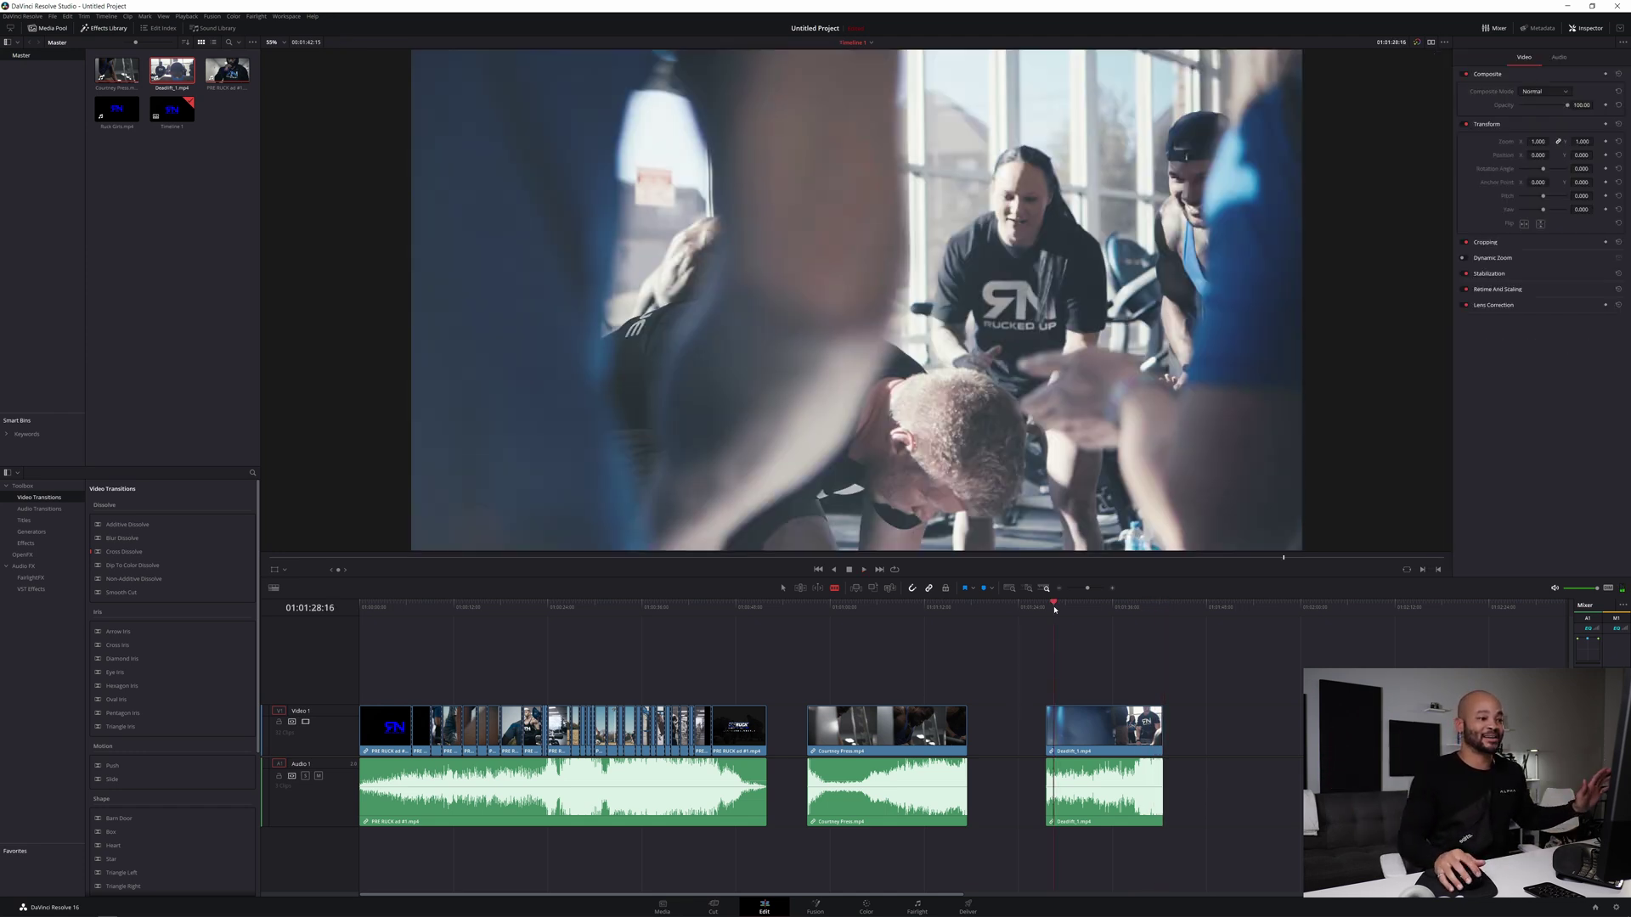
key(space)
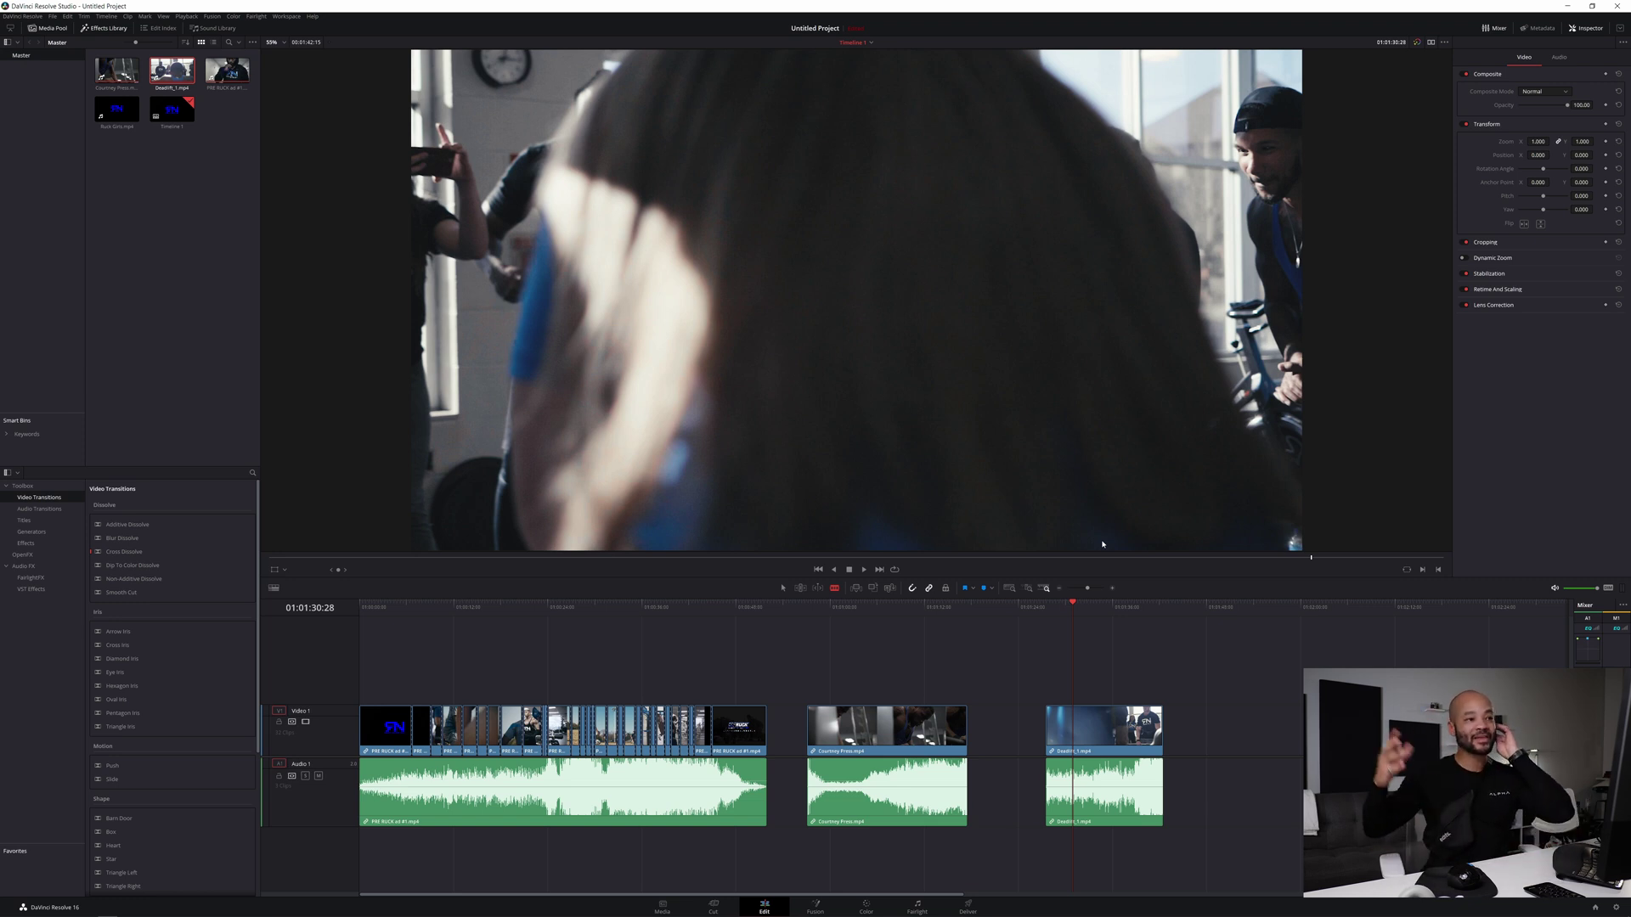
drag(1060, 601, 1047, 608)
key(space)
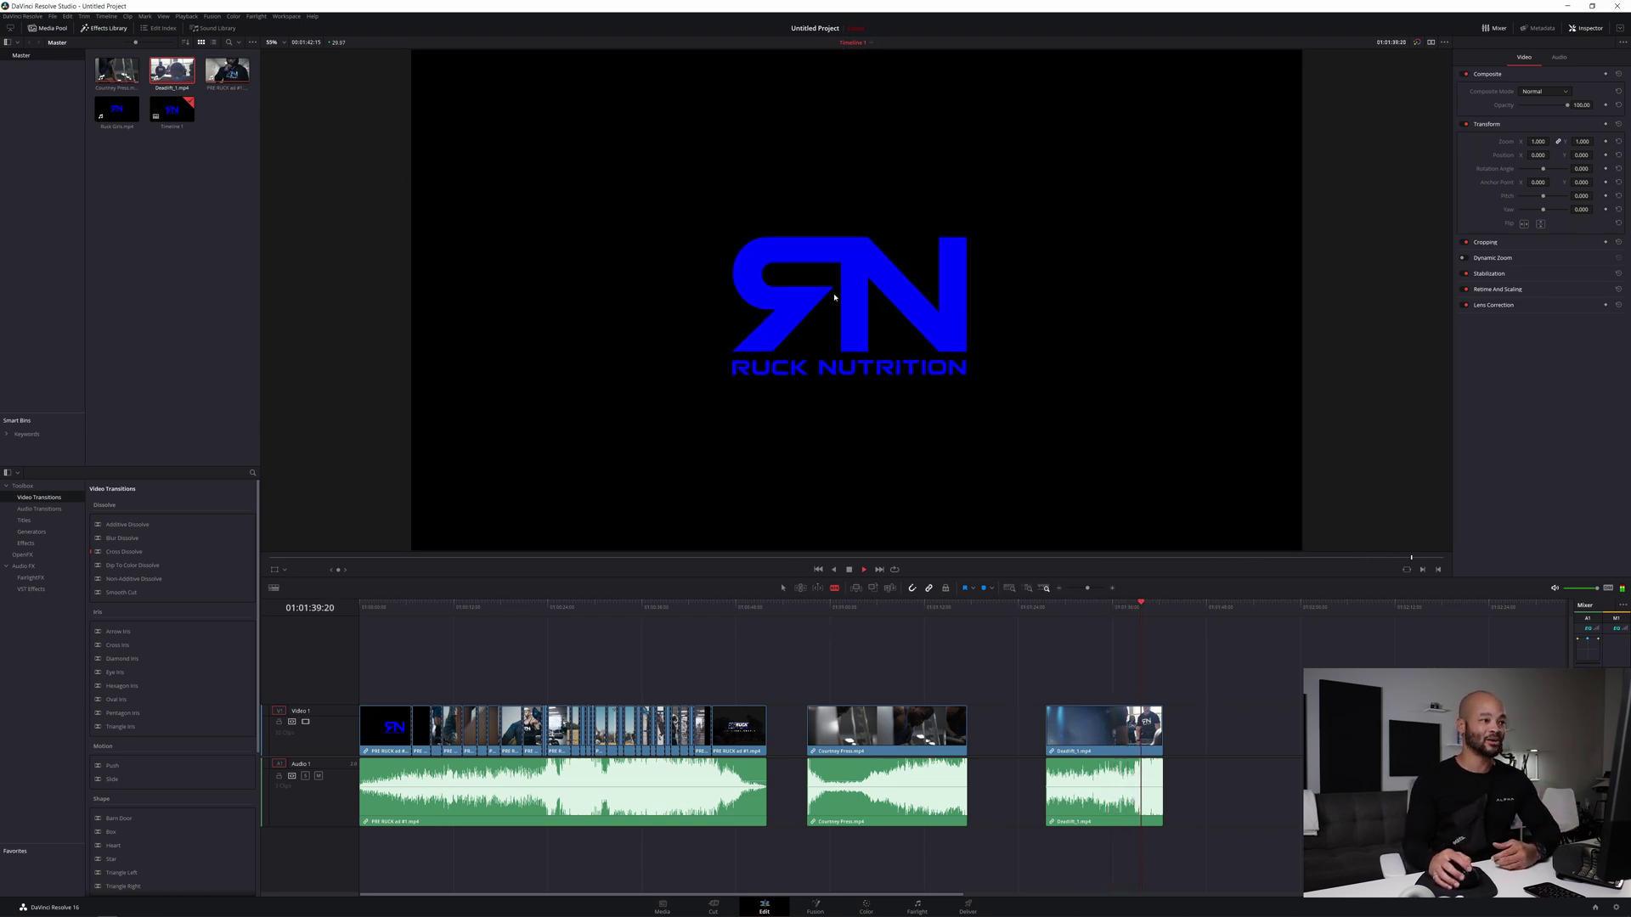
Review the Courtney Press spot, then add the Ruck Girls clip to the end of the V1/A1 timeline.
click(1112, 606)
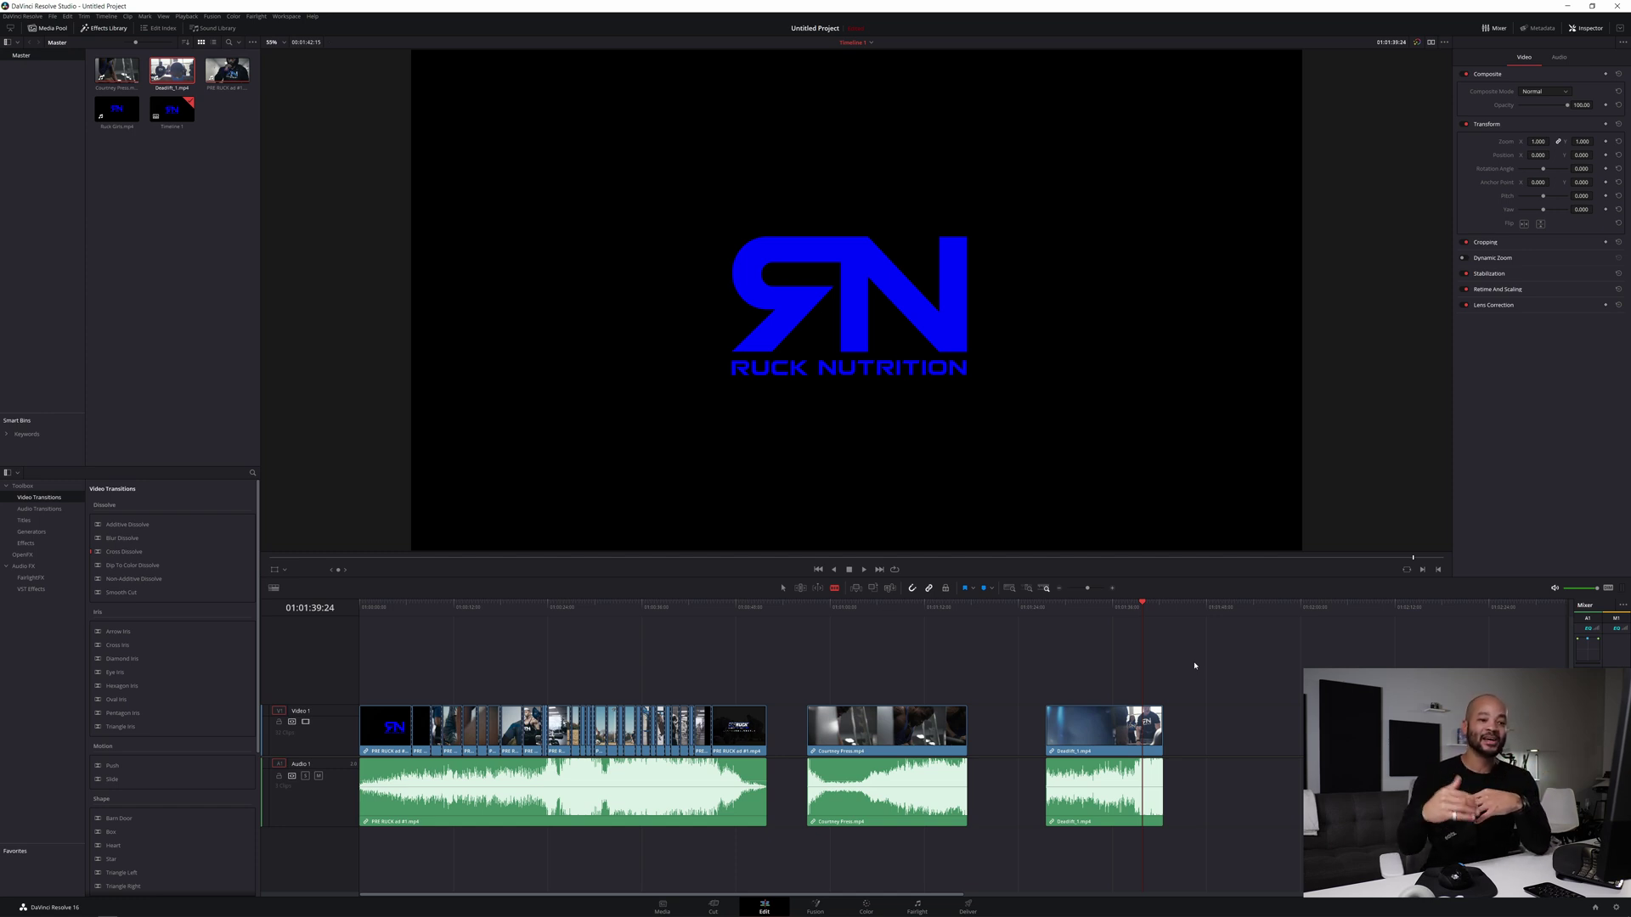
click(861, 616)
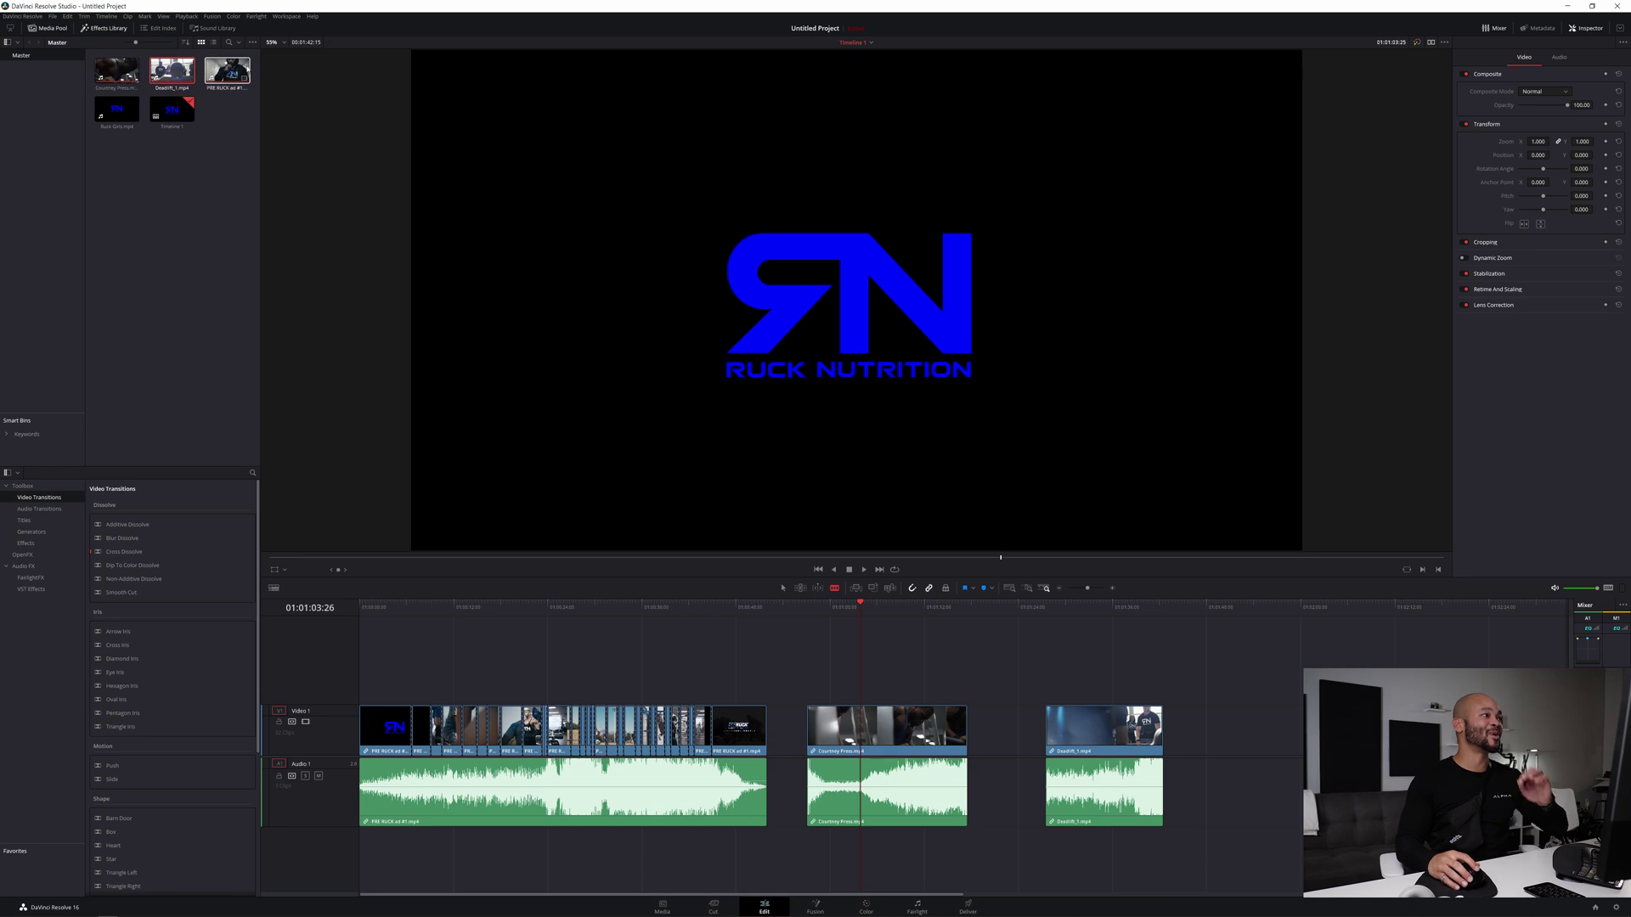
drag(139, 108, 1219, 727)
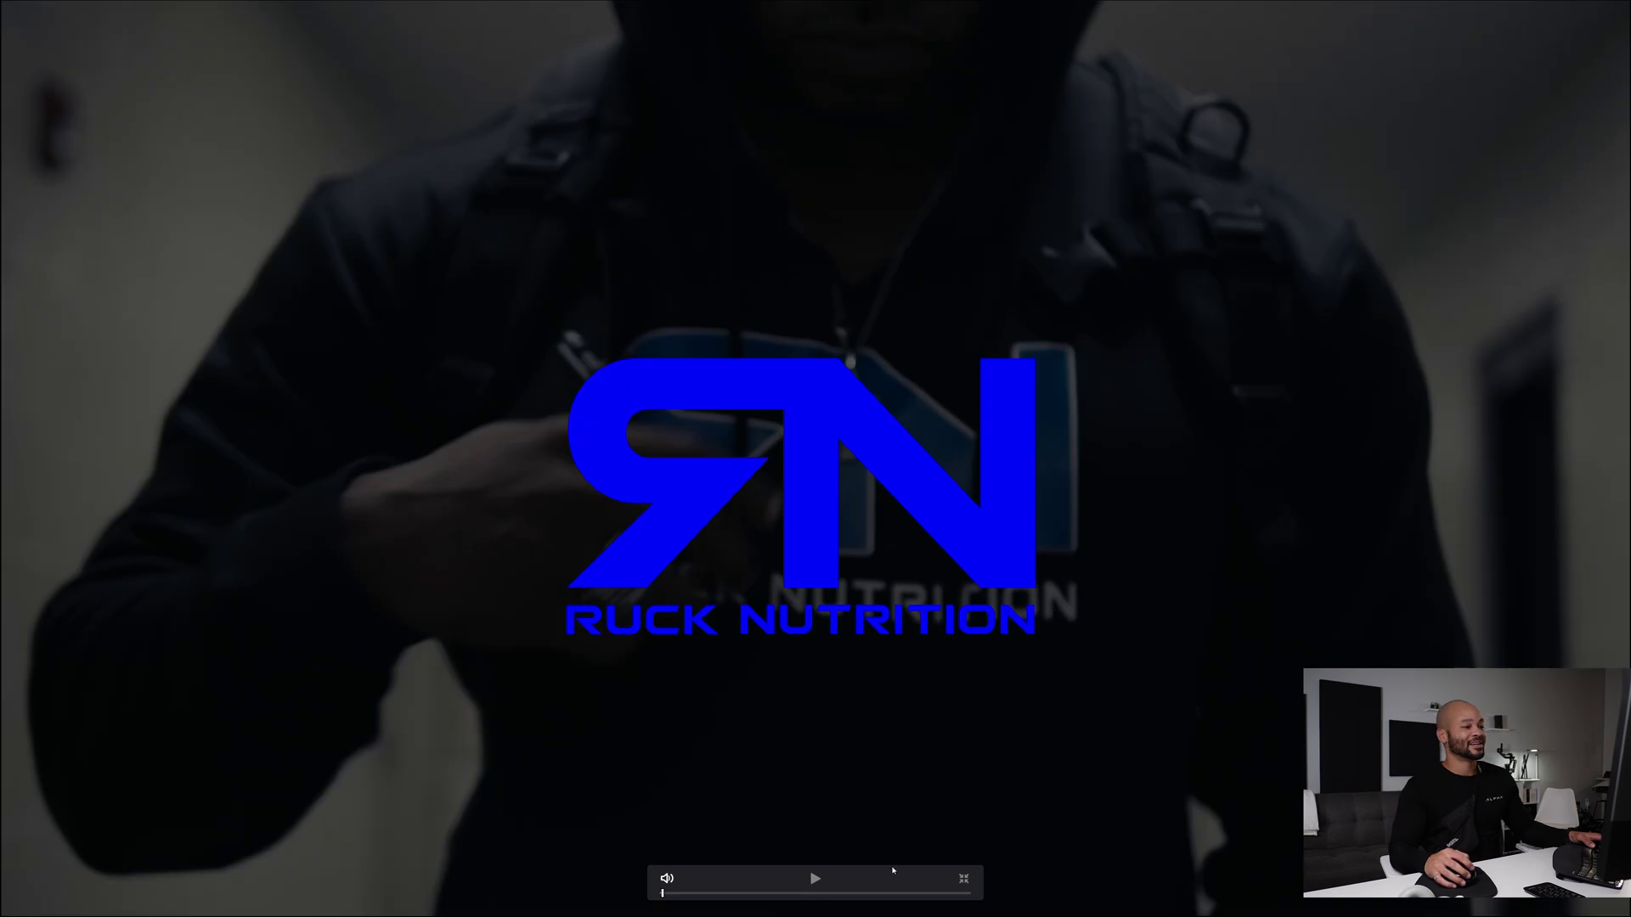
Exit full screen and play the Ruck Girls spot on the timeline twice.
key(Escape)
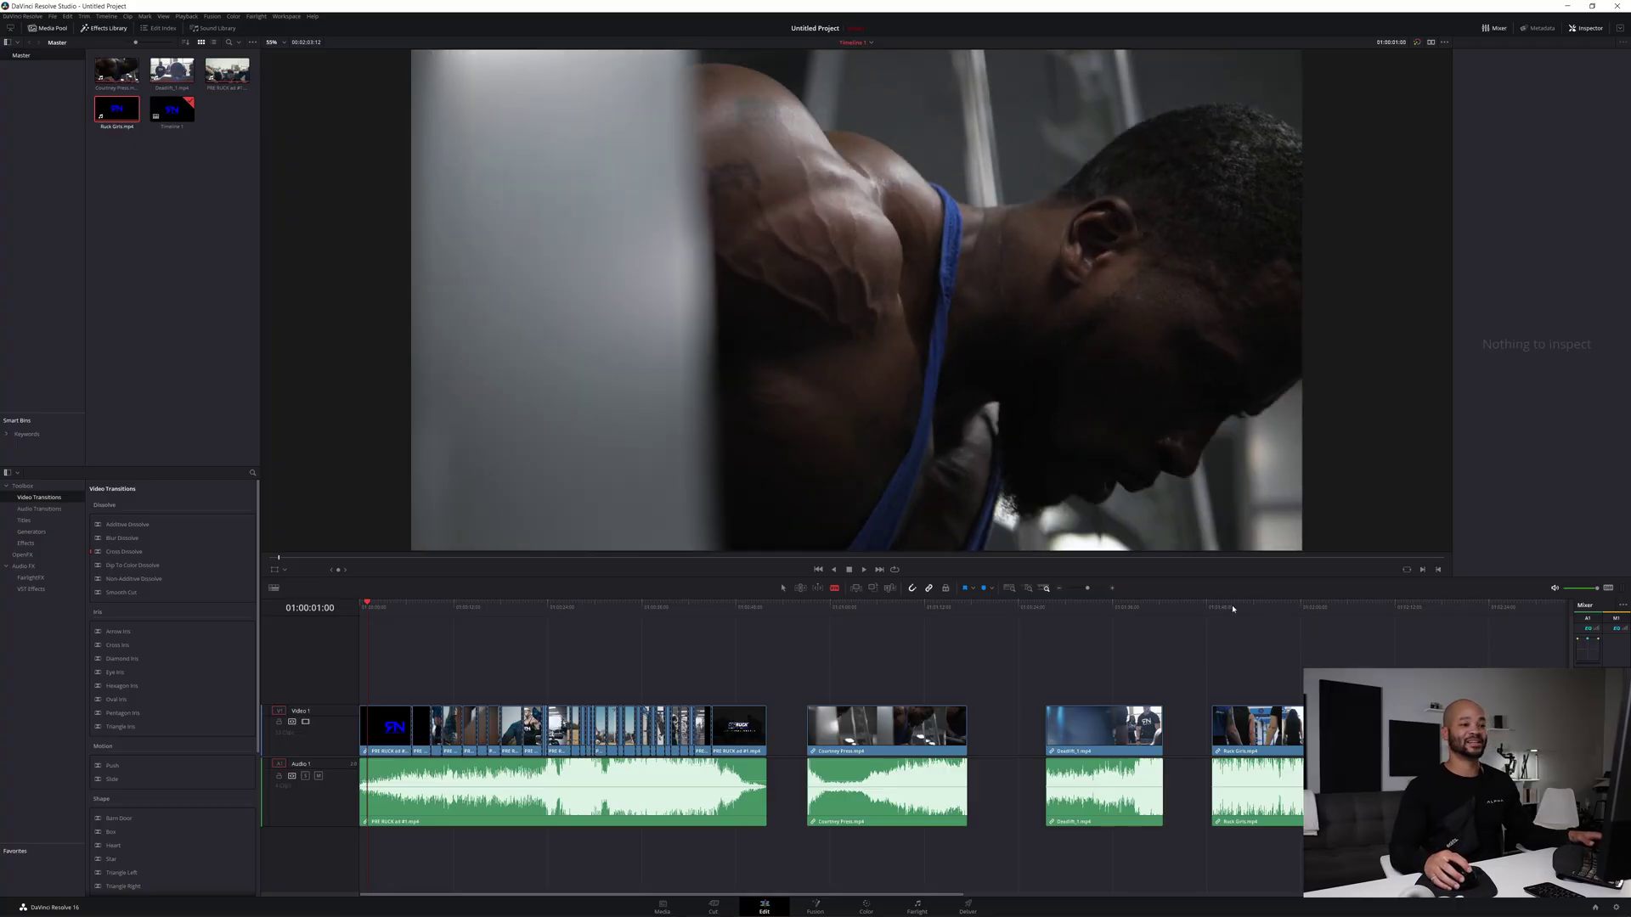
click(1222, 607)
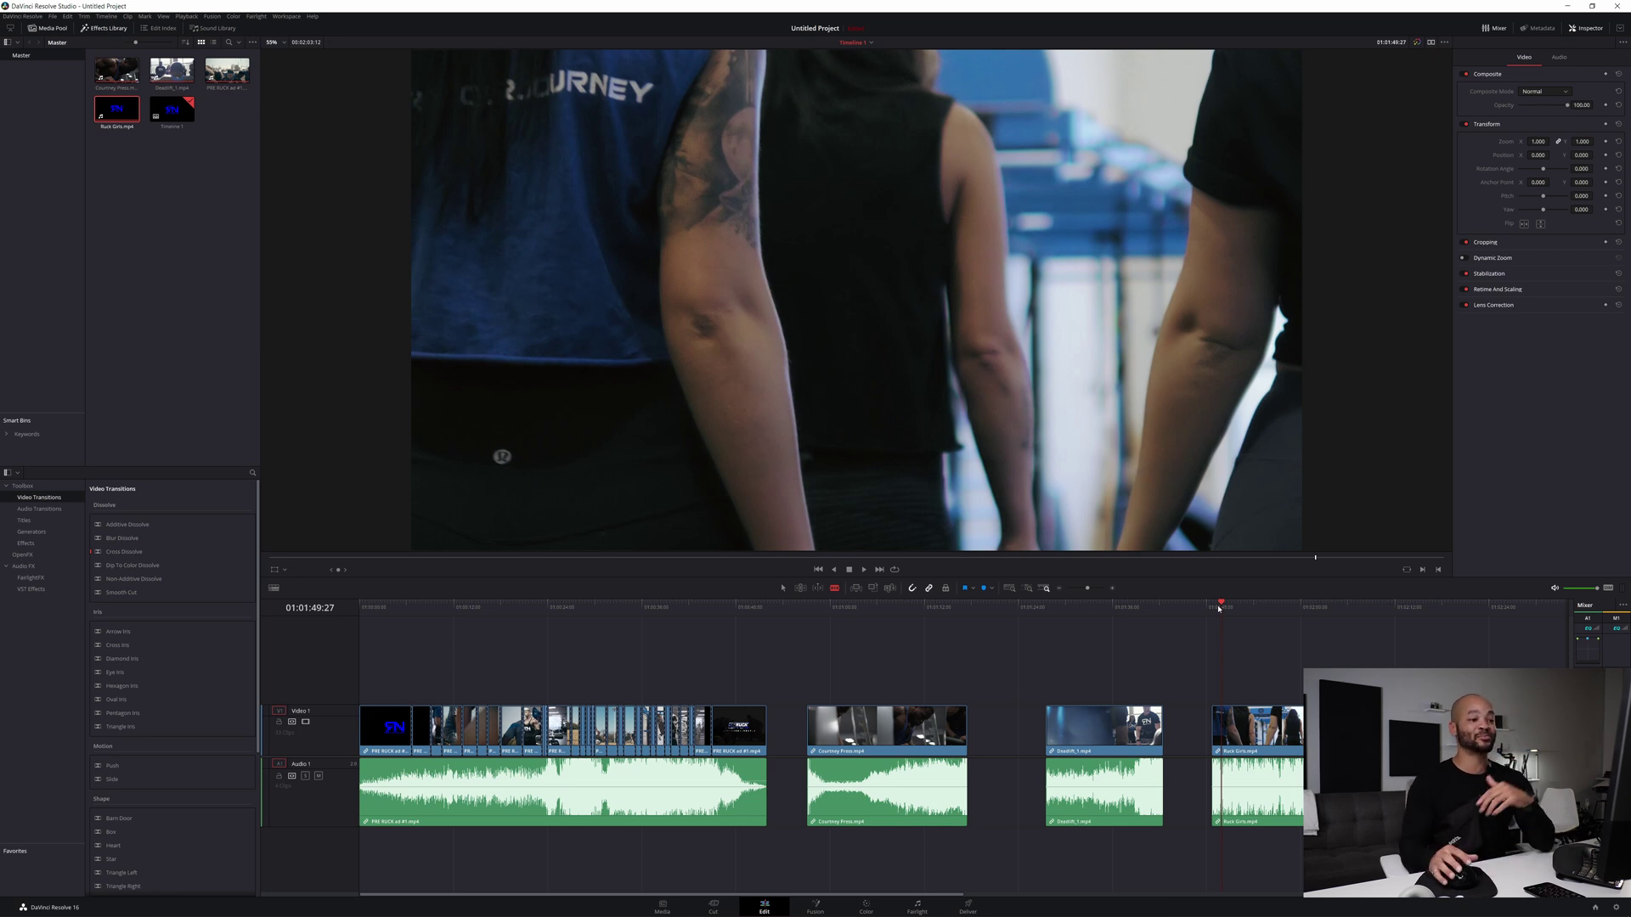
key(space)
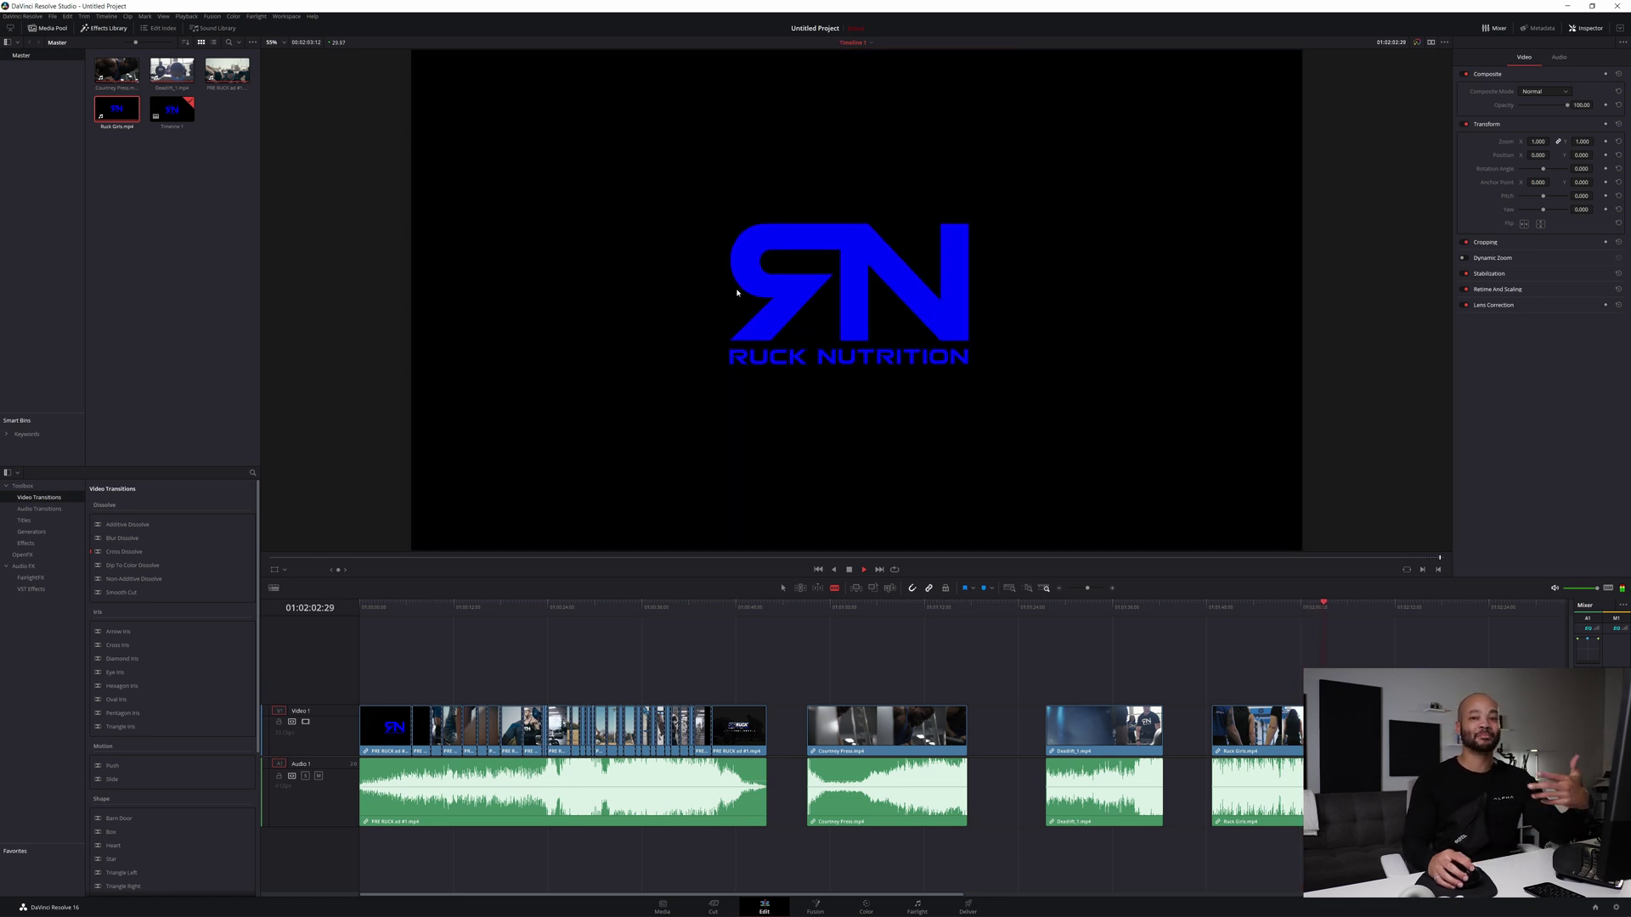
click(1213, 610)
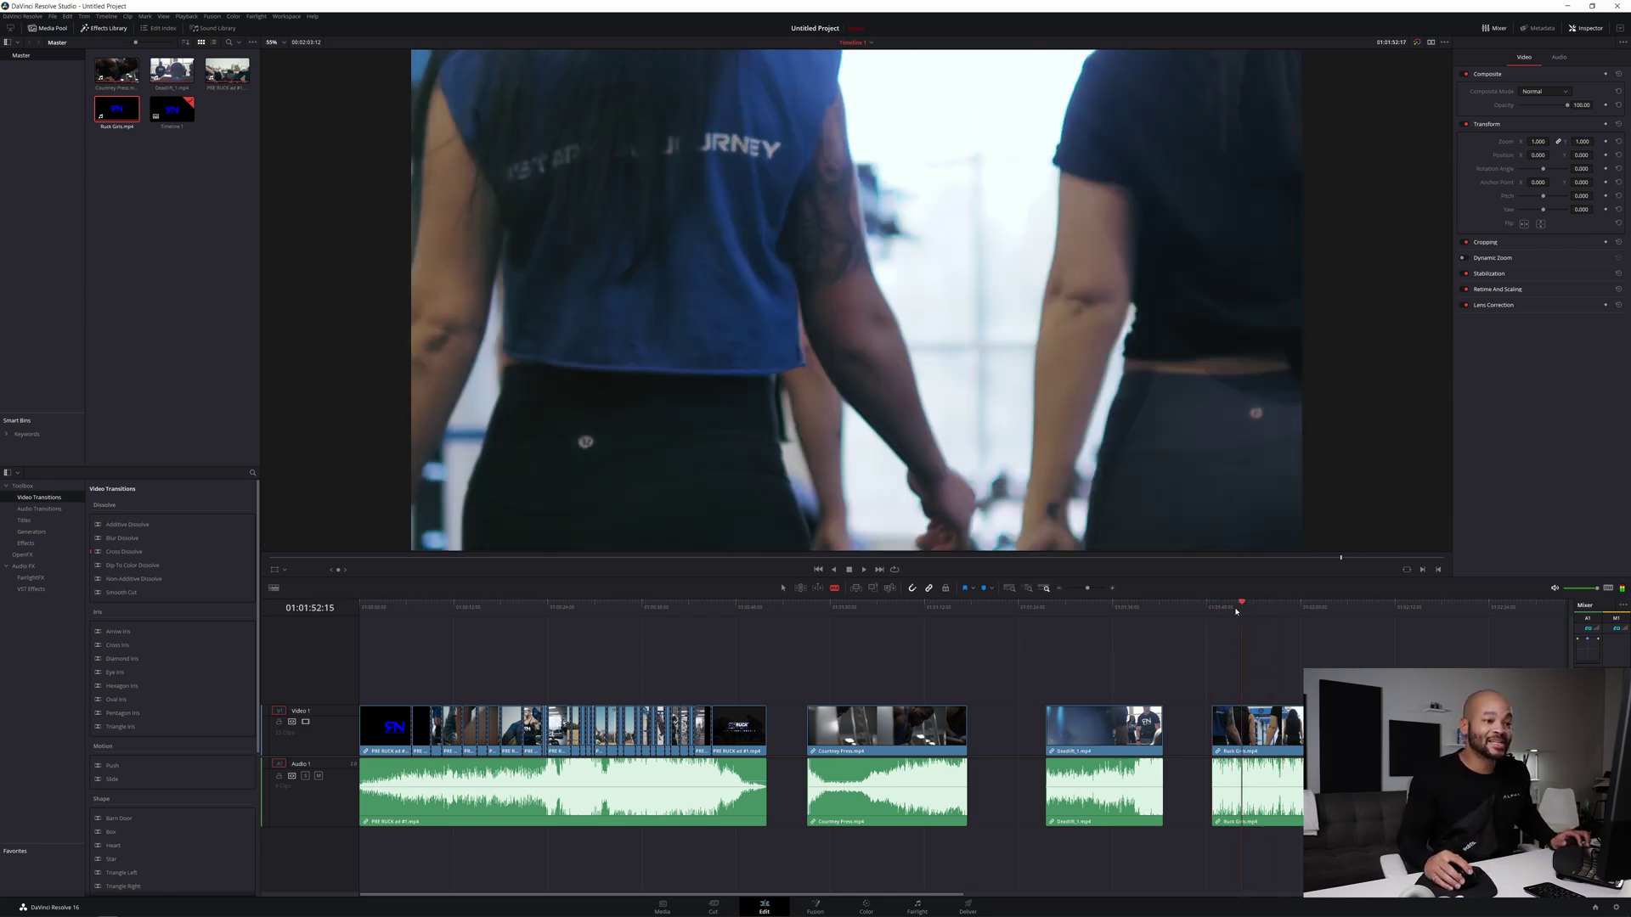
key(space)
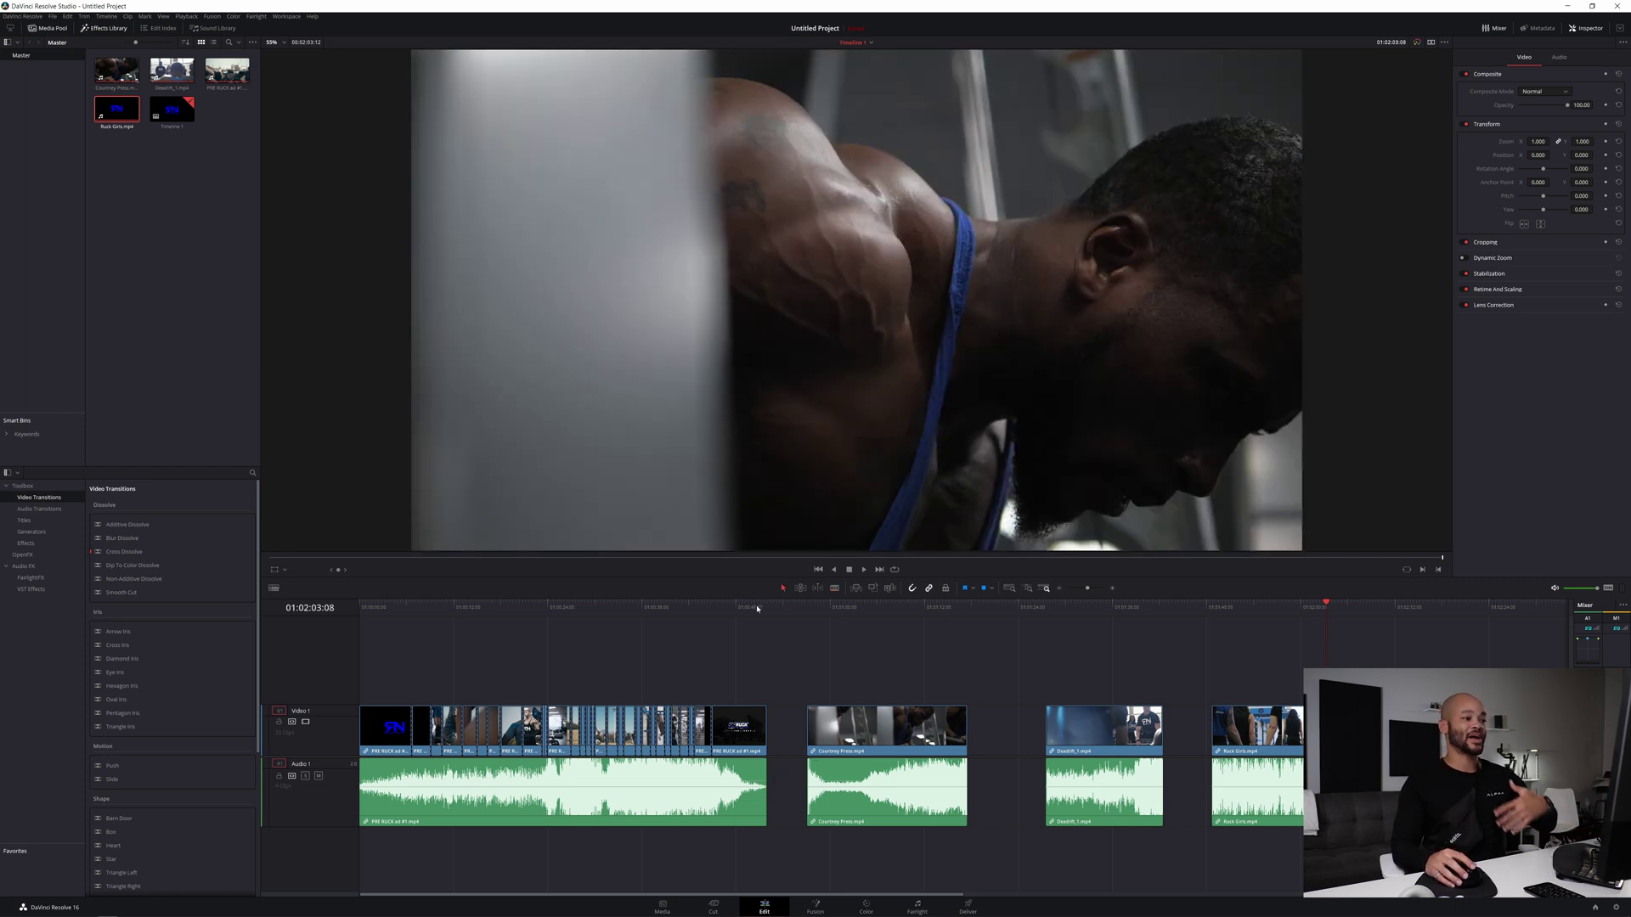
click(728, 607)
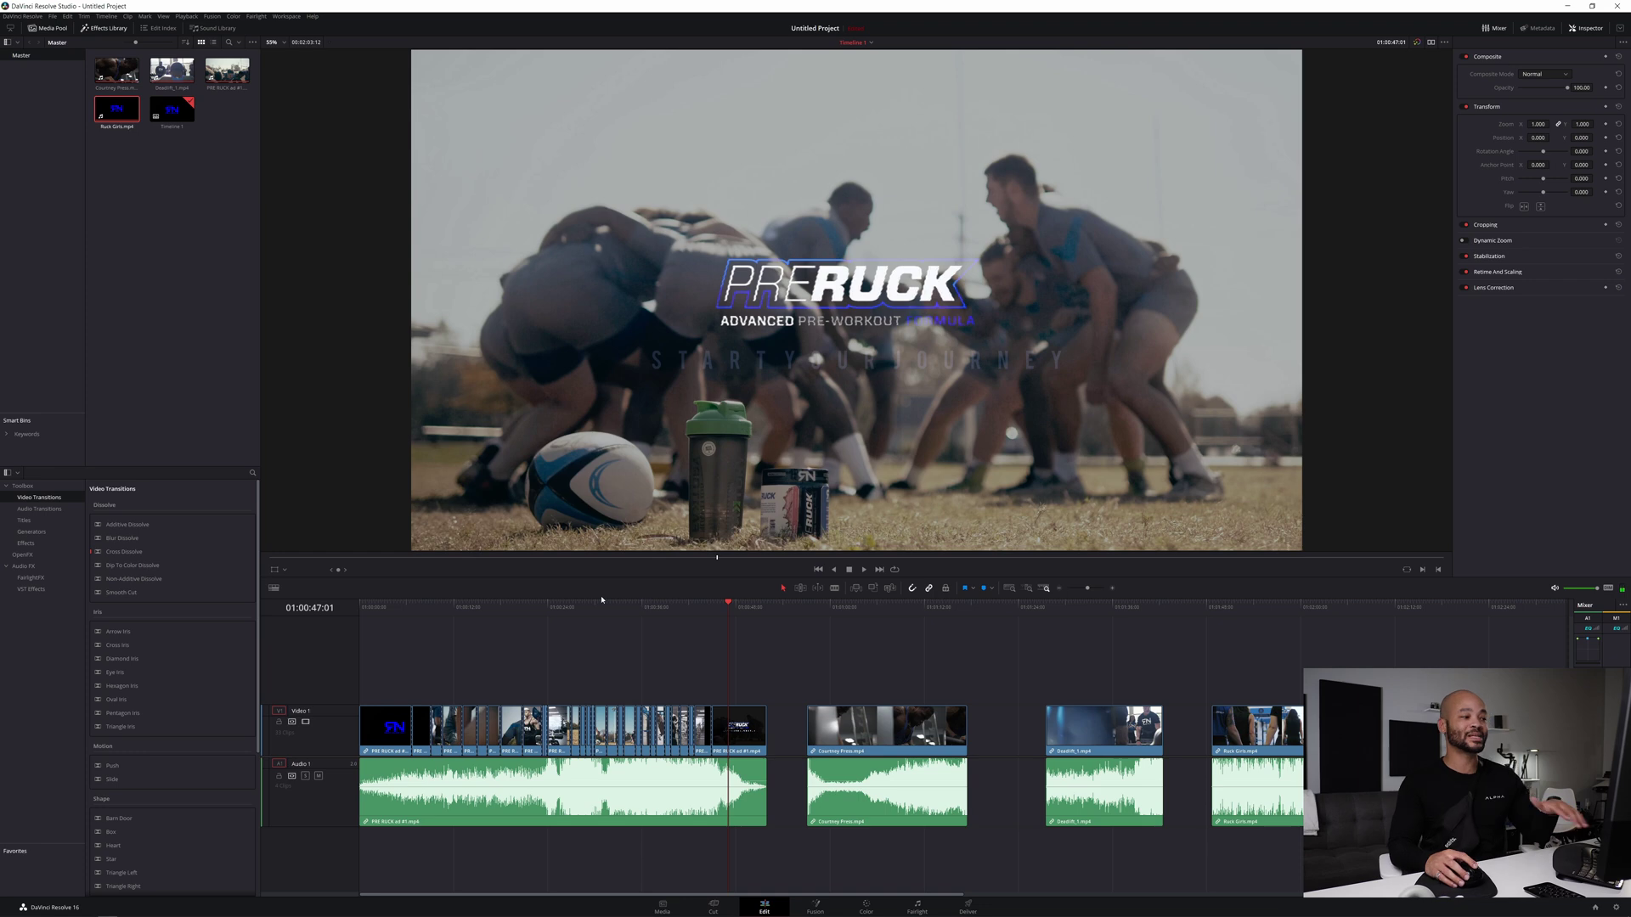
click(582, 607)
drag(871, 606, 906, 607)
drag(406, 604, 592, 607)
drag(905, 682, 1326, 799)
drag(1325, 686, 592, 808)
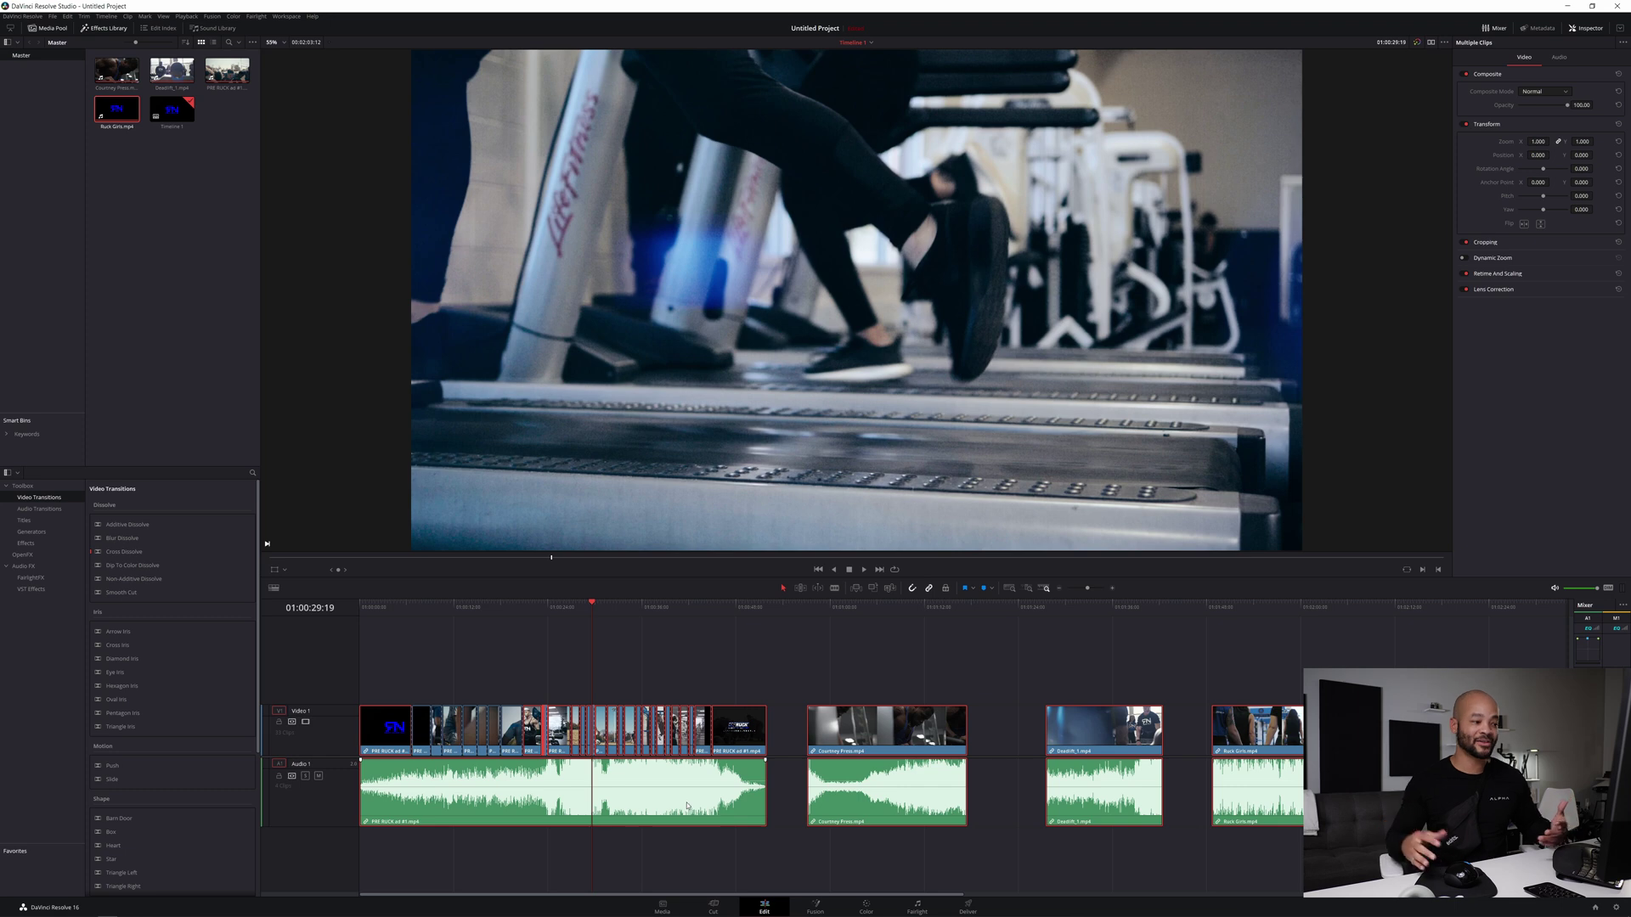
click(1008, 781)
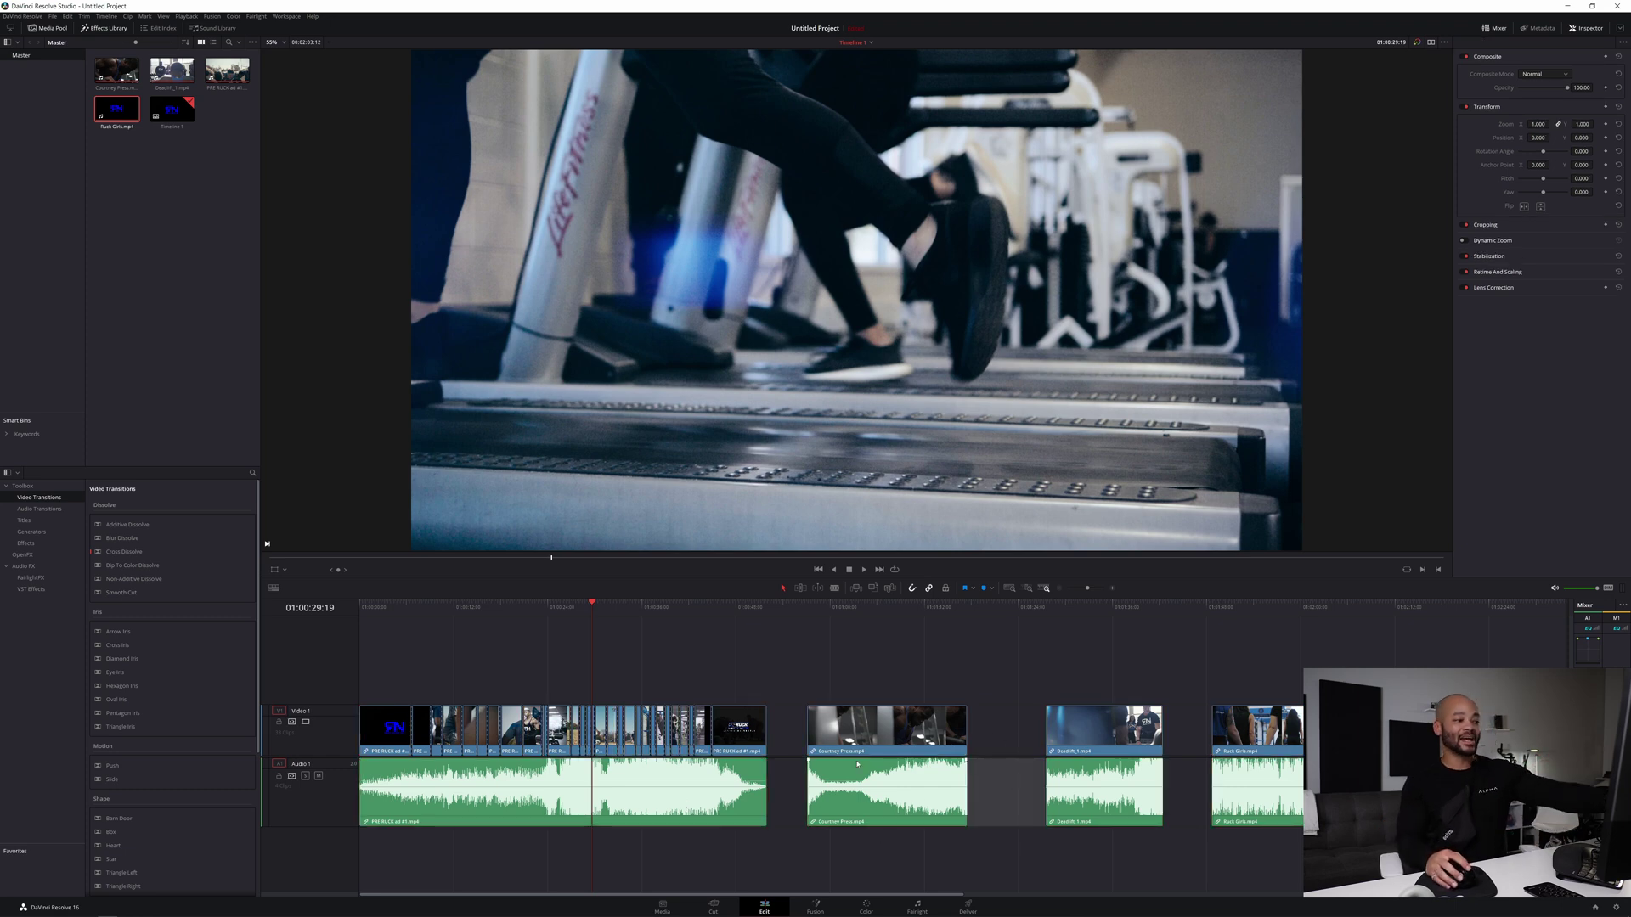
click(864, 619)
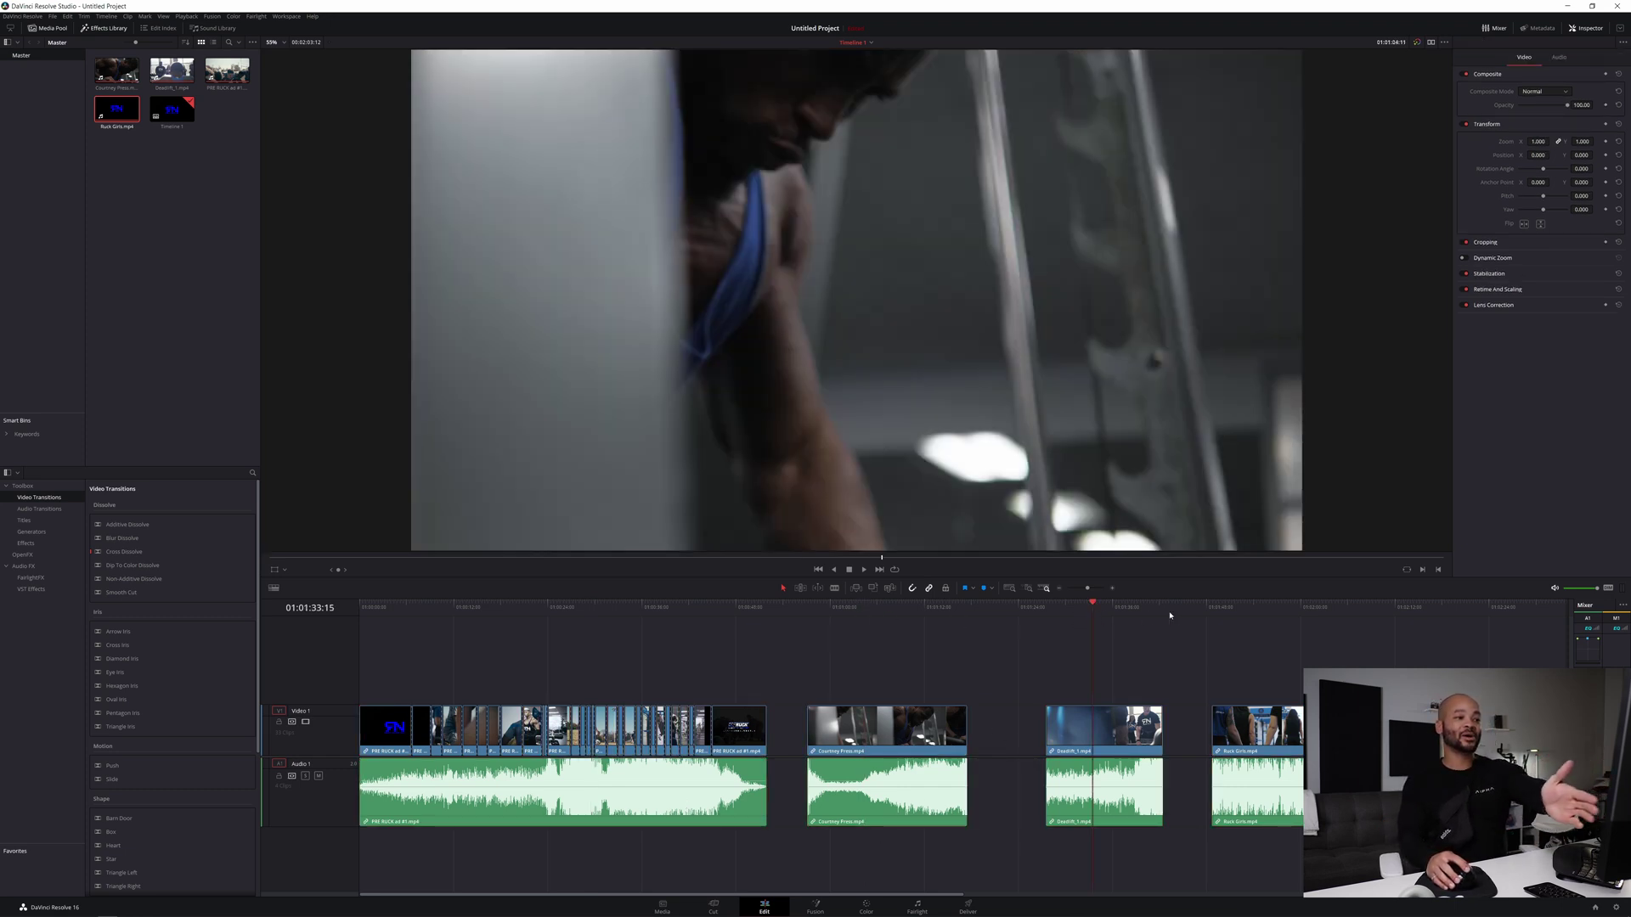
click(1234, 608)
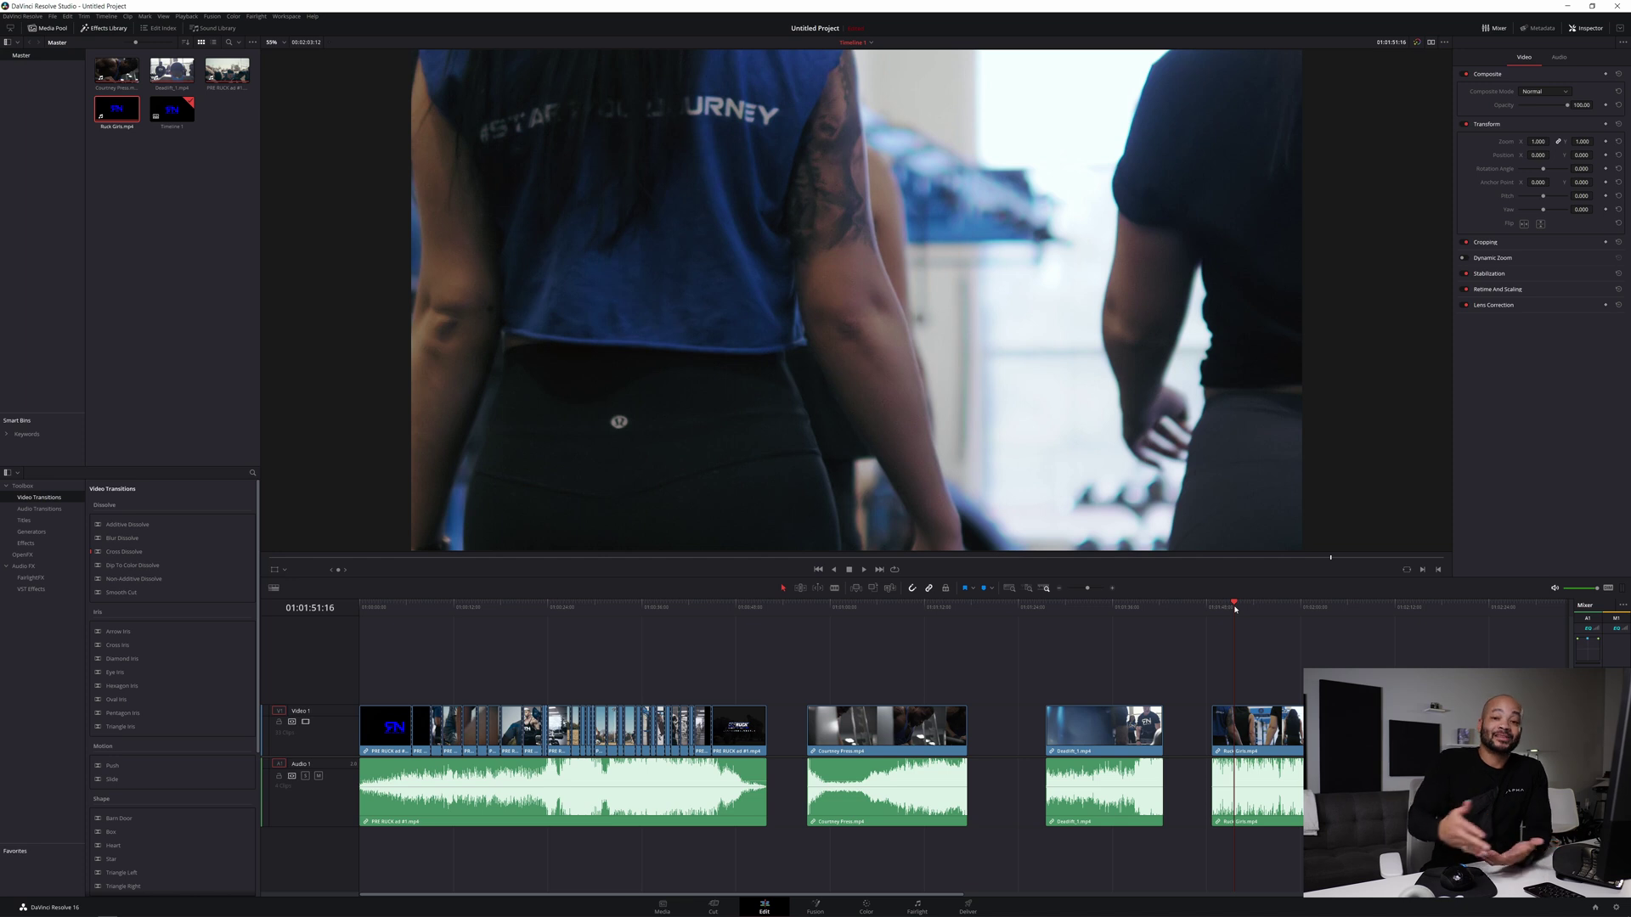
click(573, 609)
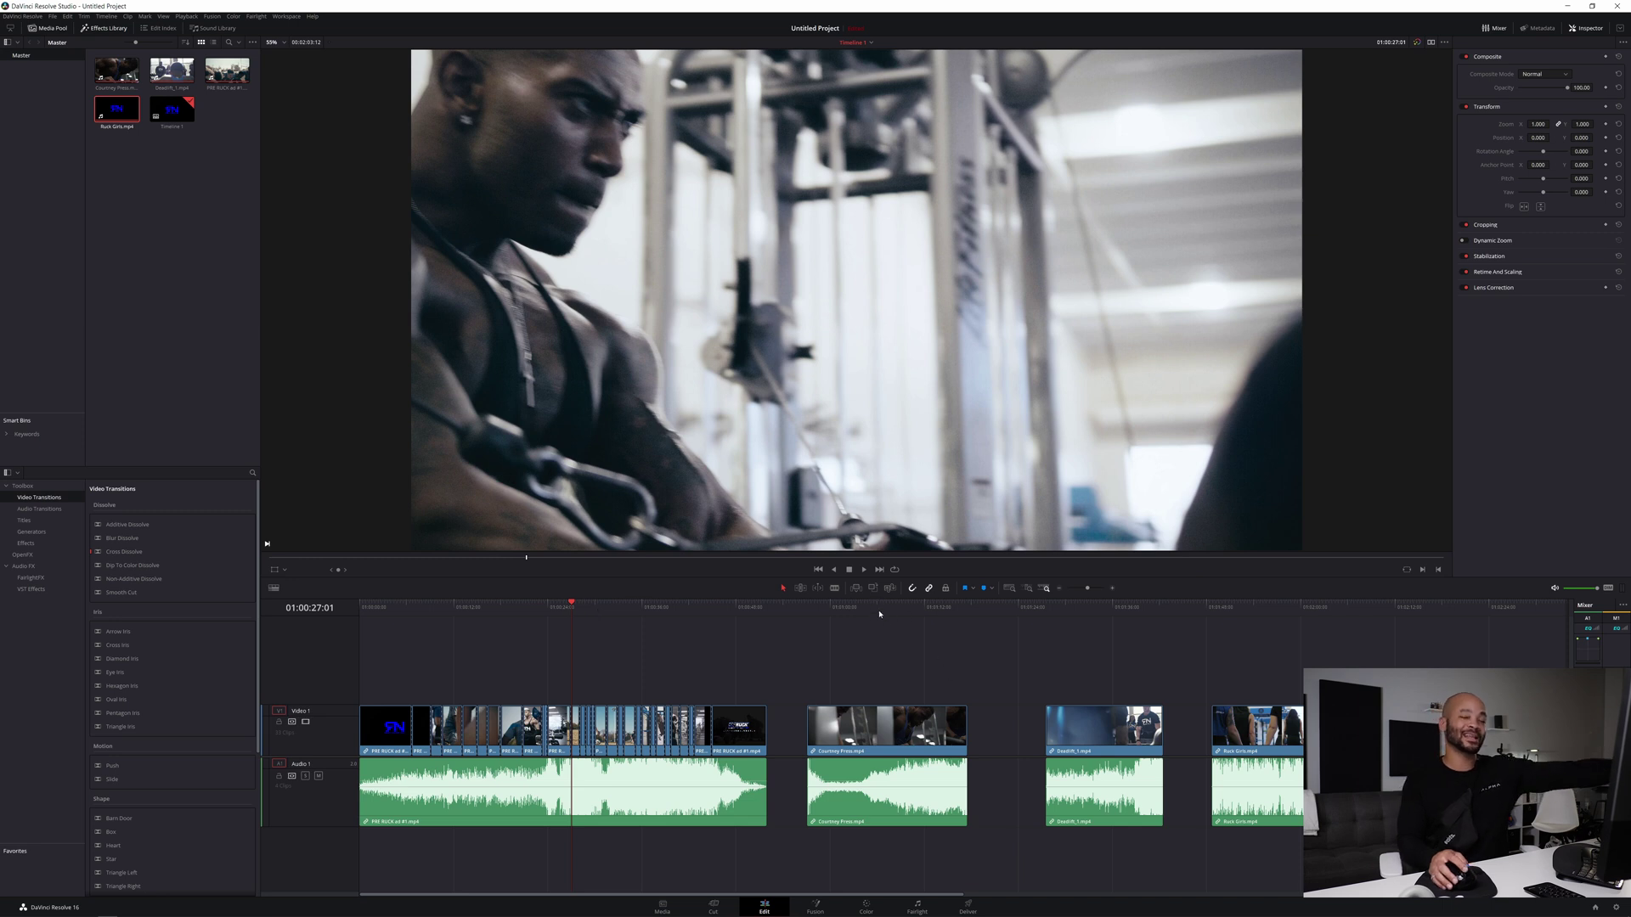
click(879, 609)
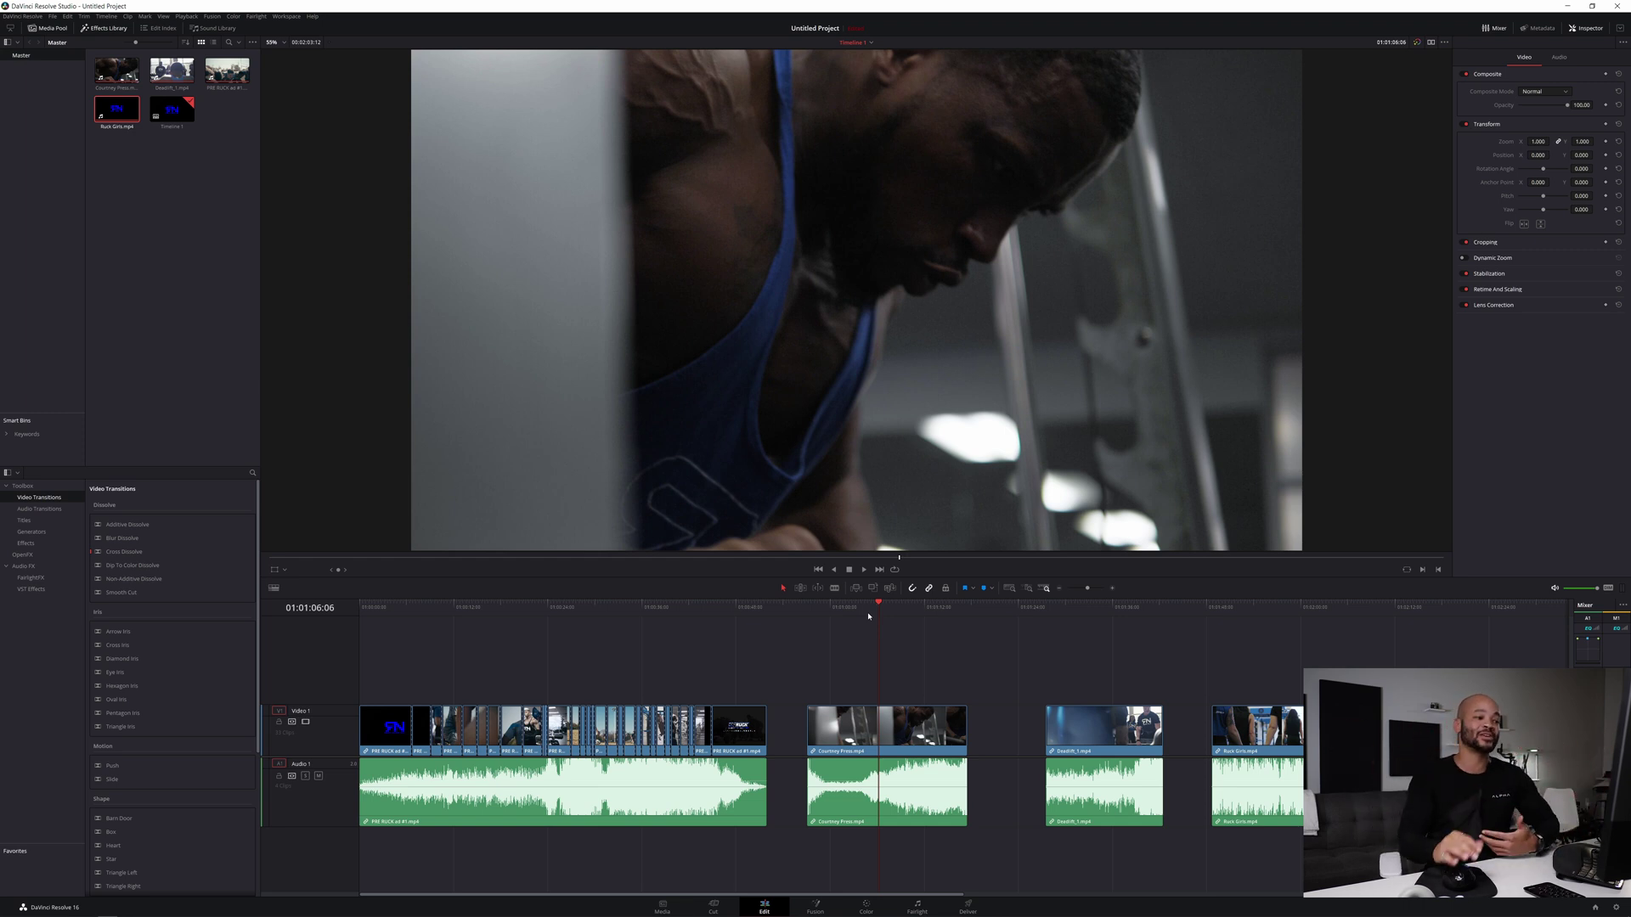
click(532, 606)
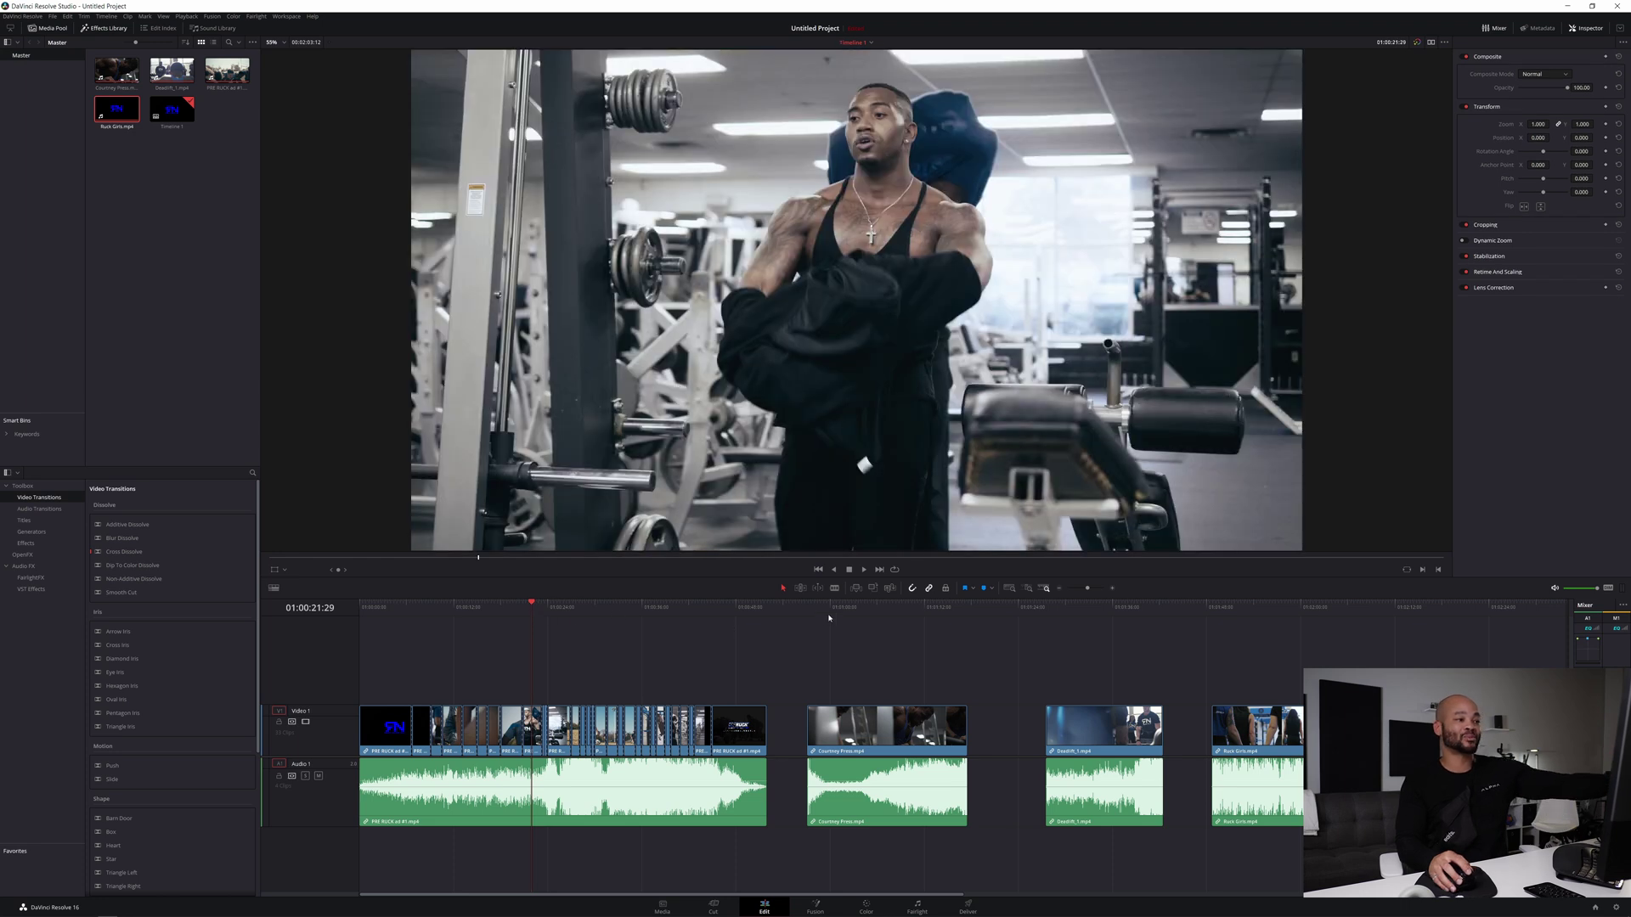
click(563, 608)
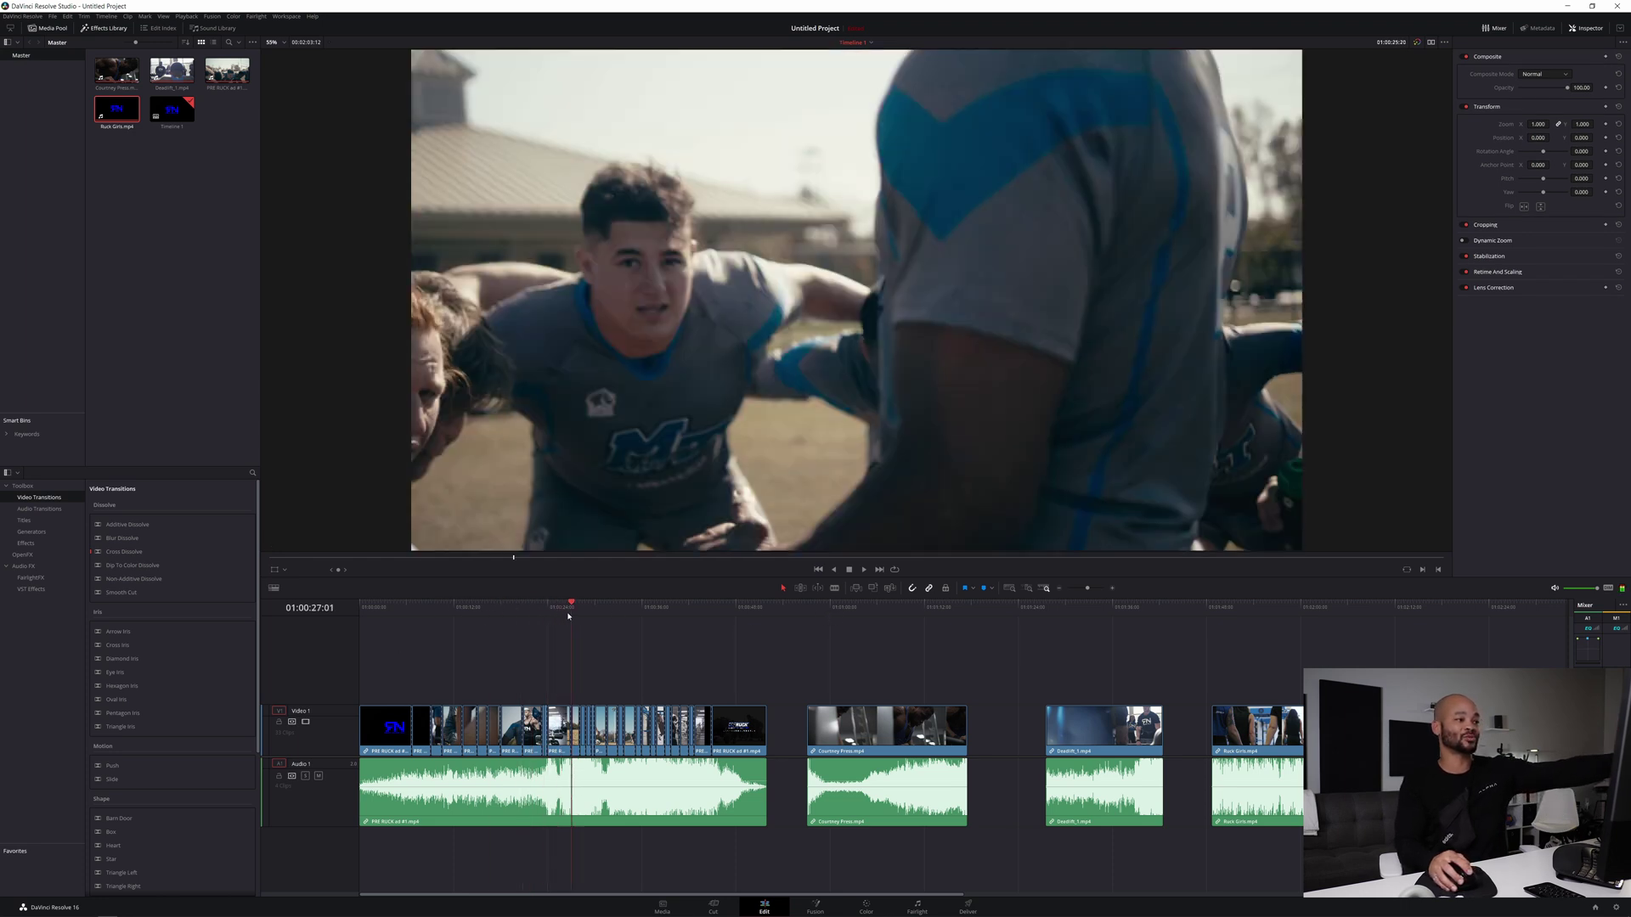
click(572, 608)
click(887, 610)
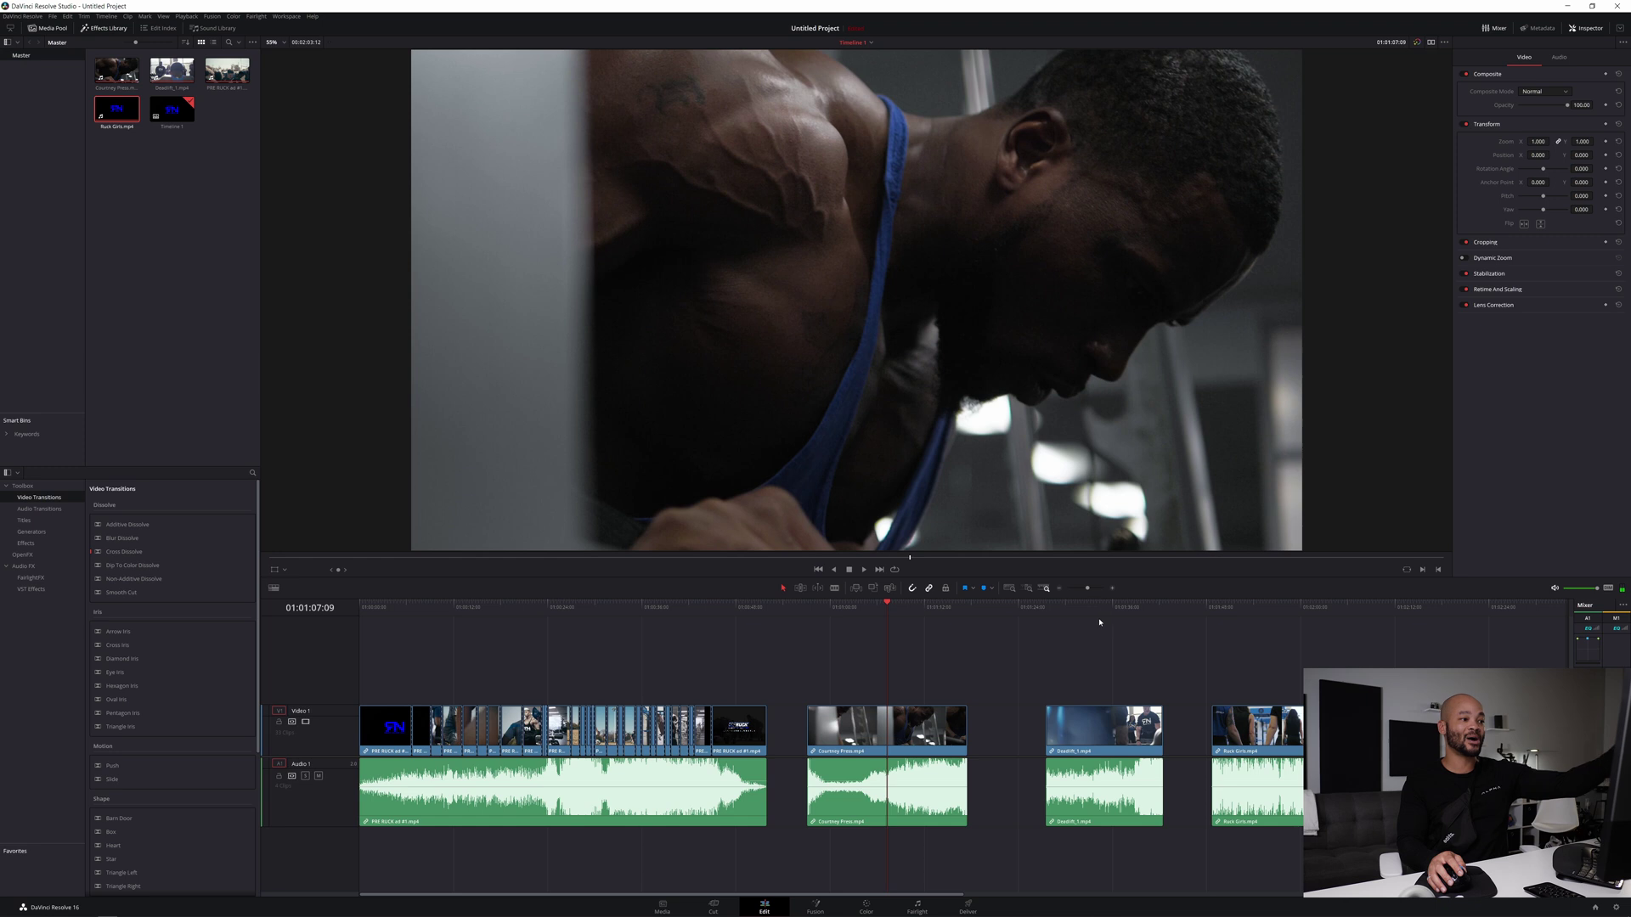
click(605, 610)
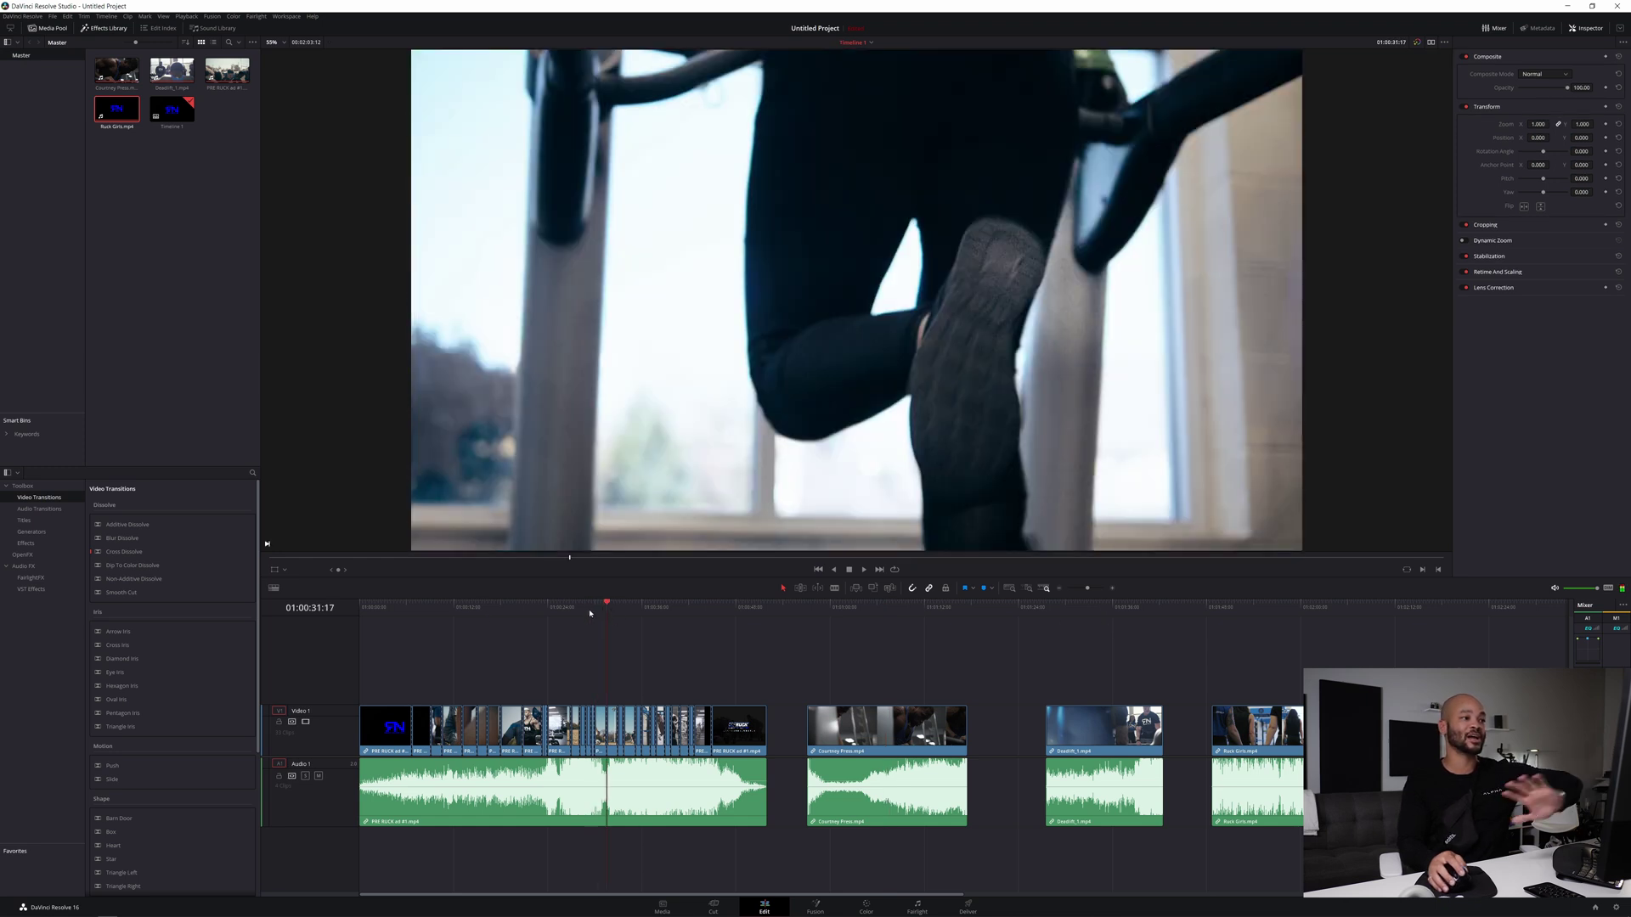